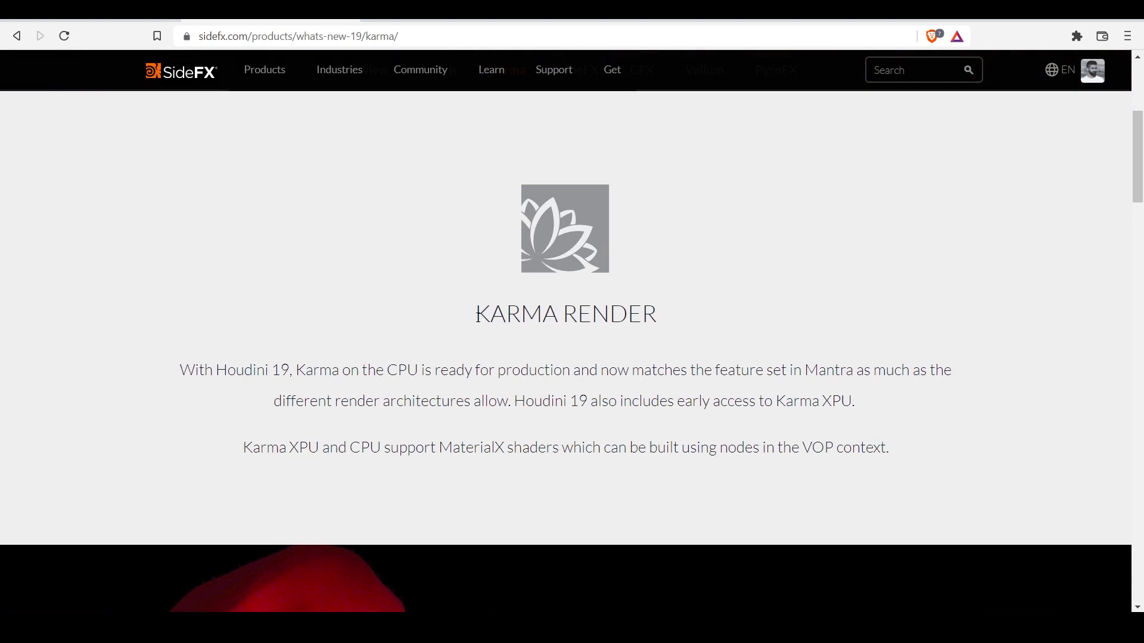
# - Read the Karma Render introduction on the SideFX page, including the line about CPU production readiness
pyautogui.moveTo(475, 314); pyautogui.dragTo(660, 322)
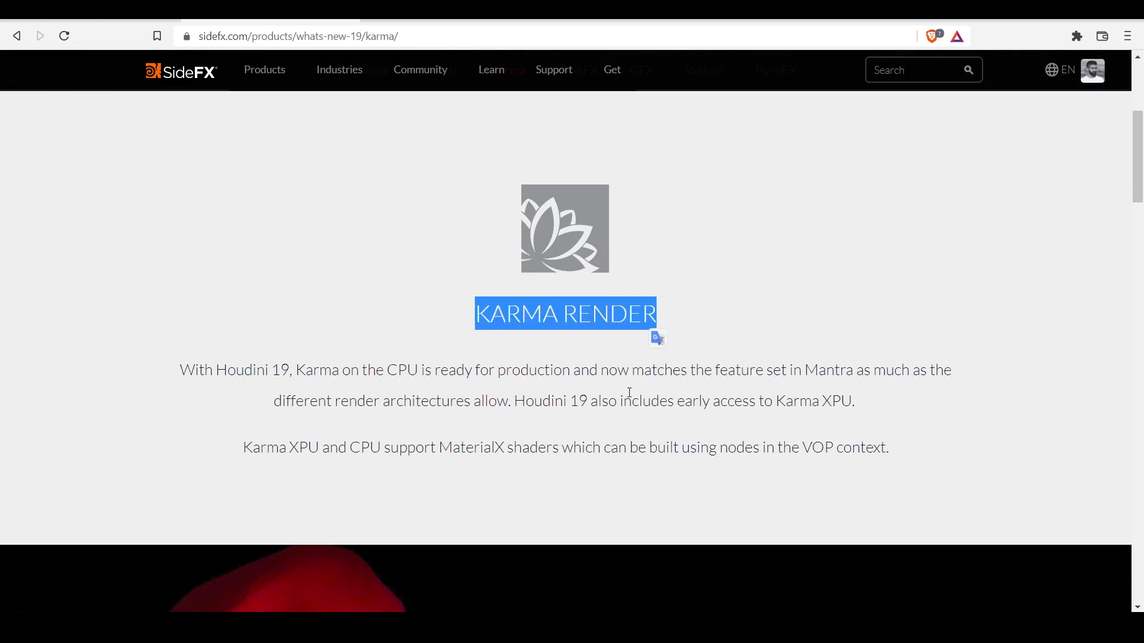
pyautogui.moveTo(571, 371); pyautogui.dragTo(293, 367)
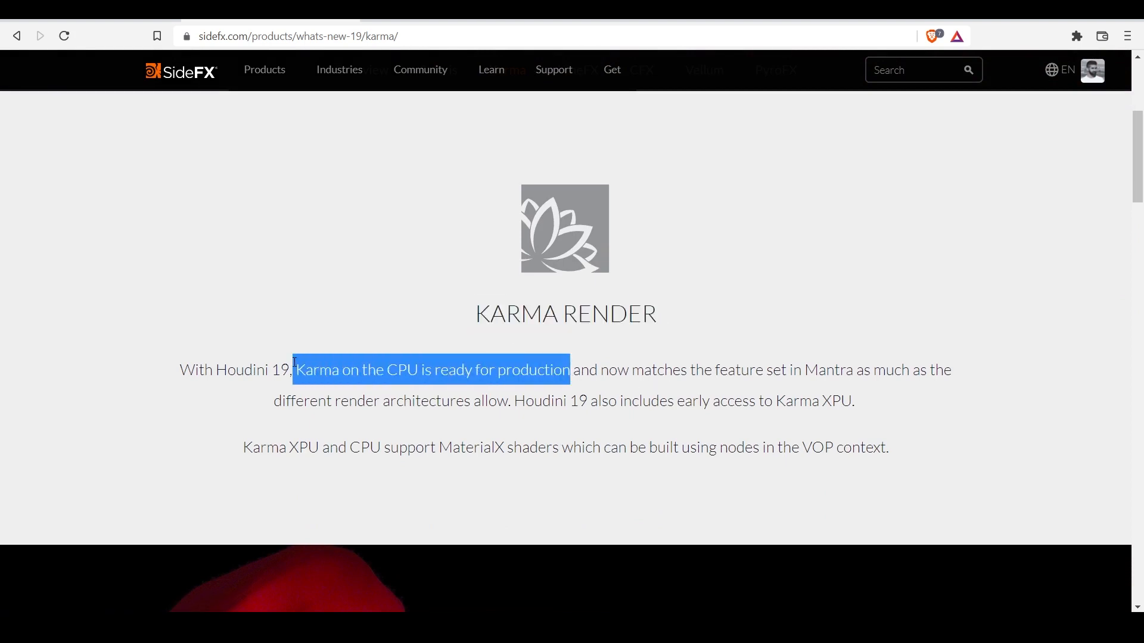
pyautogui.scroll(-7, 288, 299)
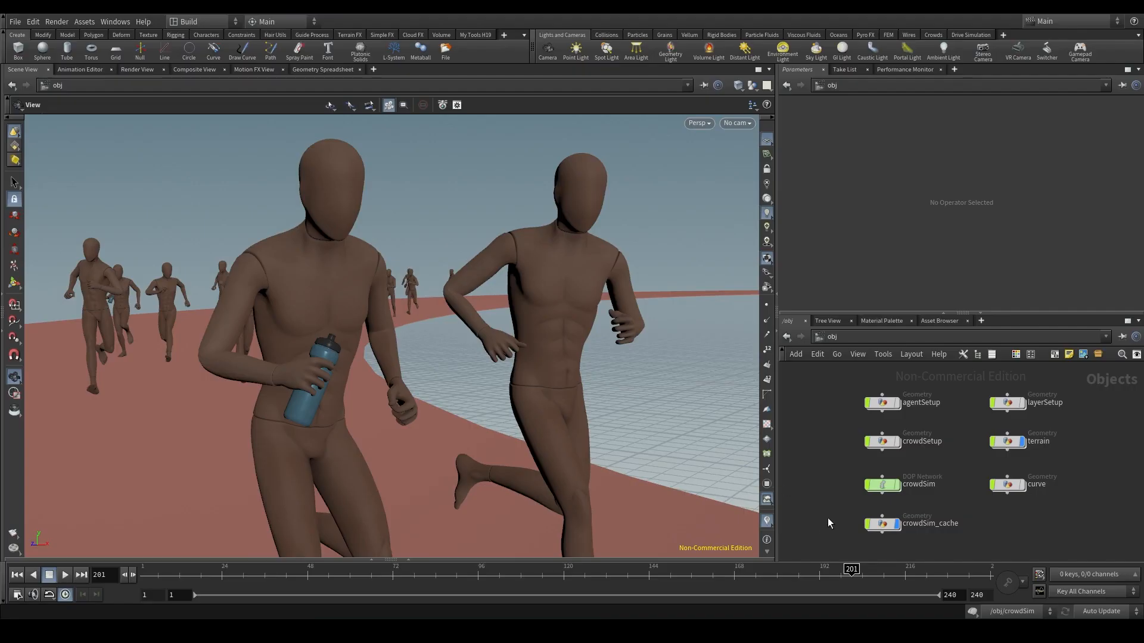
# - In Houdini, view the mantra_ipr render node in the out network and return to the obj network
pyautogui.click(876, 524)
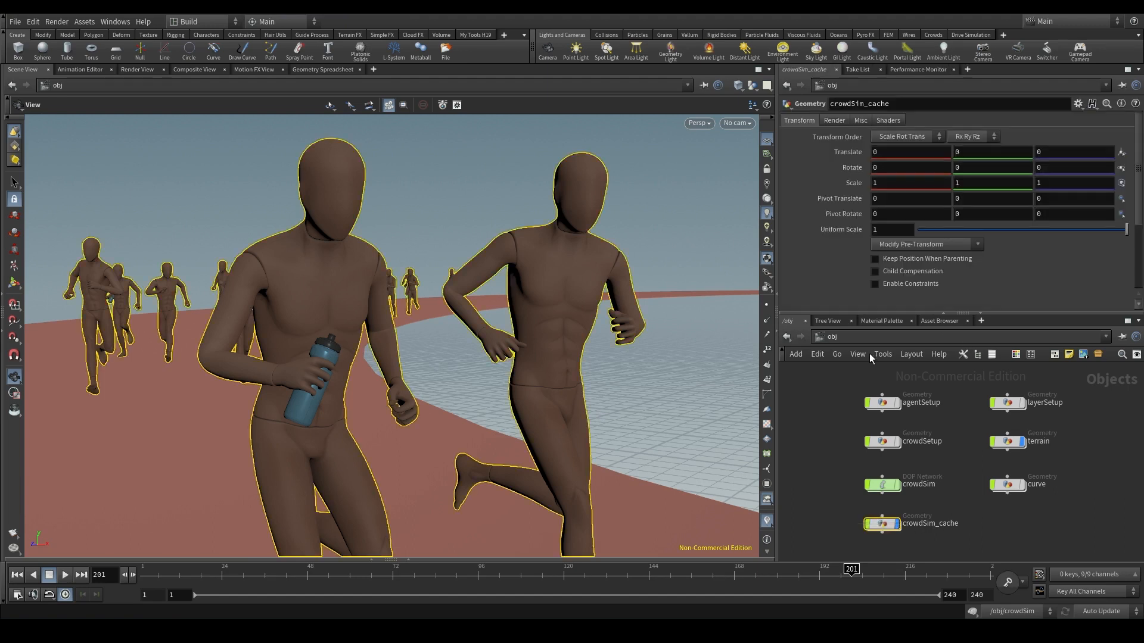
pyautogui.click(837, 338)
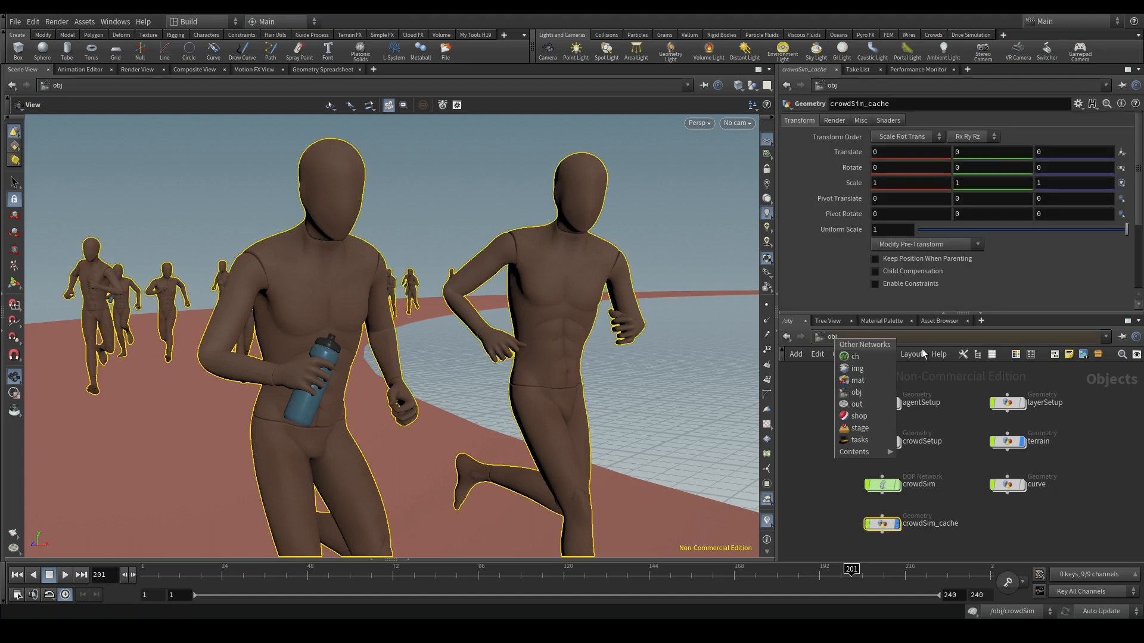
pyautogui.click(872, 404)
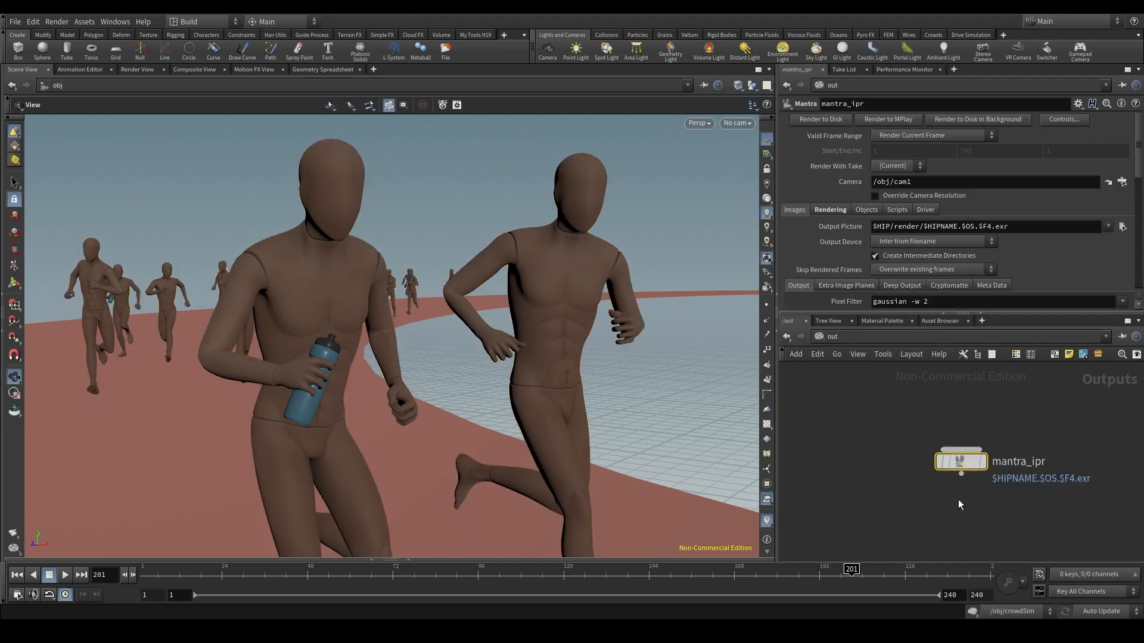
pyautogui.moveTo(958, 499); pyautogui.dragTo(936, 499, button='middle')
pyautogui.click(882, 338)
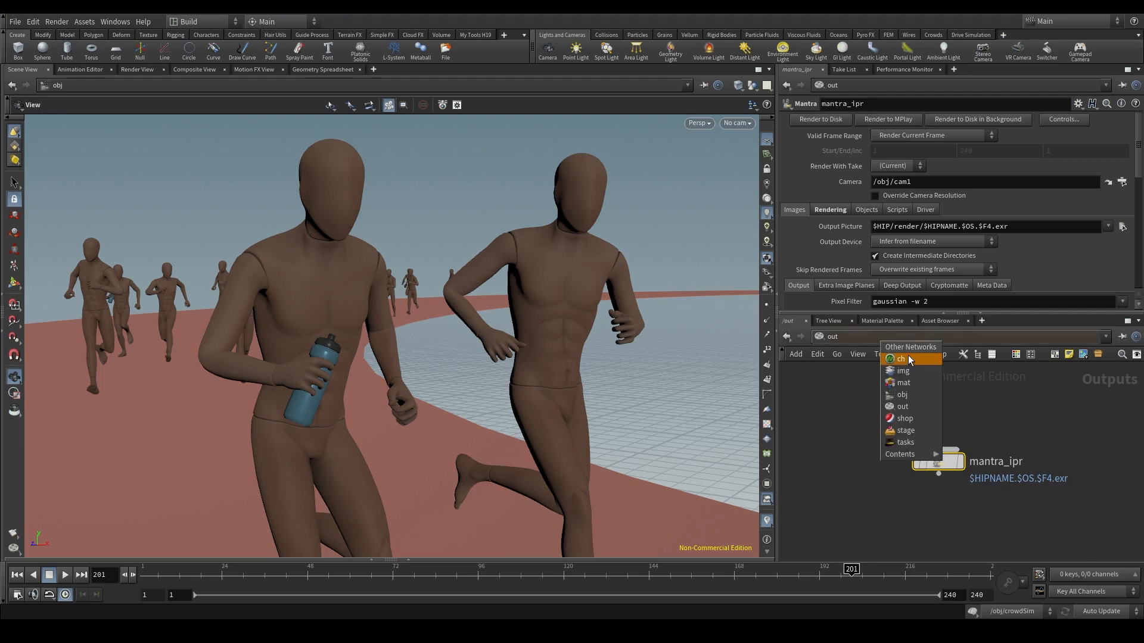
pyautogui.click(920, 394)
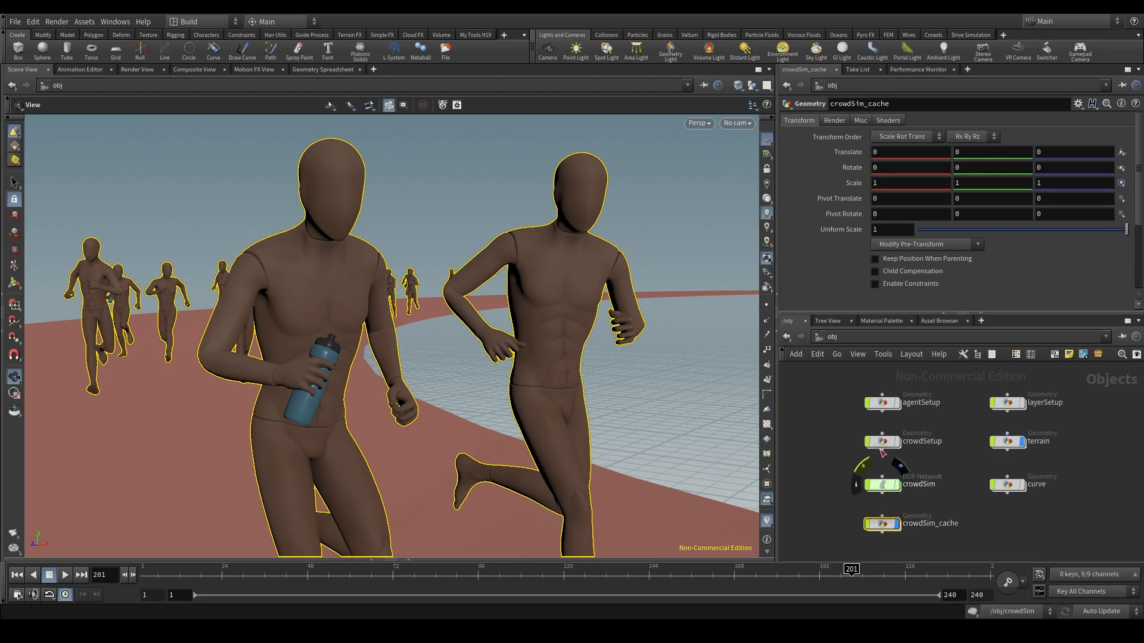
pyautogui.click(859, 337)
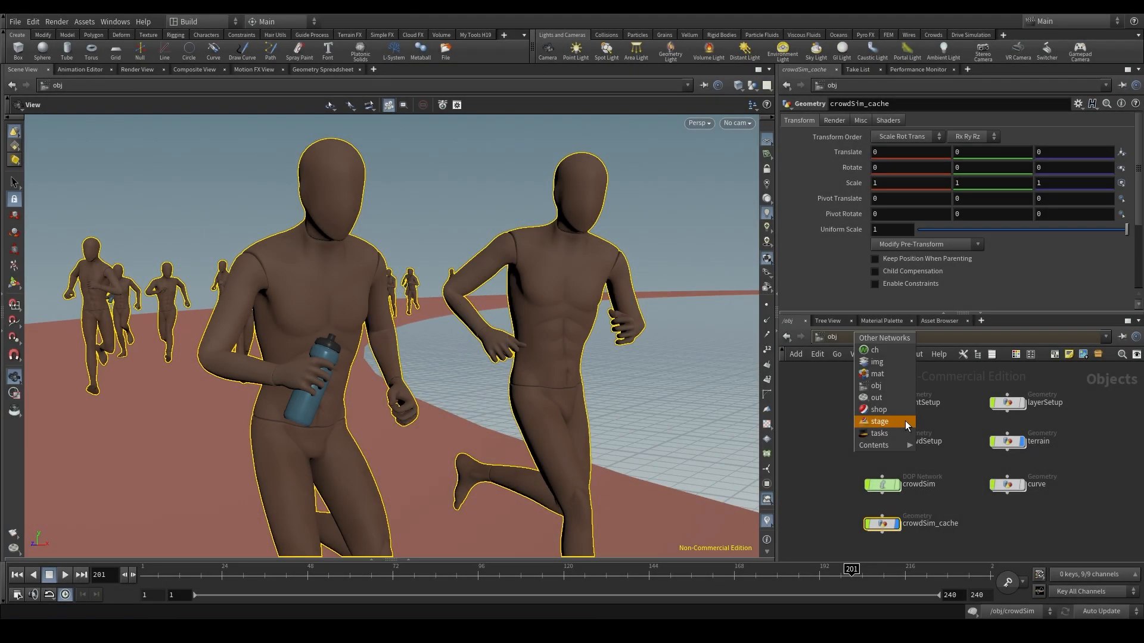
pyautogui.moveTo(873, 445)
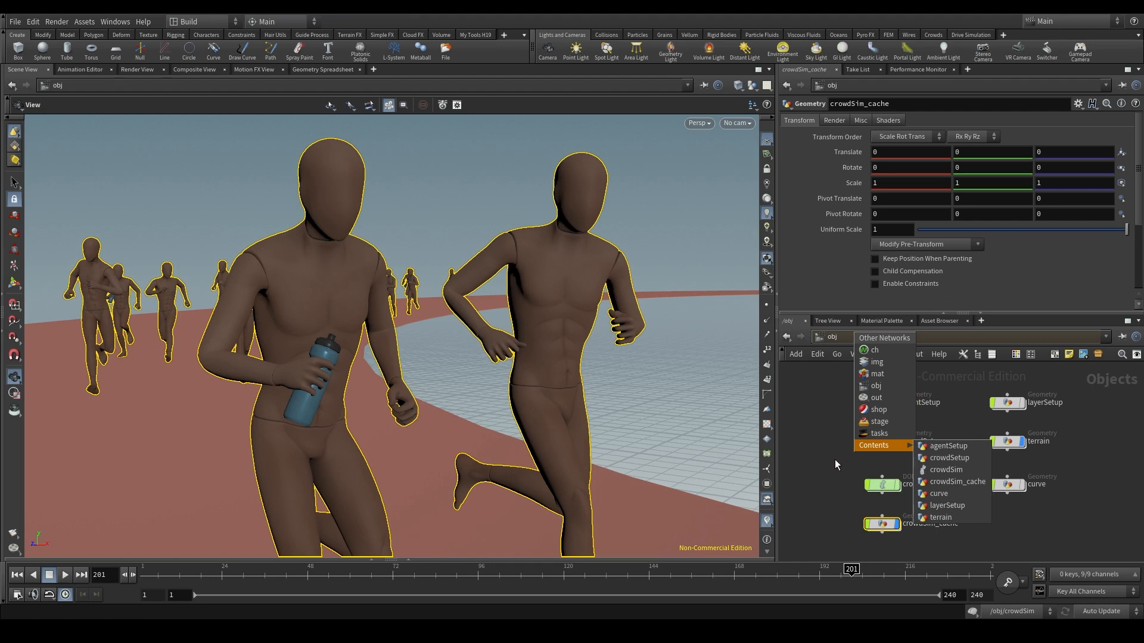
pyautogui.click(835, 460)
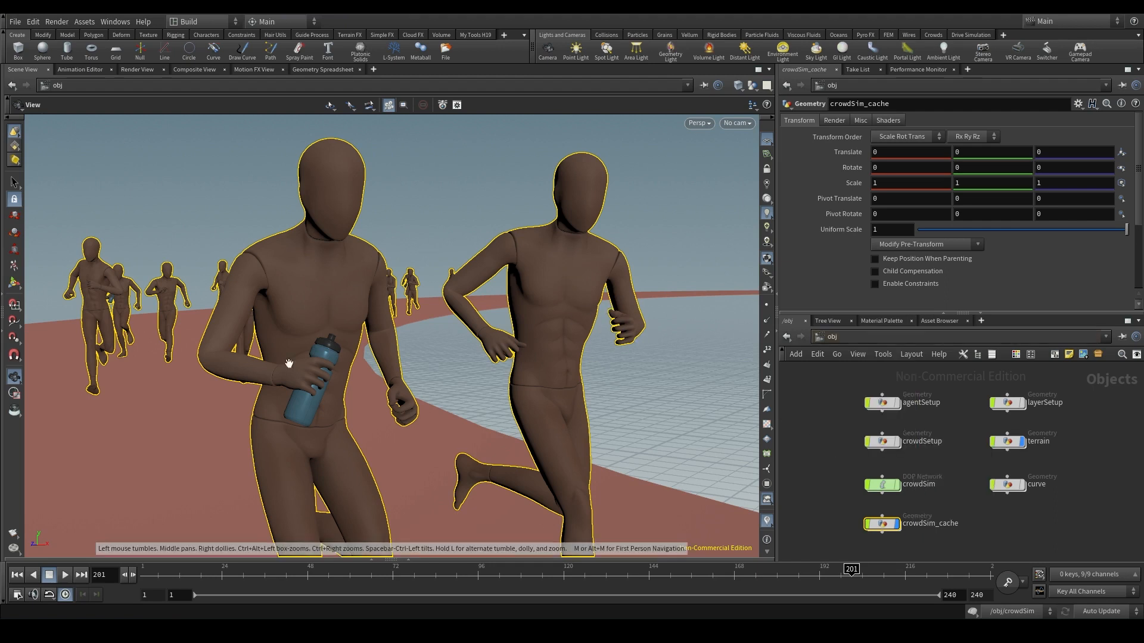
pyautogui.click(796, 421)
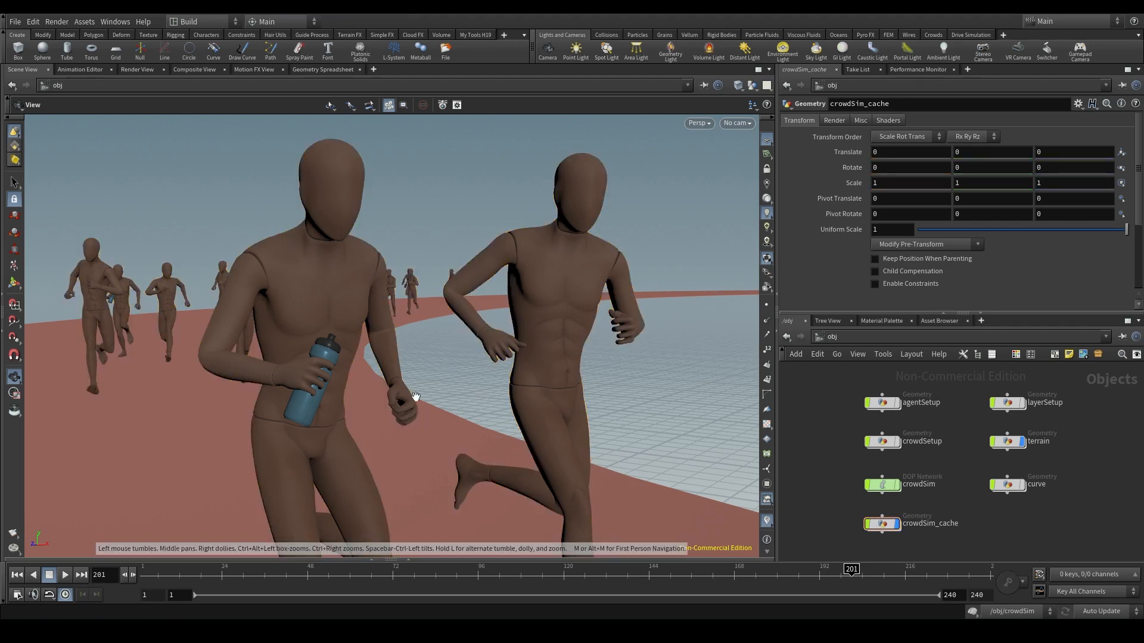
# - Switch the desktop layout to Solaris and show the stage network
pyautogui.click(189, 24)
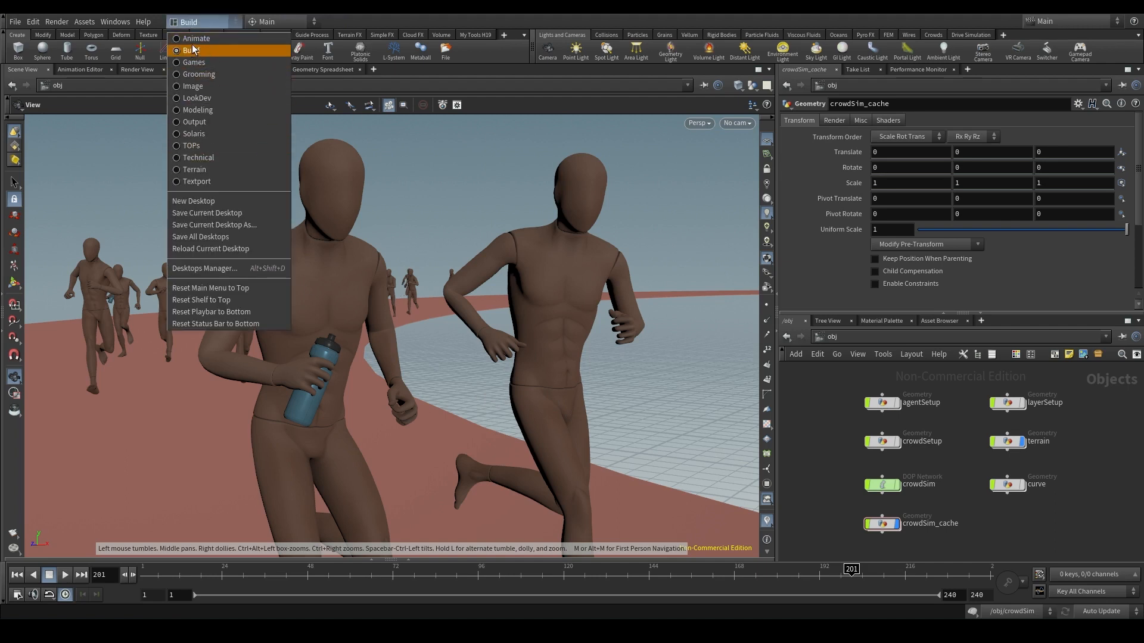
pyautogui.click(211, 134)
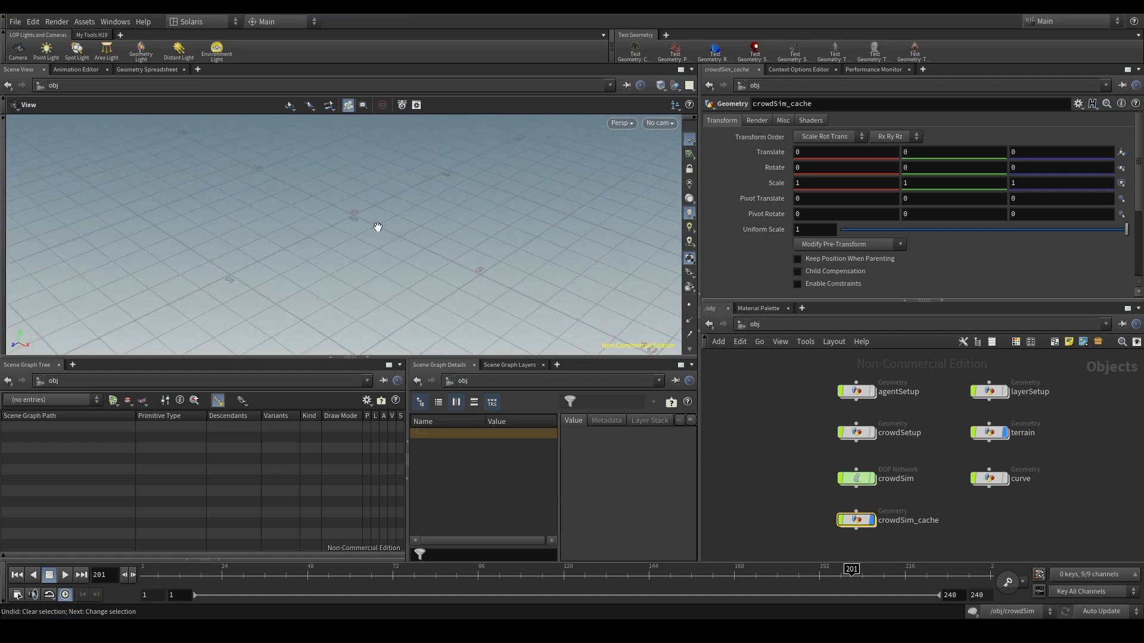
pyautogui.click(861, 322)
pyautogui.click(878, 417)
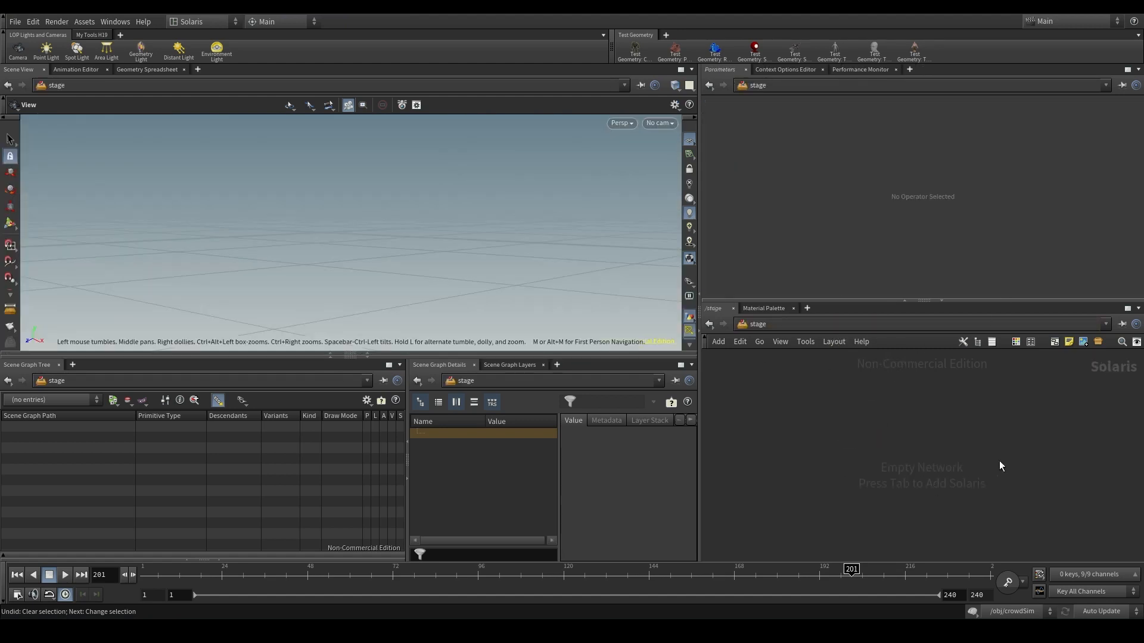
pyautogui.moveTo(447, 248); pyautogui.dragTo(359, 258)
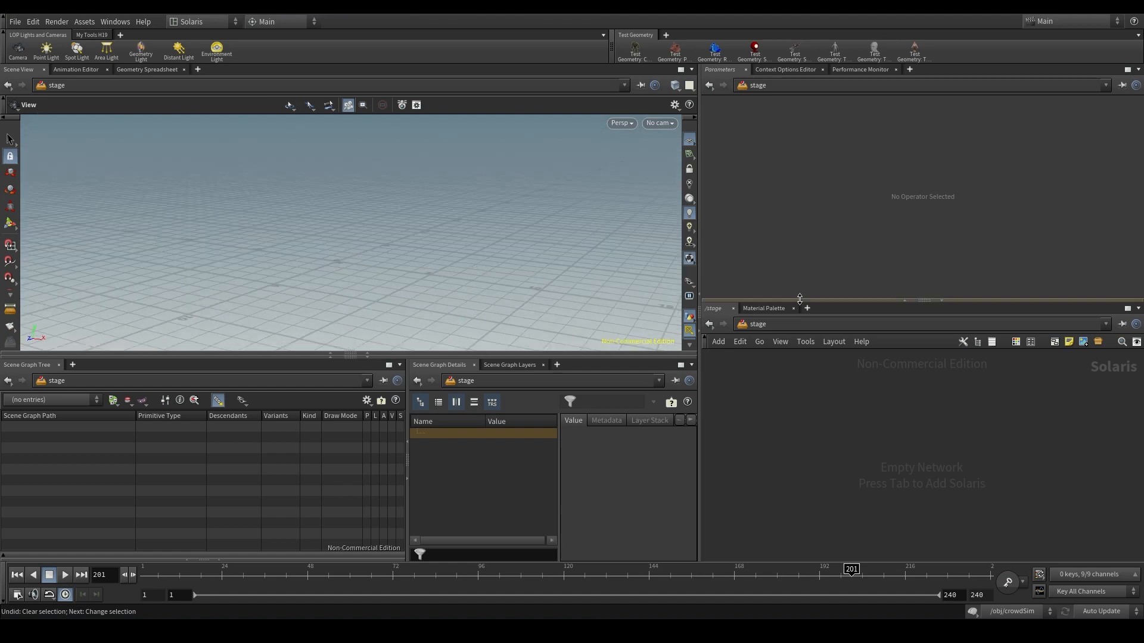
pyautogui.click(793, 325)
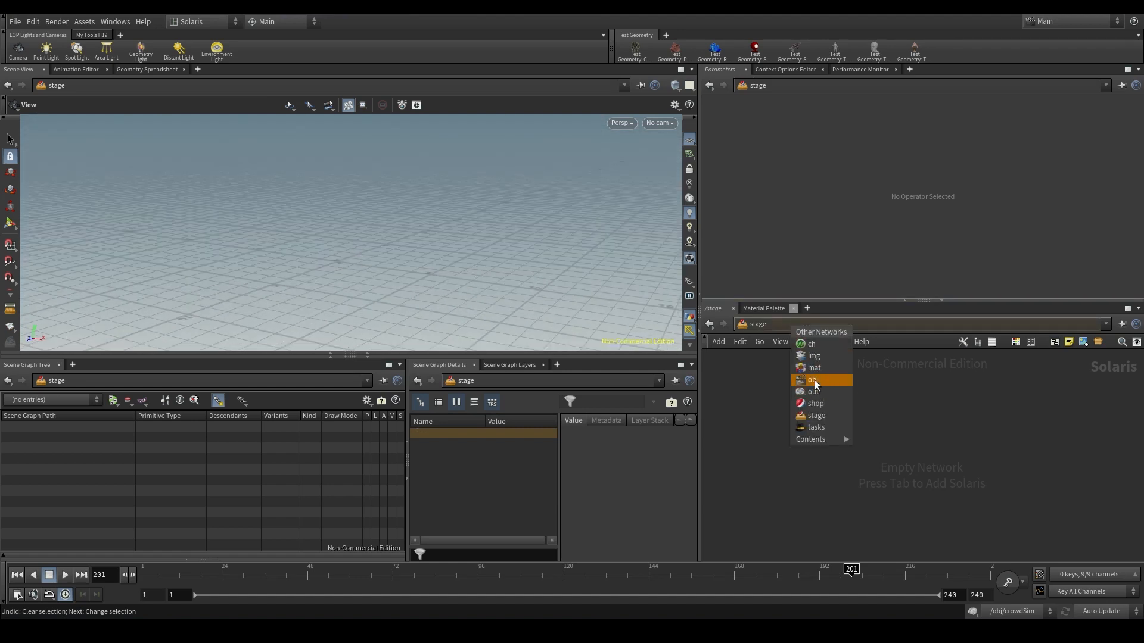
pyautogui.click(1000, 445)
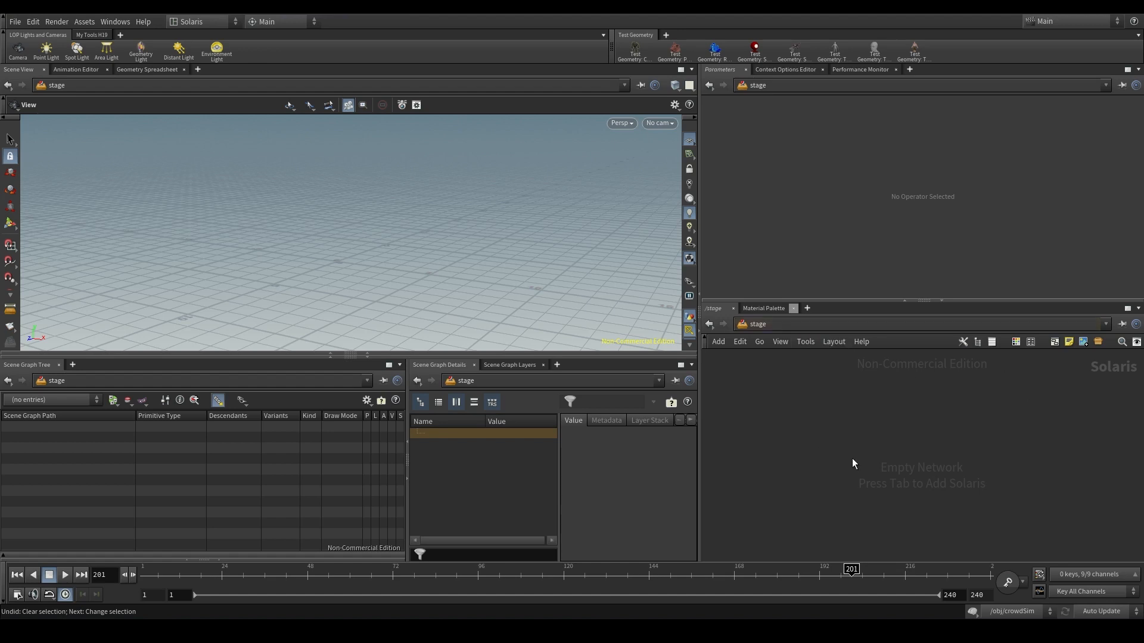
# - Add a SOP Import node to the empty stage network
pyautogui.press('Tab')
pyautogui.write('sop im')
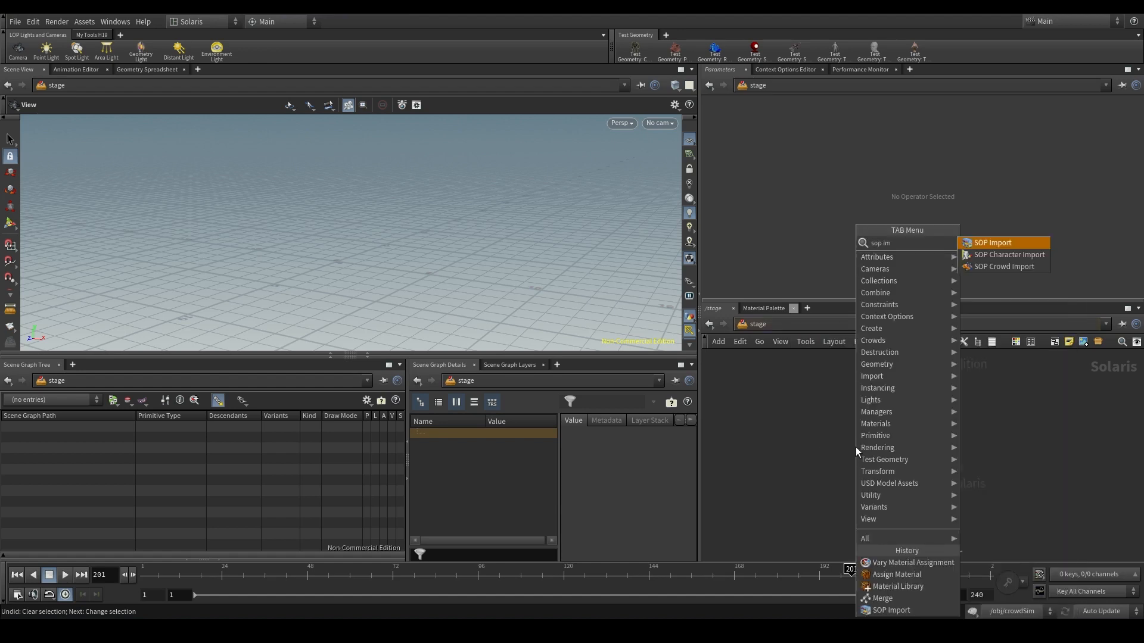
pyautogui.press('Return')
pyautogui.click(852, 432)
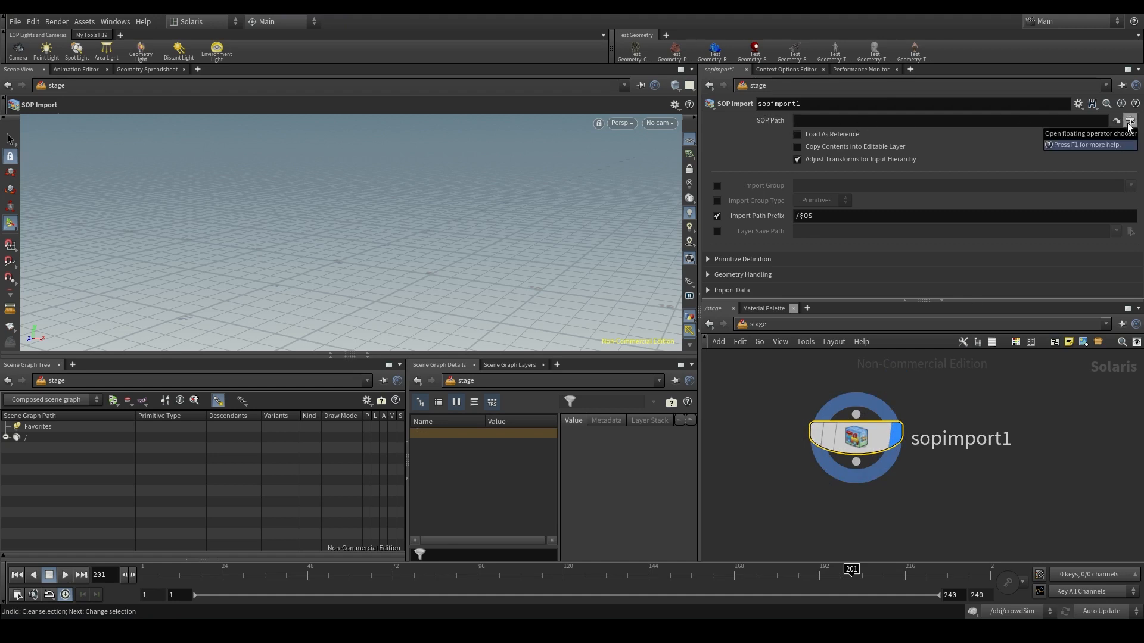
# - Set the SOP Import node's SOP Path to /obj/crowdSim_cache/OUT_CROWDCACHE using the operator chooser
pyautogui.click(1129, 126)
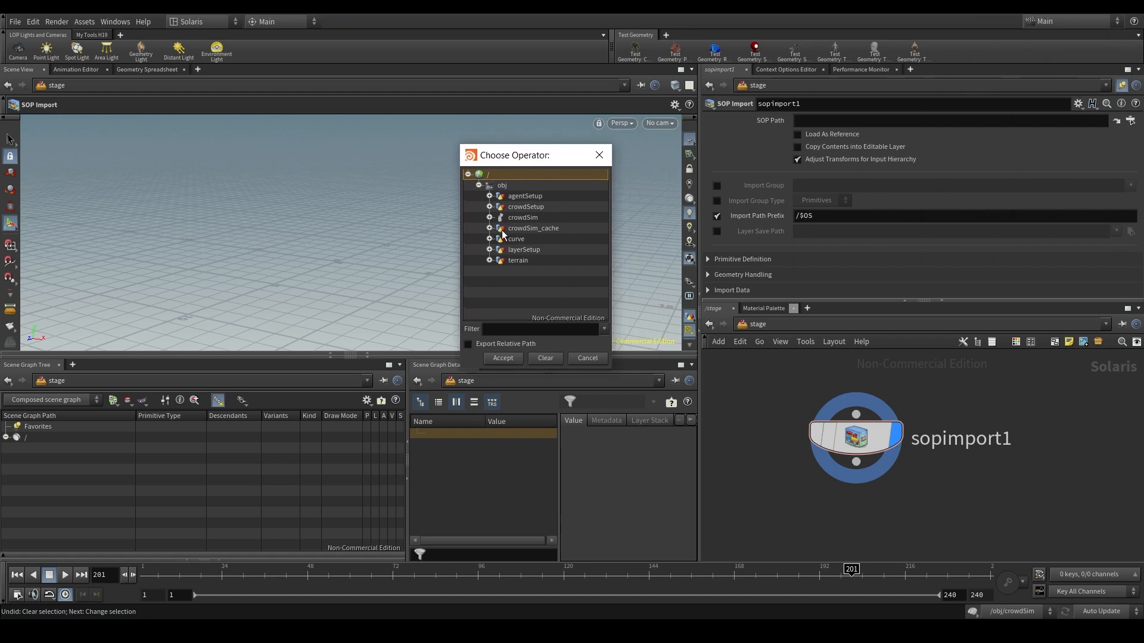
pyautogui.click(489, 229)
pyautogui.click(548, 240)
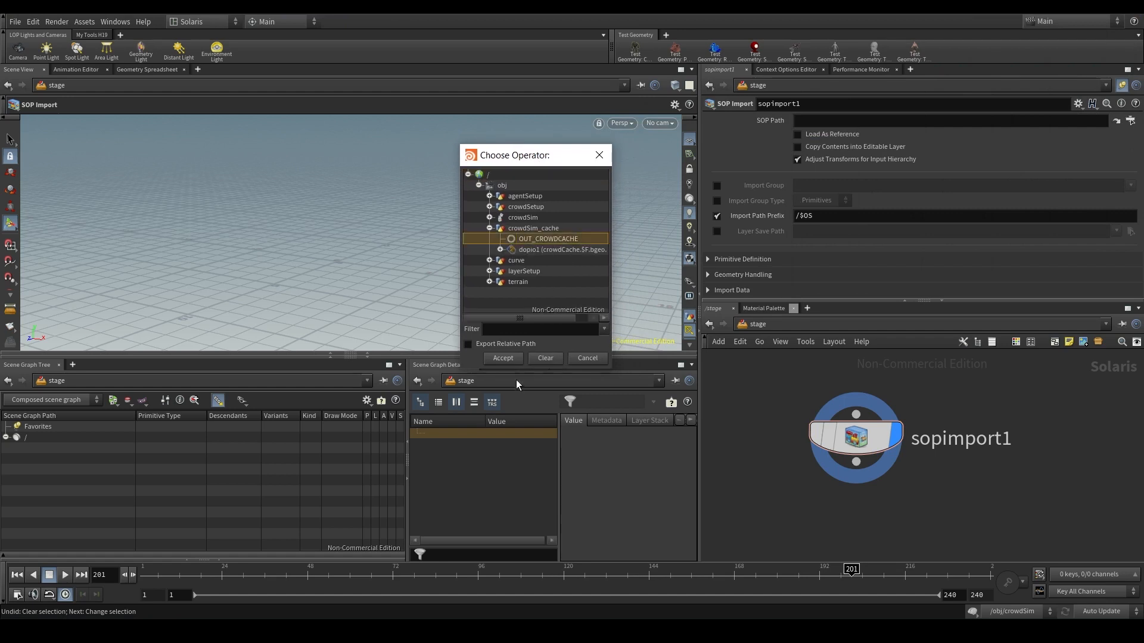
pyautogui.click(503, 359)
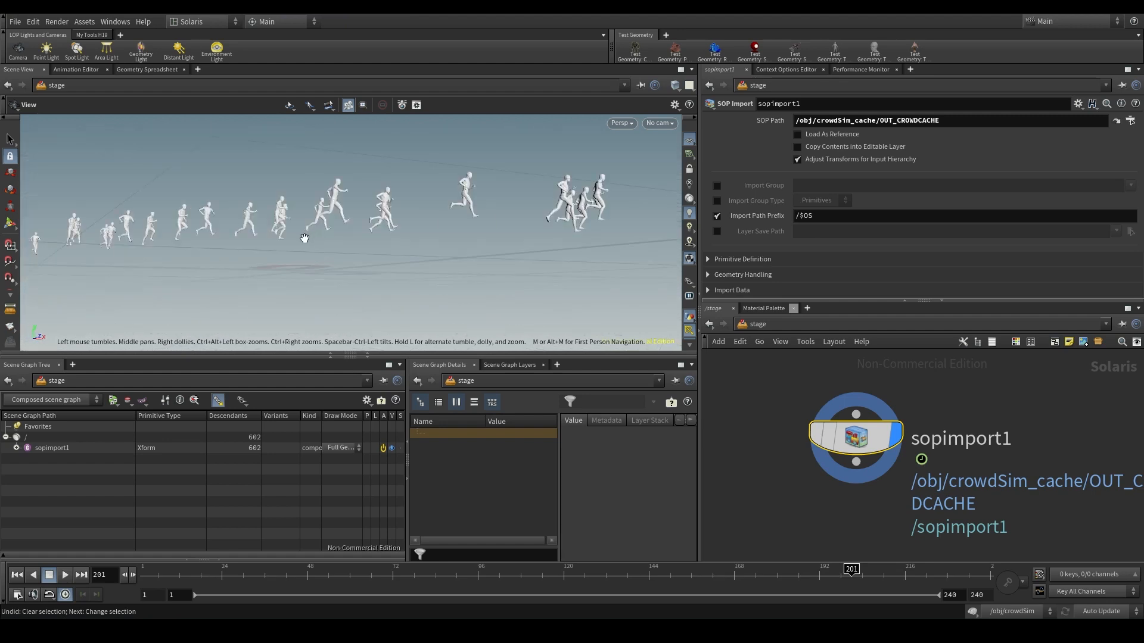
# - Inspect the imported crowd in the viewport and compare the root and sopimport1 primitives in the scene graph
pyautogui.moveTo(281, 253); pyautogui.dragTo(263, 243)
pyautogui.moveTo(262, 242); pyautogui.dragTo(424, 243, button='right')
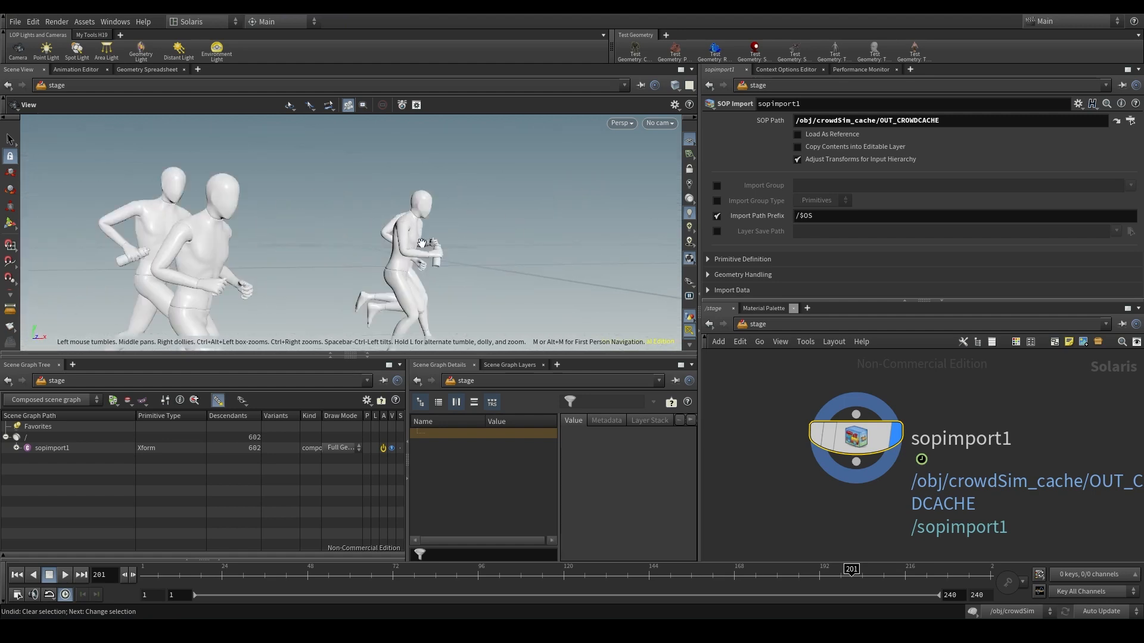
pyautogui.moveTo(424, 242); pyautogui.dragTo(359, 243)
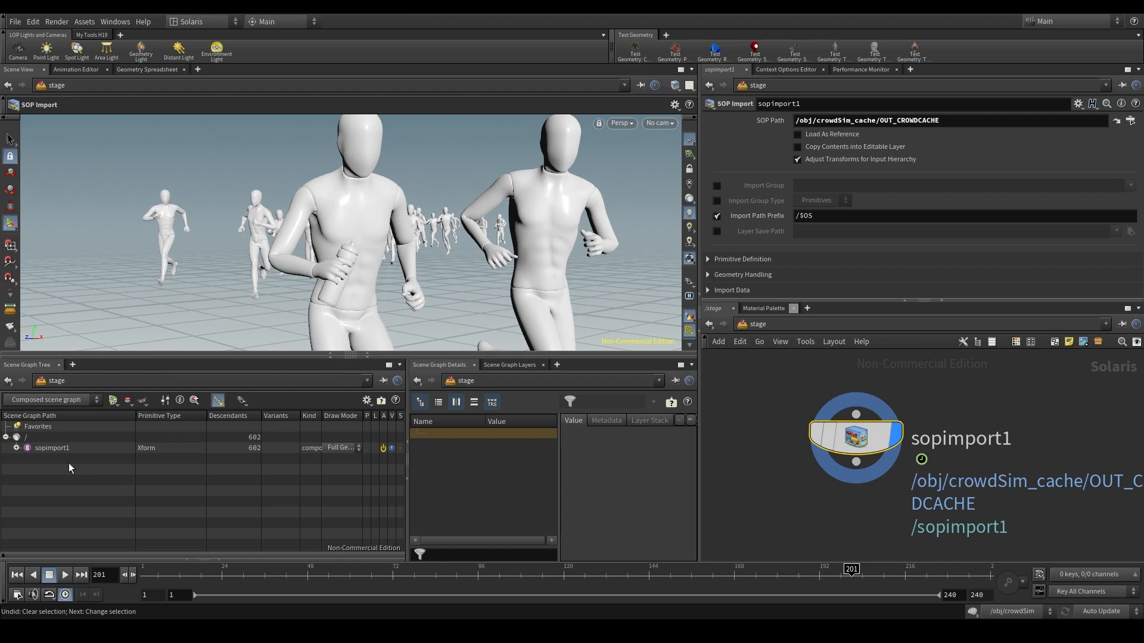
pyautogui.click(61, 448)
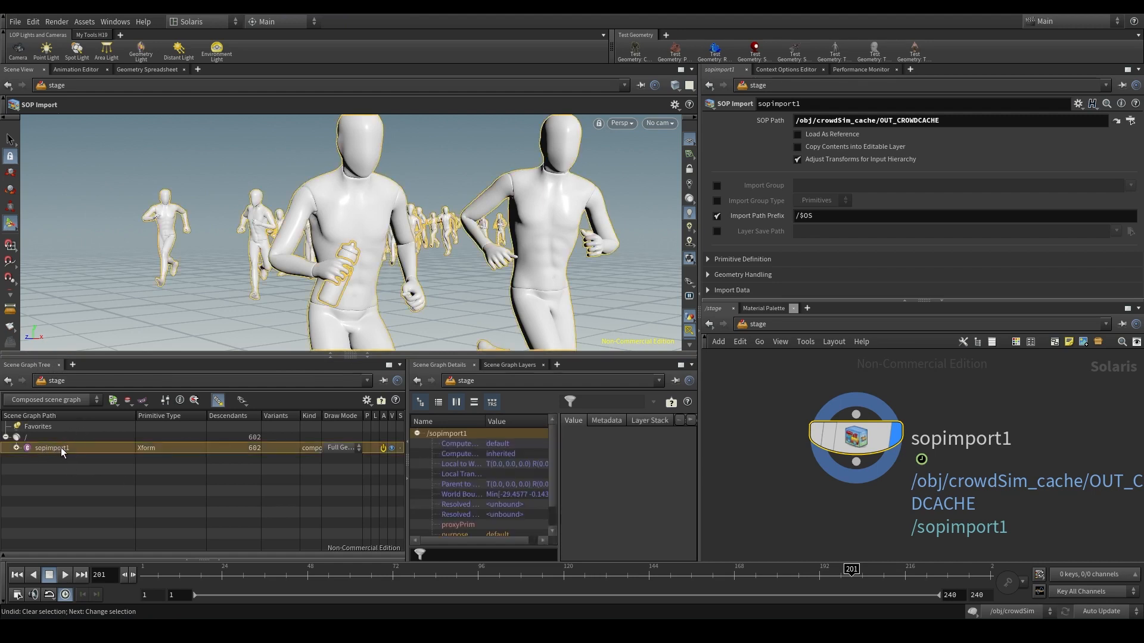
pyautogui.click(38, 435)
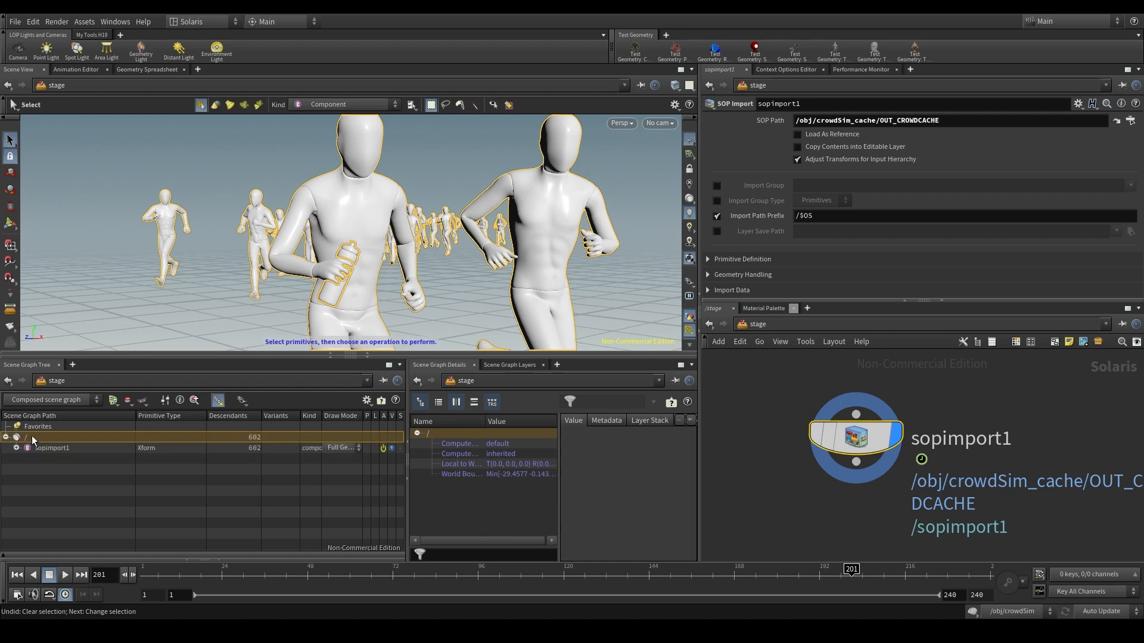
pyautogui.click(62, 449)
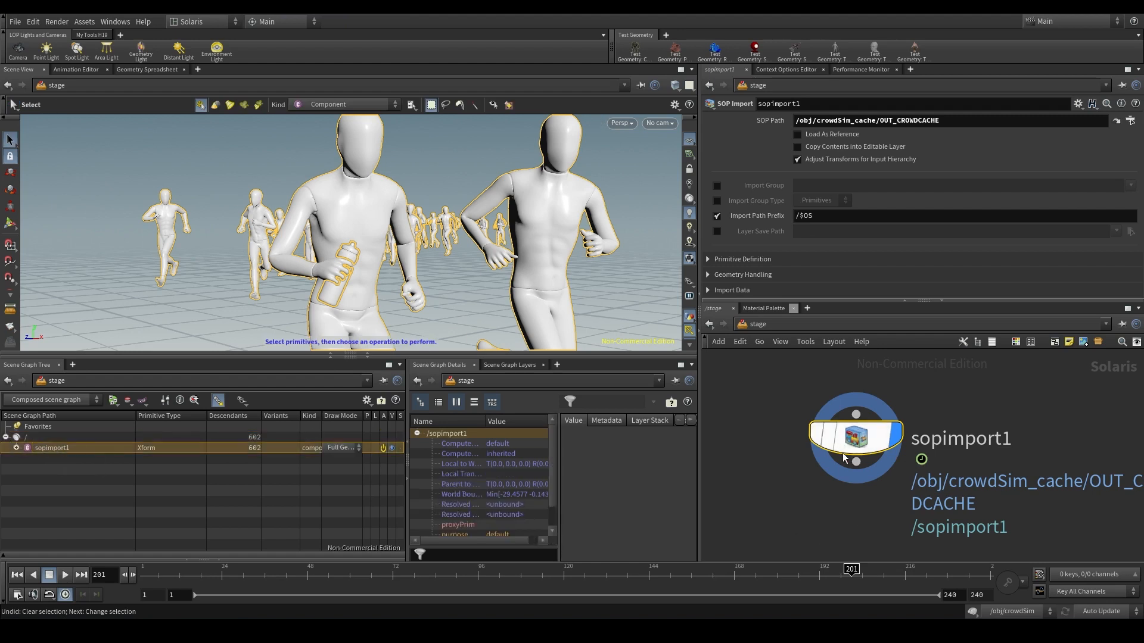
pyautogui.moveTo(844, 455)
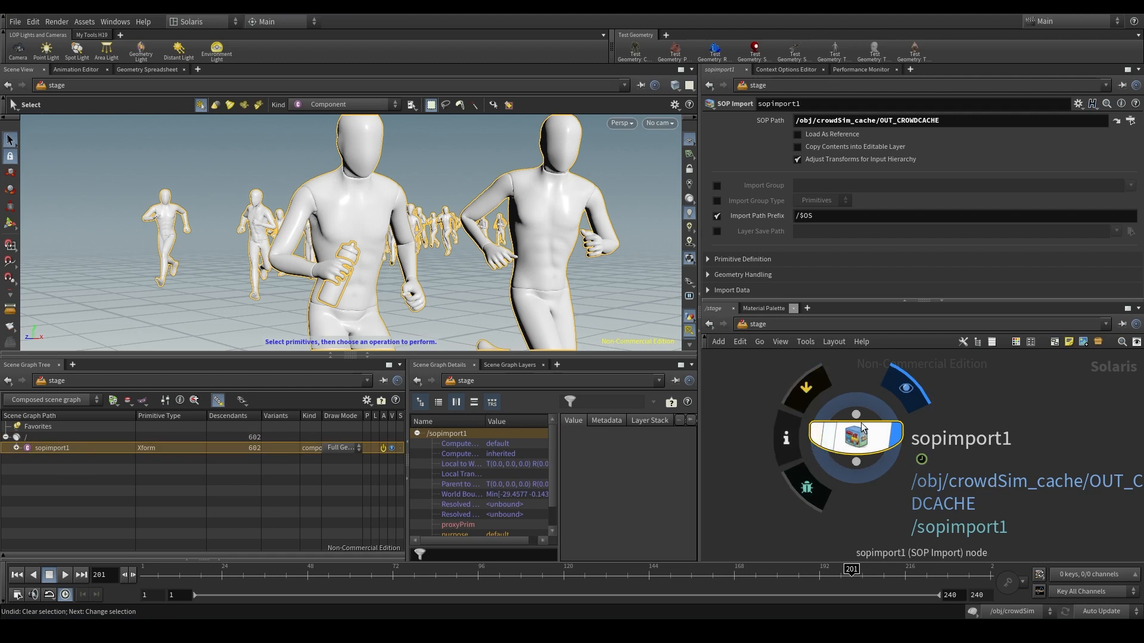
# - Examine the contents of sopimport1 in the scene graph, including the layers and shapelibrary of the mannequin under agentdefinitions
pyautogui.click(17, 448)
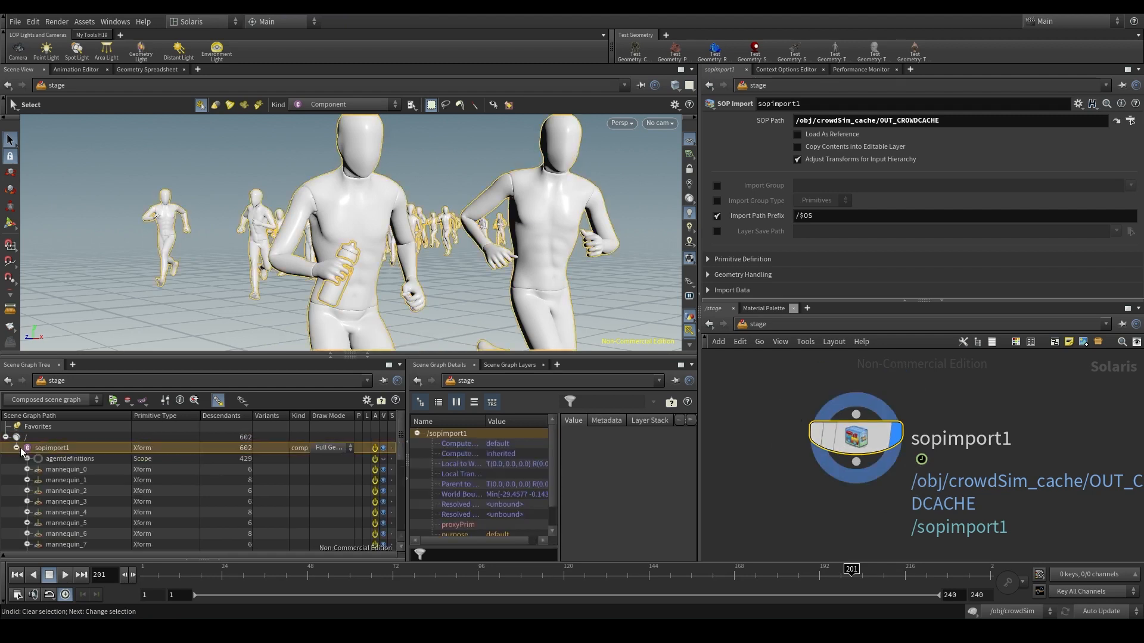
pyautogui.click(78, 459)
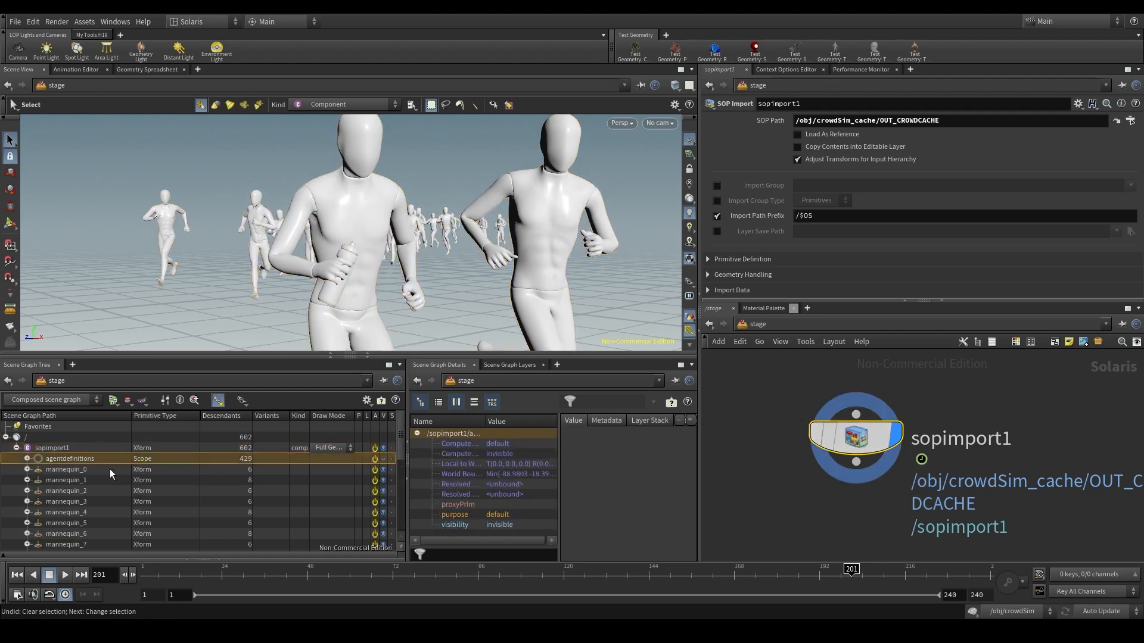
pyautogui.click(26, 459)
pyautogui.click(39, 470)
pyautogui.click(48, 479)
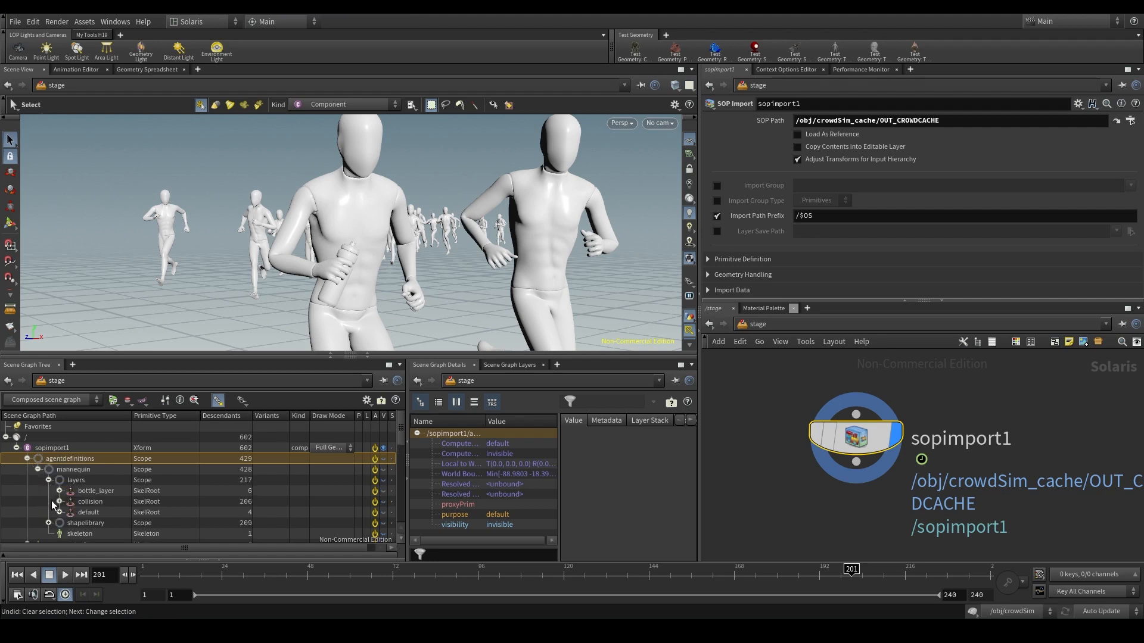
pyautogui.click(49, 481)
pyautogui.click(49, 491)
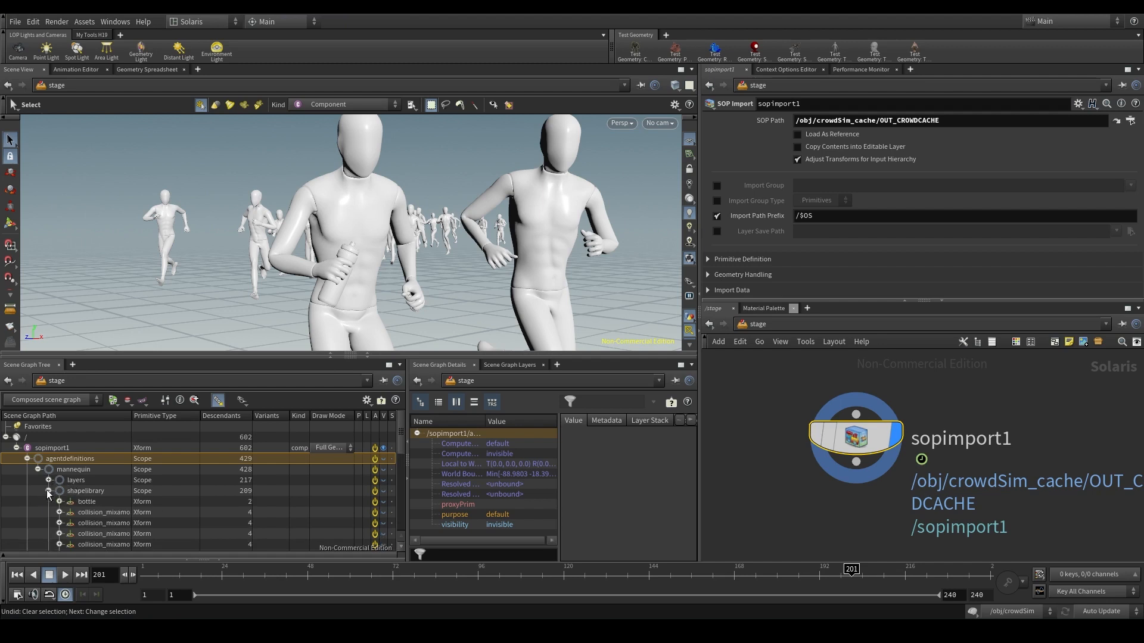
pyautogui.scroll(-5, 91, 522)
pyautogui.scroll(5, 90, 521)
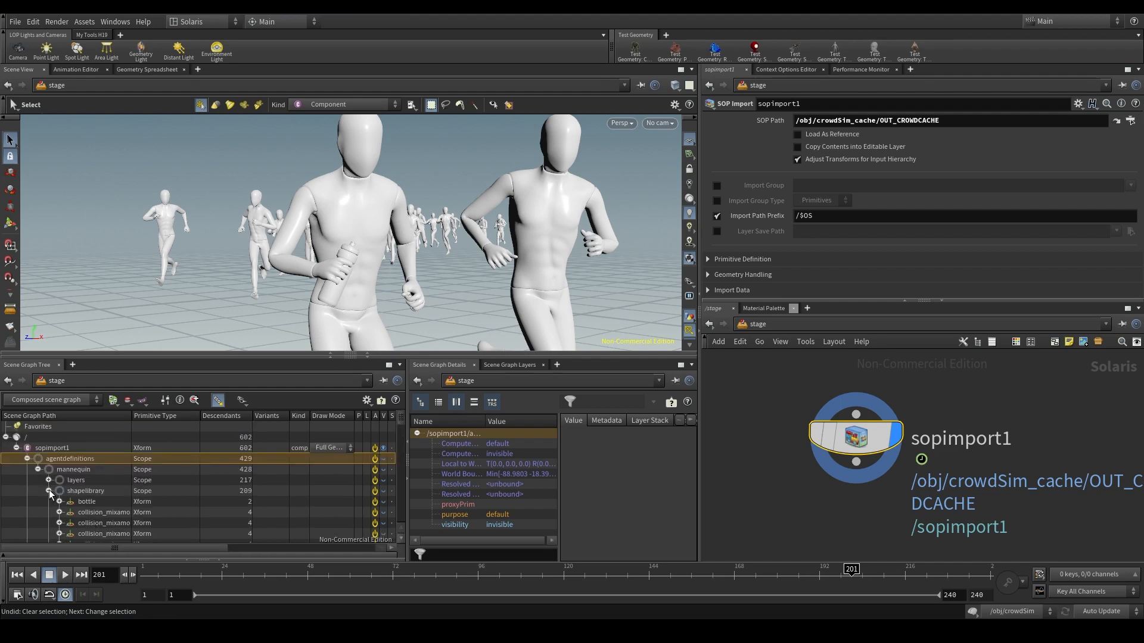
pyautogui.click(49, 491)
pyautogui.click(27, 458)
# - Examine the individual mannequin primitives under sopimport1 in the scene graph and collapse the sopimport1 hierarchy
pyautogui.click(65, 470)
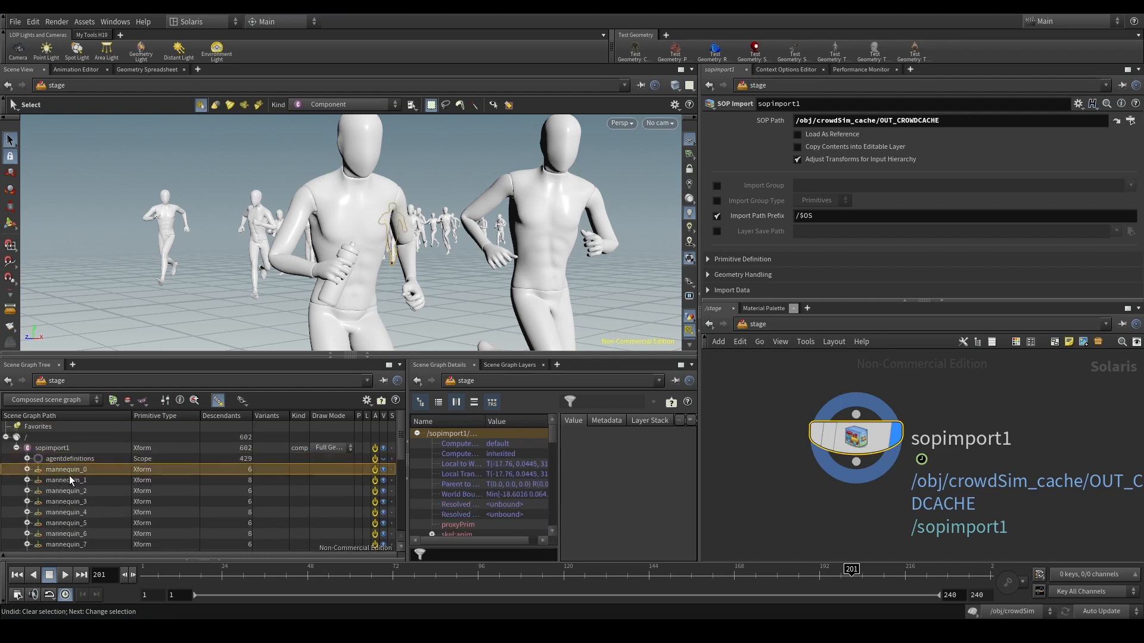
pyautogui.press('Down')
pyautogui.press('Down')
pyautogui.press('Down')
pyautogui.press('Down')
pyautogui.press('Down')
pyautogui.press('Down')
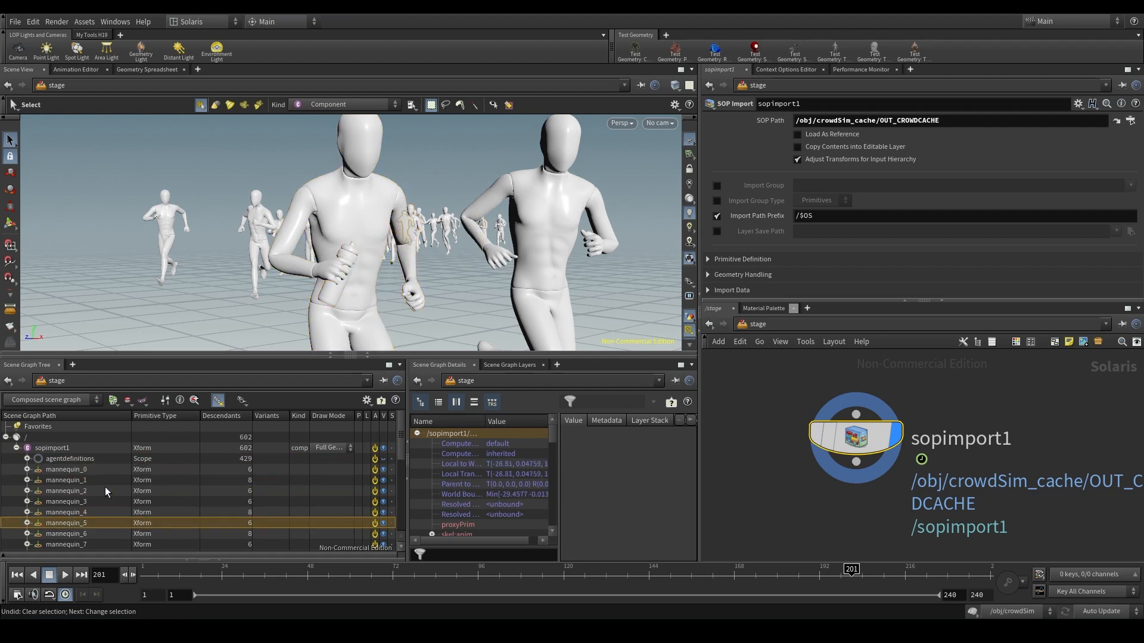
pyautogui.scroll(-5, 105, 488)
pyautogui.scroll(5, 105, 487)
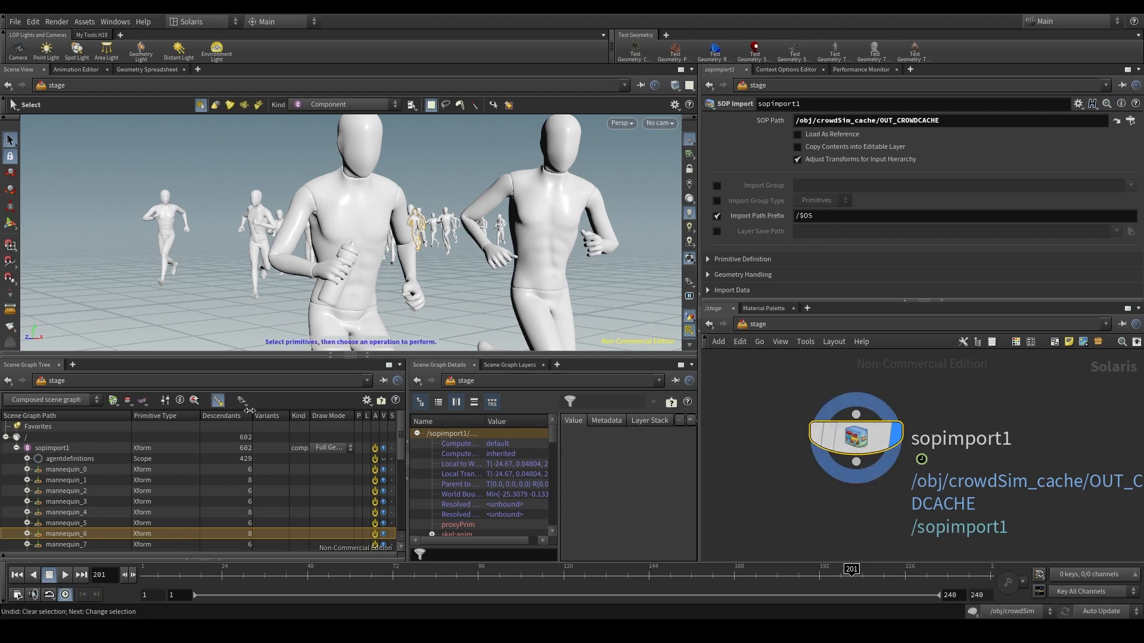
pyautogui.click(16, 448)
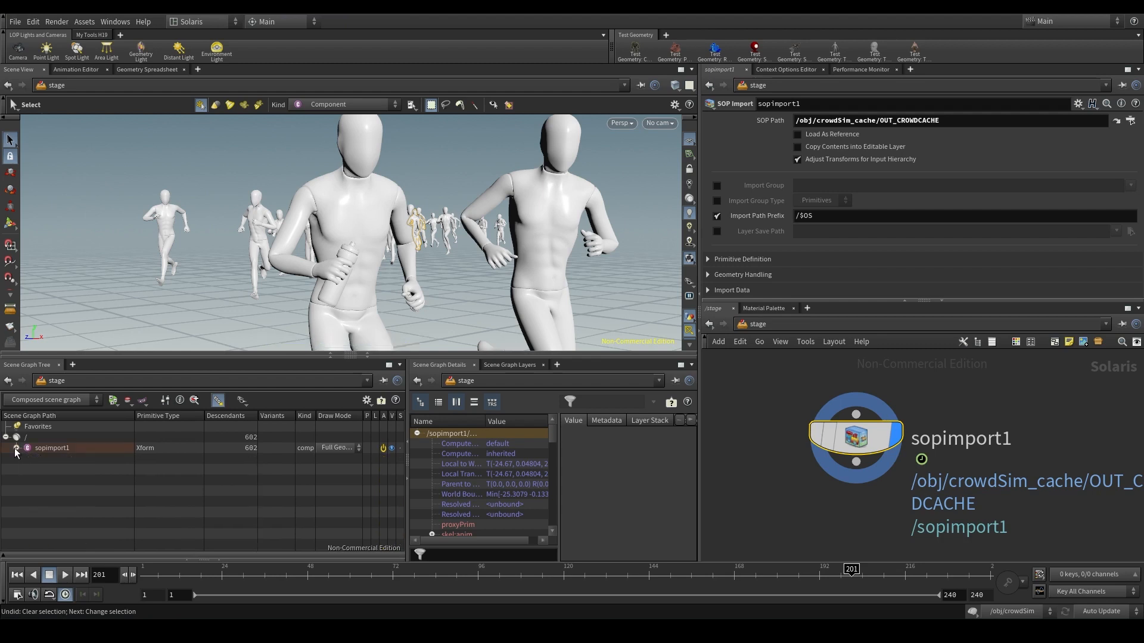
# - Rename the sopimport1 node as crowd and select the crowd primitive in the scene graph
pyautogui.doubleClick(806, 216)
pyautogui.doubleClick(908, 435)
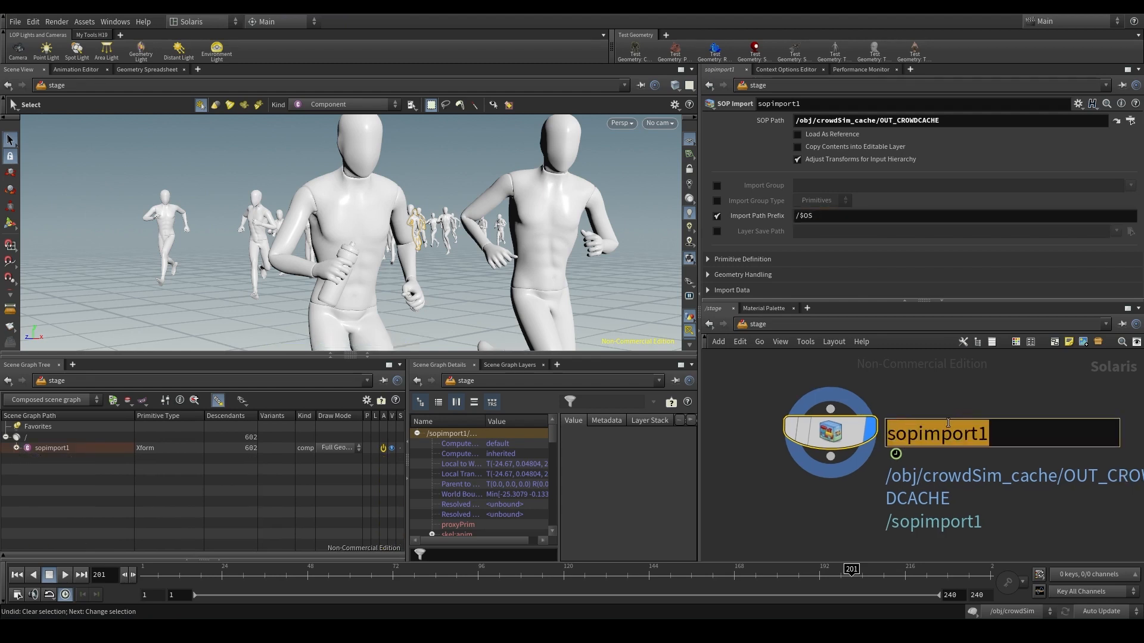
pyautogui.write('crowd')
pyautogui.press('Return')
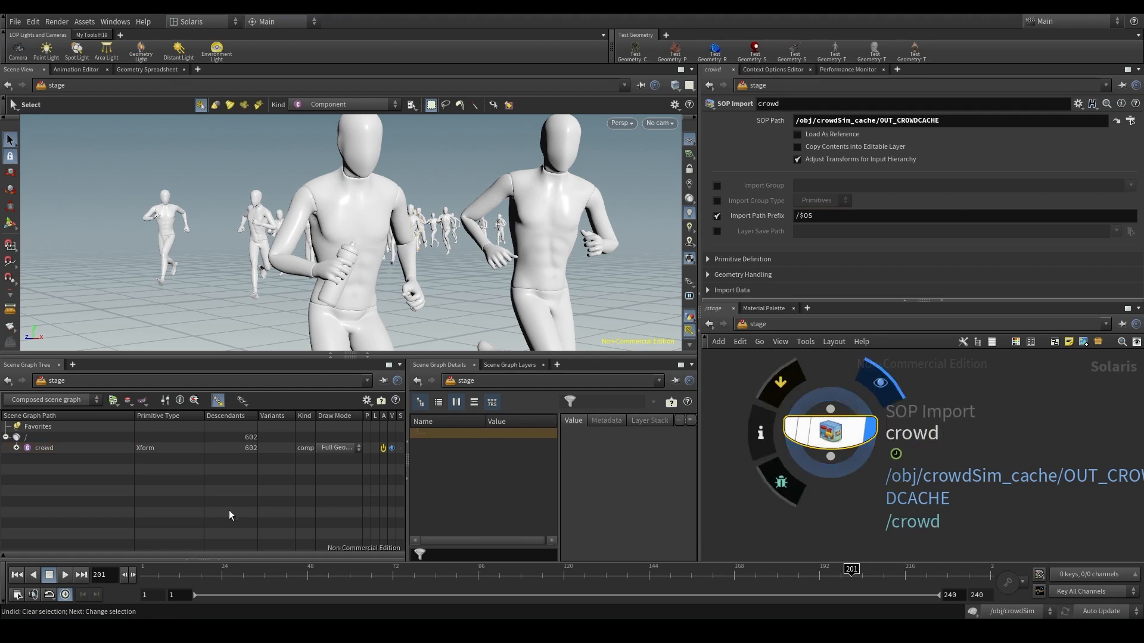
pyautogui.click(68, 446)
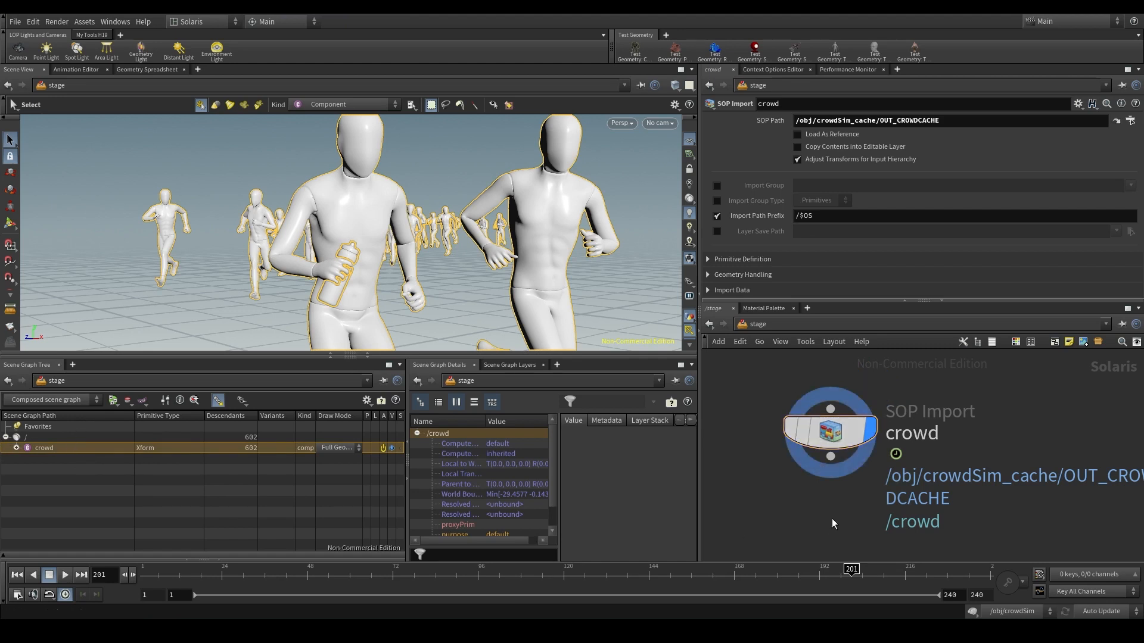
# - Add a second SOP Import node beside crowd and set its SOP Path to /obj/terrain/OUT_track
pyautogui.scroll(-3, 832, 518)
pyautogui.press('Tab')
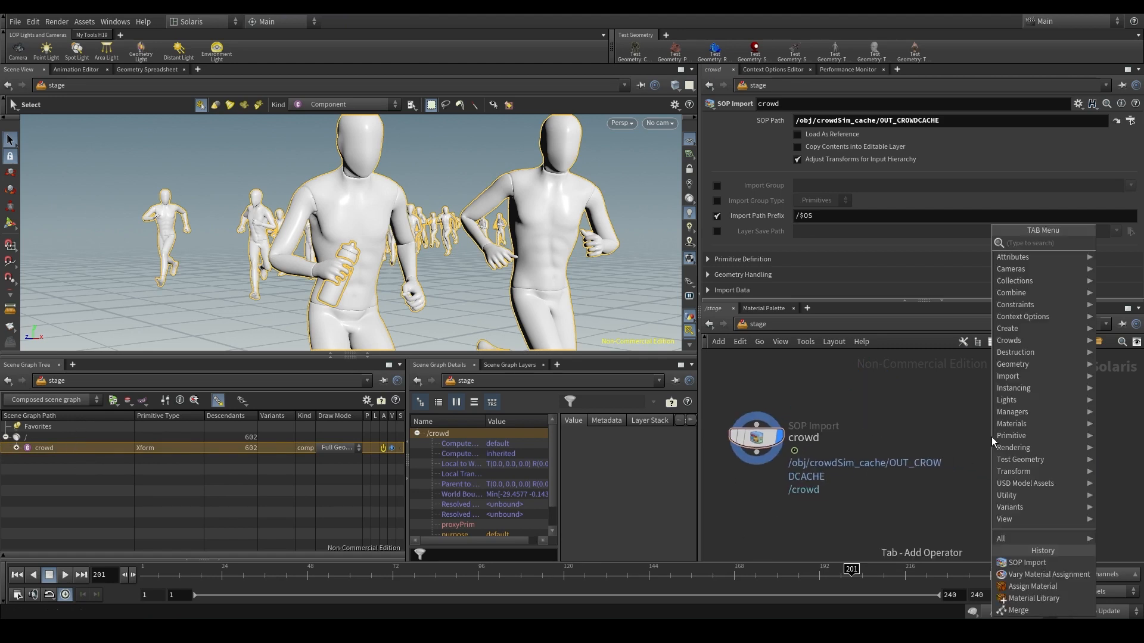
pyautogui.press('Escape')
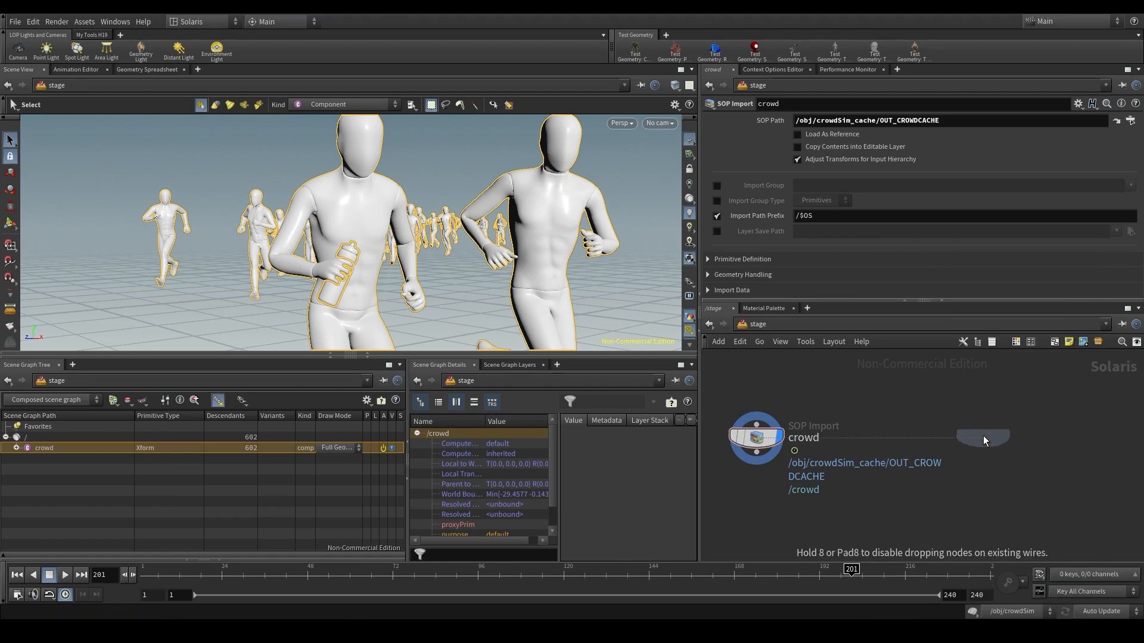
pyautogui.click(983, 437)
pyautogui.click(1129, 122)
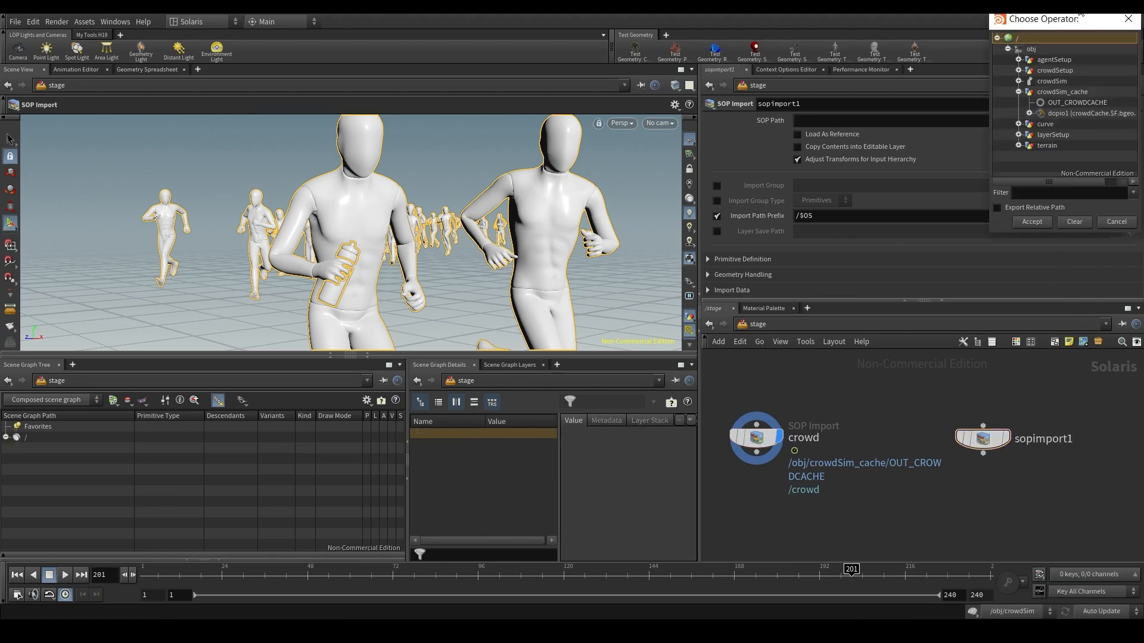
pyautogui.click(470, 326)
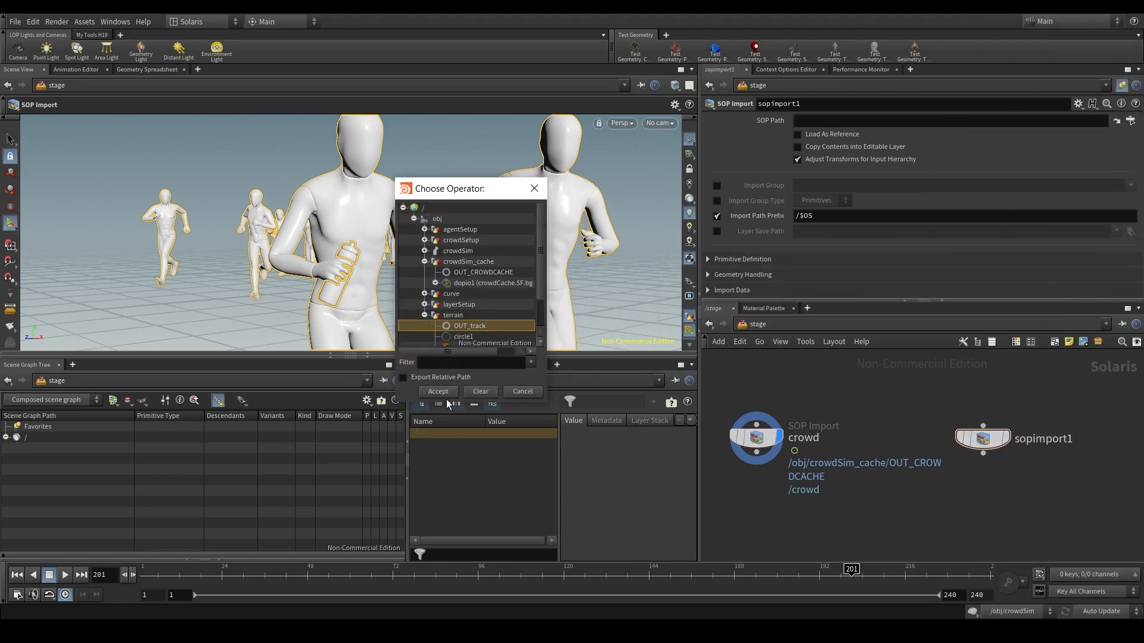
pyautogui.click(438, 391)
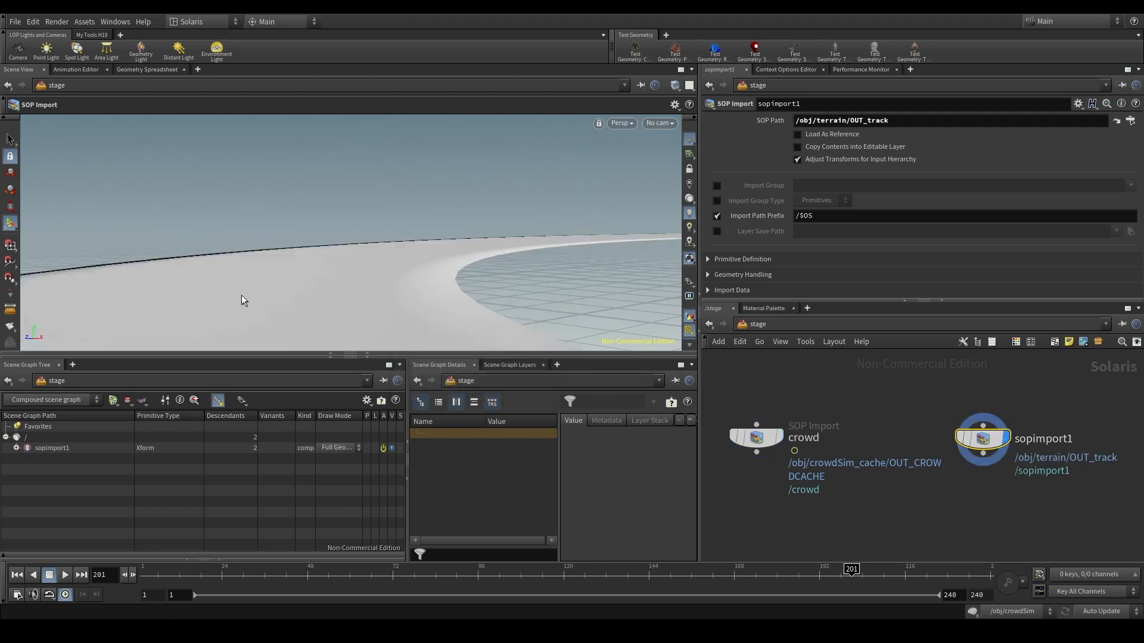
# - Rename the SOP Import node holding the track geometry as terrain
pyautogui.doubleClick(1048, 439)
pyautogui.write('terrain')
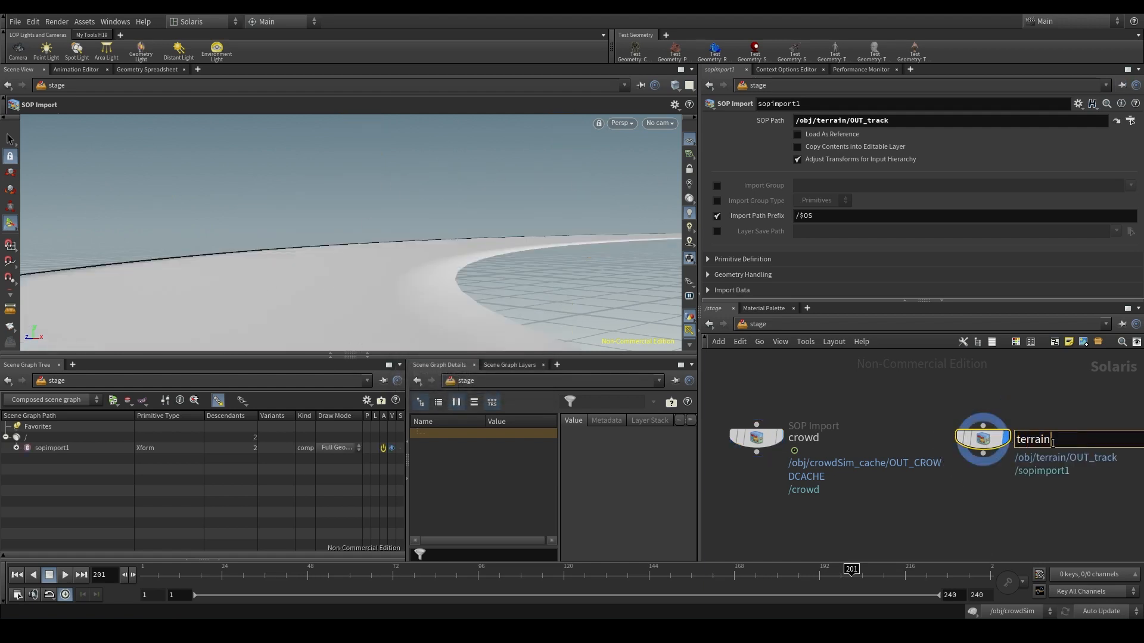
pyautogui.press('Return')
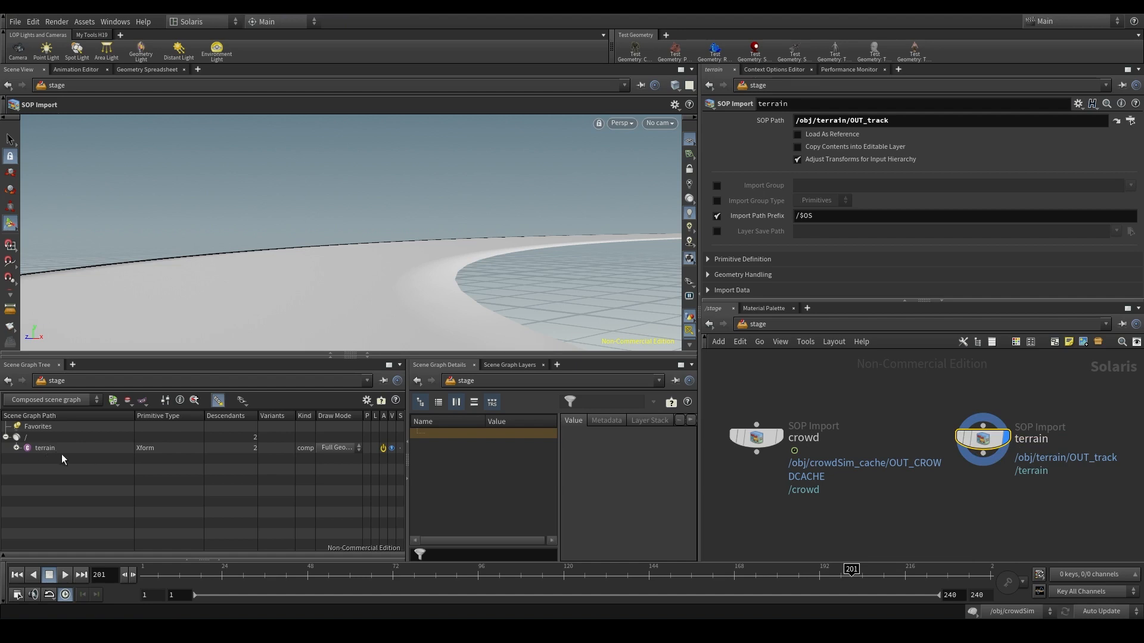
# - Combine the crowd and terrain nodes with a Merge node, display it and check both primitives in the scene graph
pyautogui.press('Tab')
pyautogui.write('merge')
pyautogui.press('Return')
pyautogui.click(865, 522)
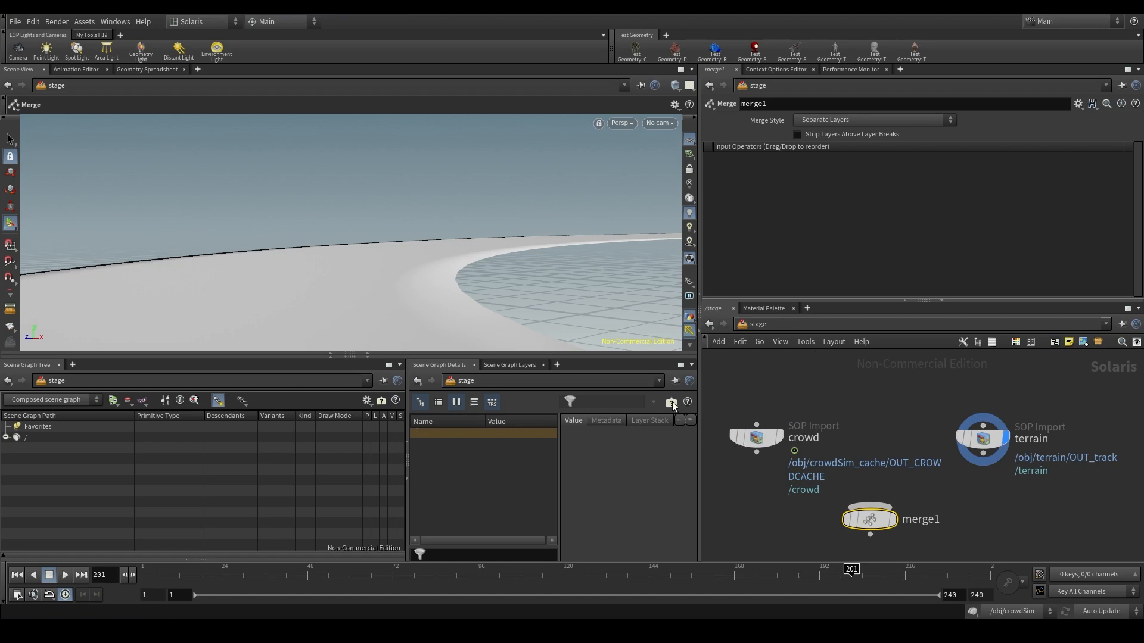
pyautogui.click(870, 507)
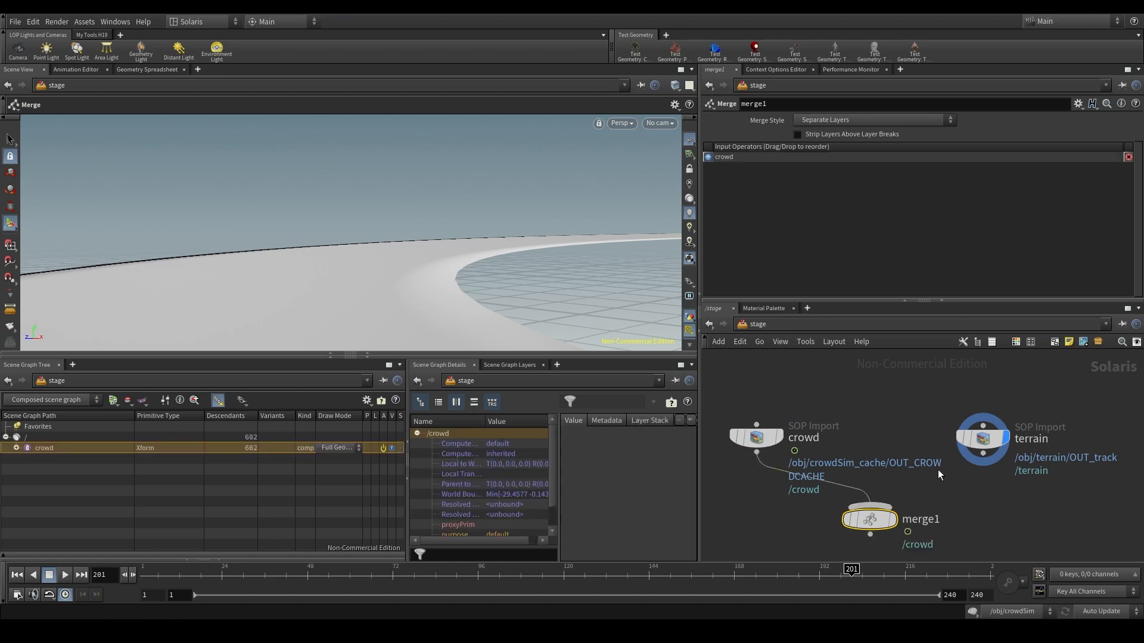
pyautogui.click(983, 464)
pyautogui.click(891, 525)
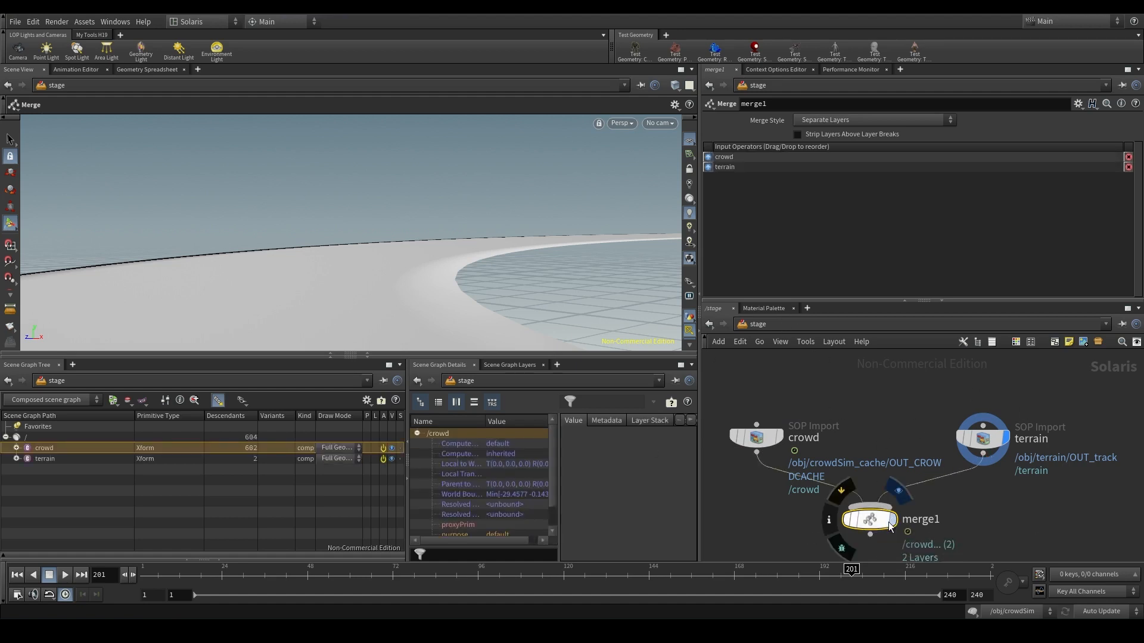
pyautogui.click(61, 460)
pyautogui.click(60, 450)
pyautogui.click(59, 459)
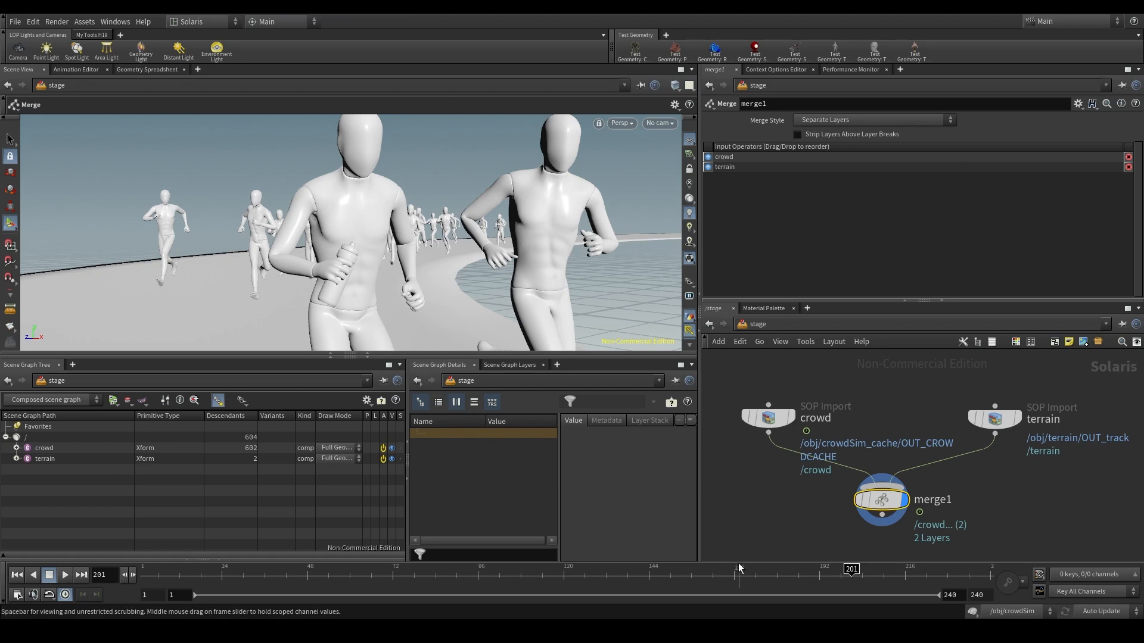
# - Add a Material Library node connected below merge1 and display it
pyautogui.moveTo(977, 532); pyautogui.dragTo(980, 455, button='middle')
pyautogui.press('Tab')
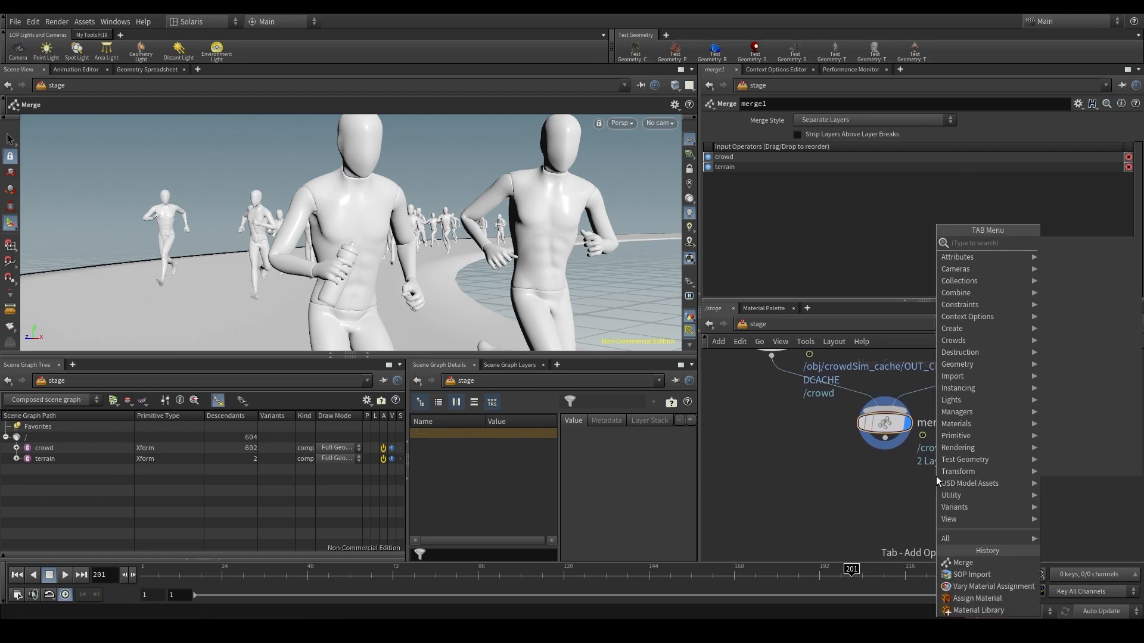
pyautogui.write('mater')
pyautogui.click(1105, 244)
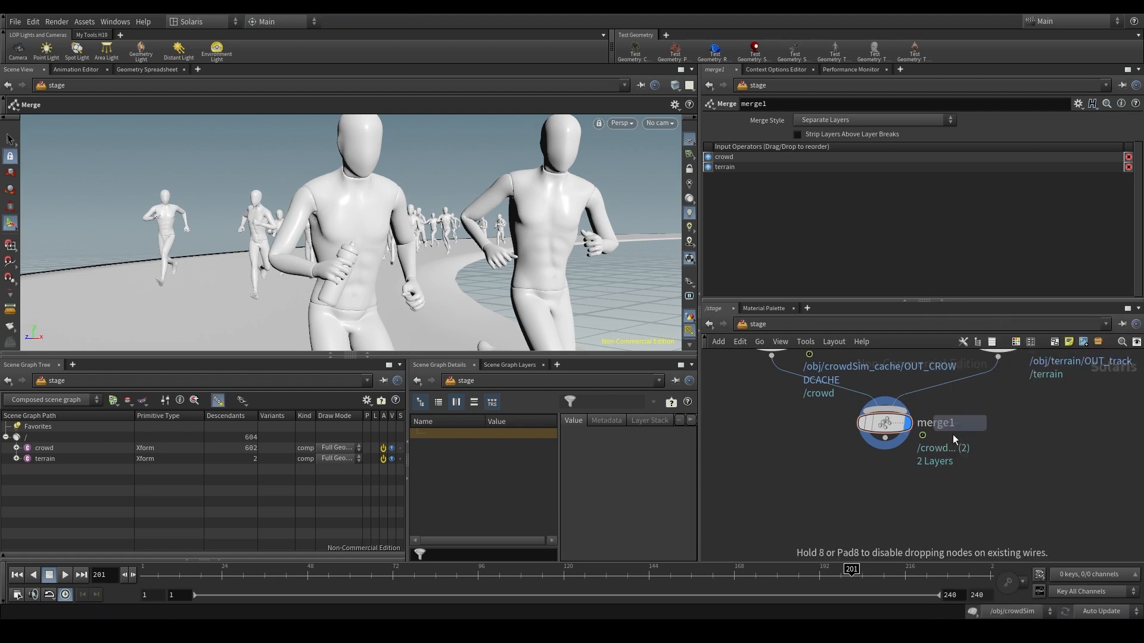
pyautogui.click(891, 438)
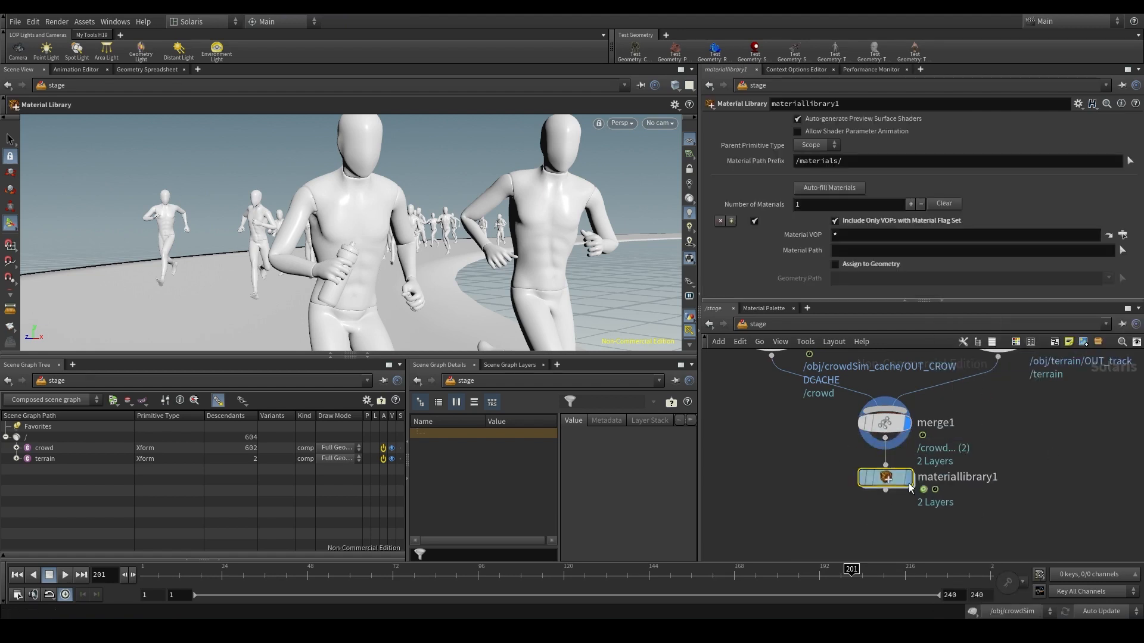
pyautogui.moveTo(899, 479)
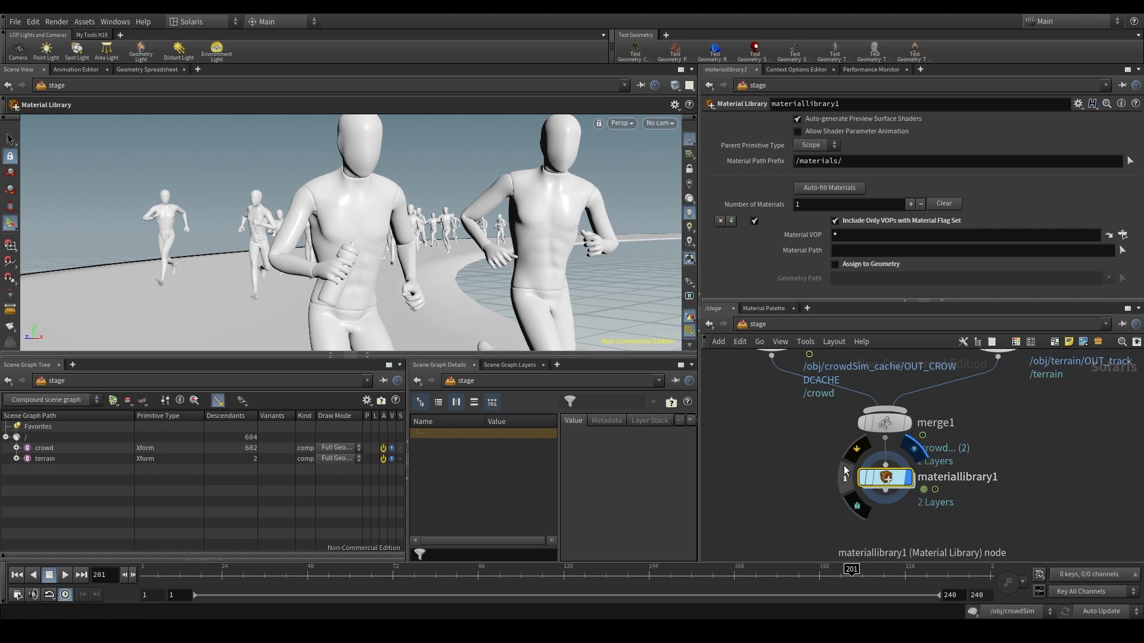
pyautogui.click(778, 325)
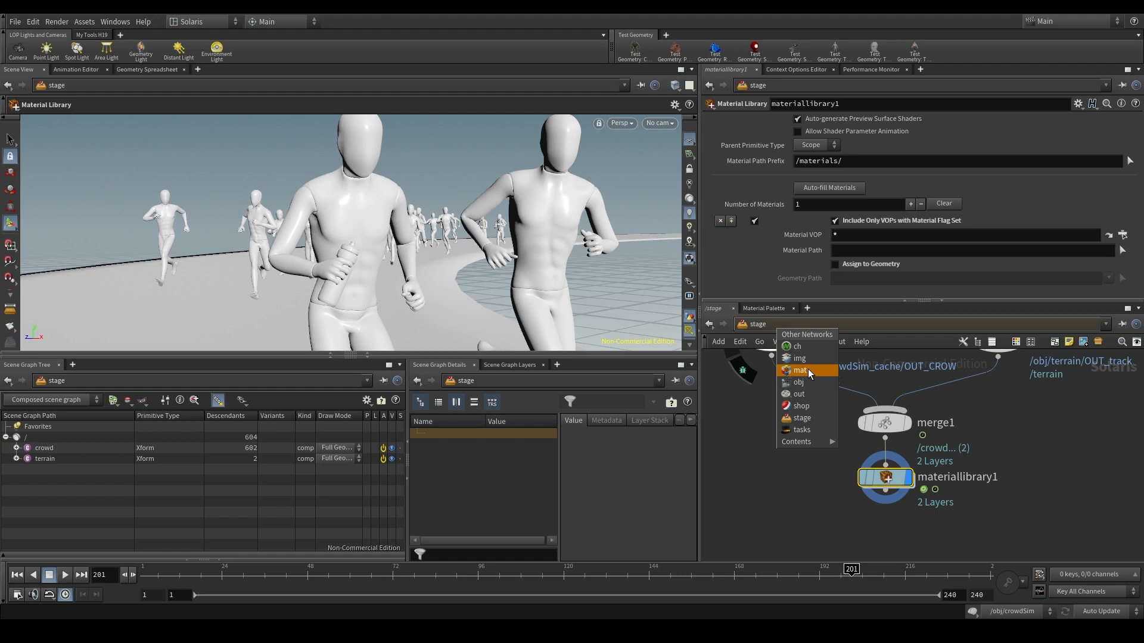
pyautogui.click(1014, 439)
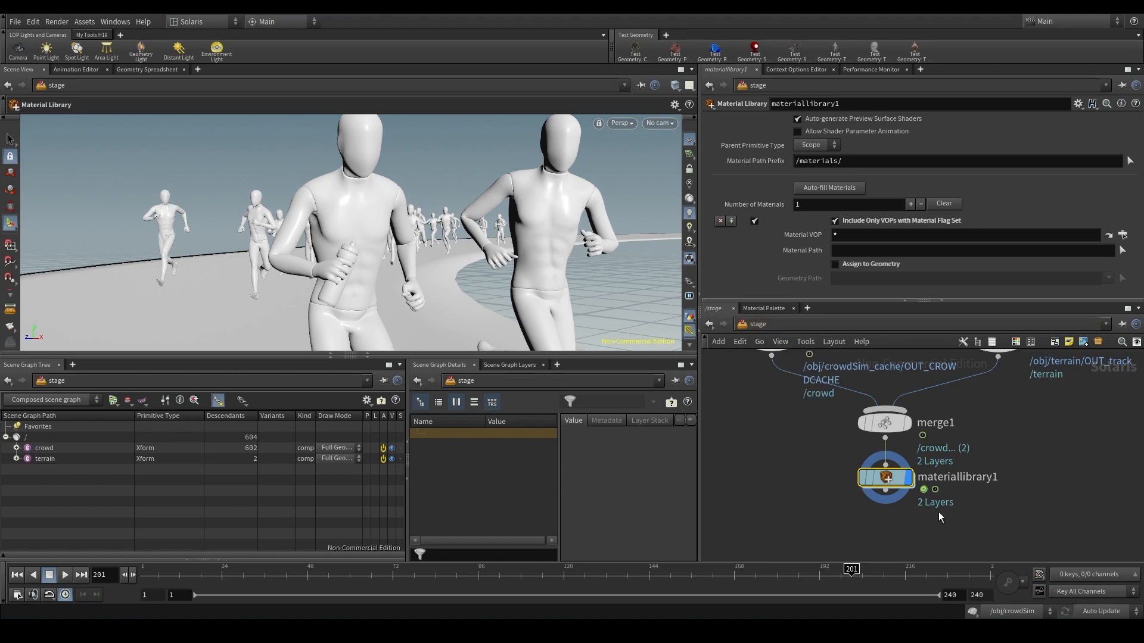
pyautogui.doubleClick(886, 476)
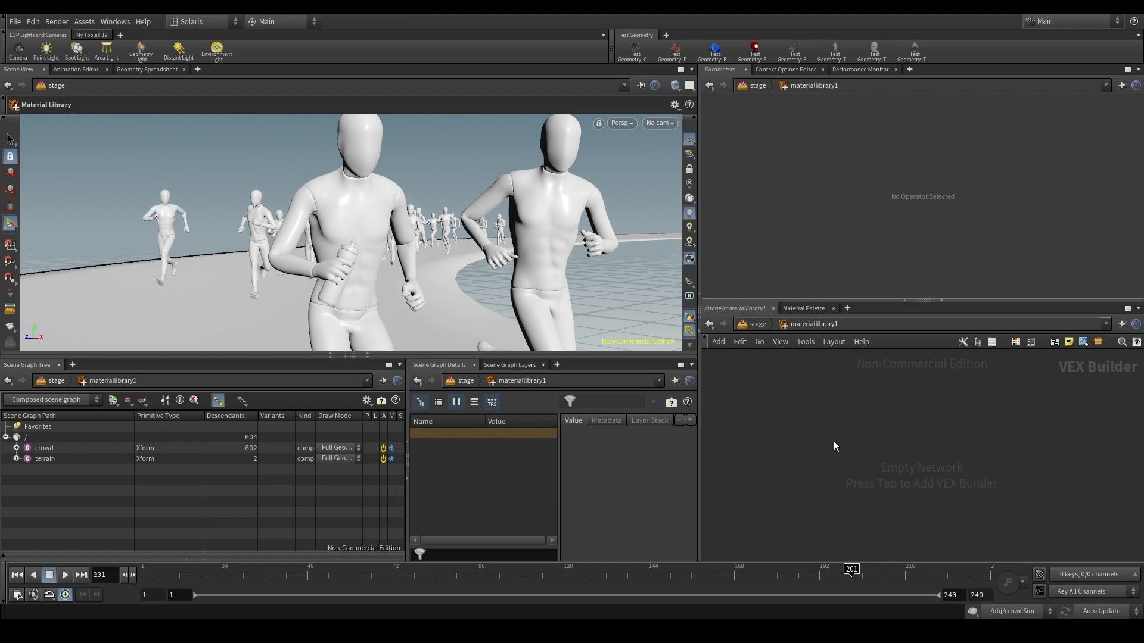
pyautogui.press('Tab')
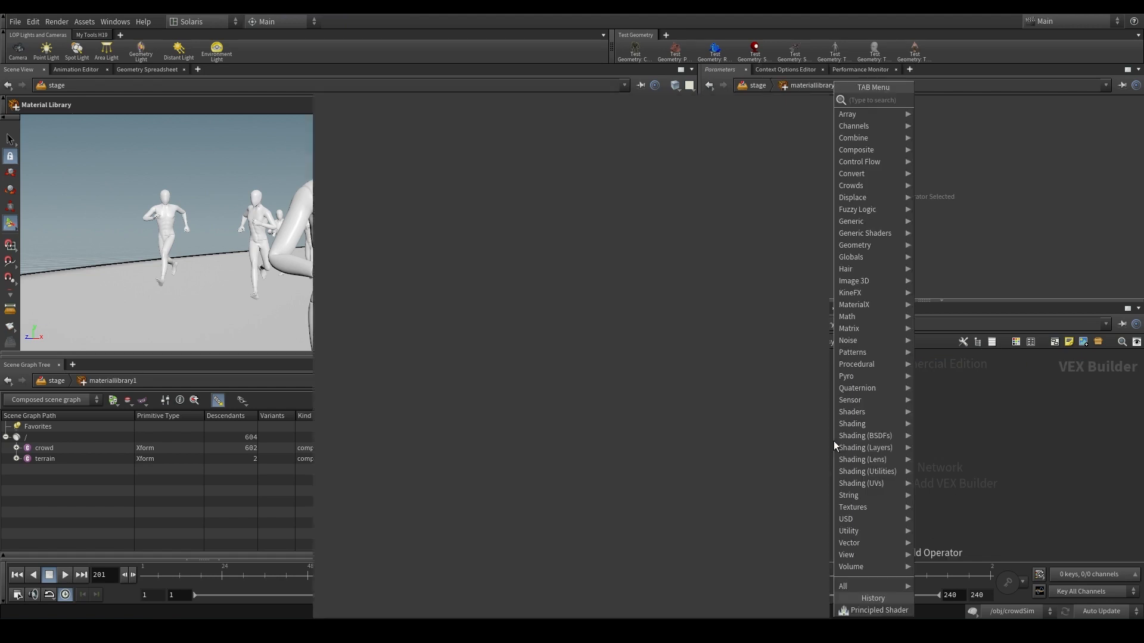
pyautogui.write('princi')
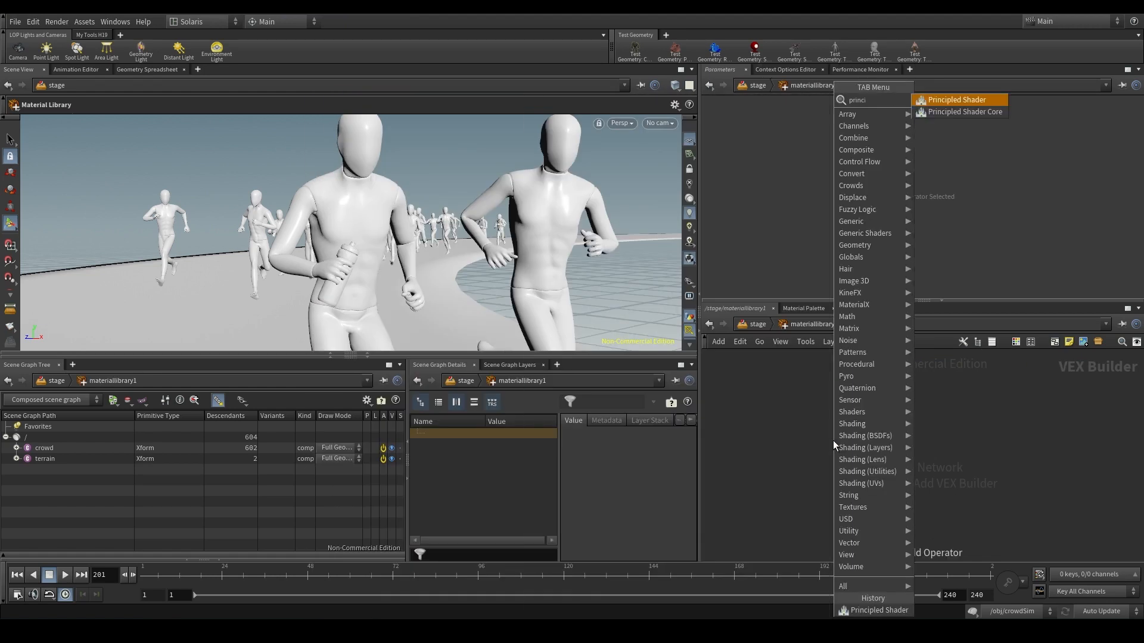
pyautogui.click(792, 431)
pyautogui.click(755, 327)
# - Copy the bottle, Ch36 and track Principled Shaders from the mat network
pyautogui.click(781, 327)
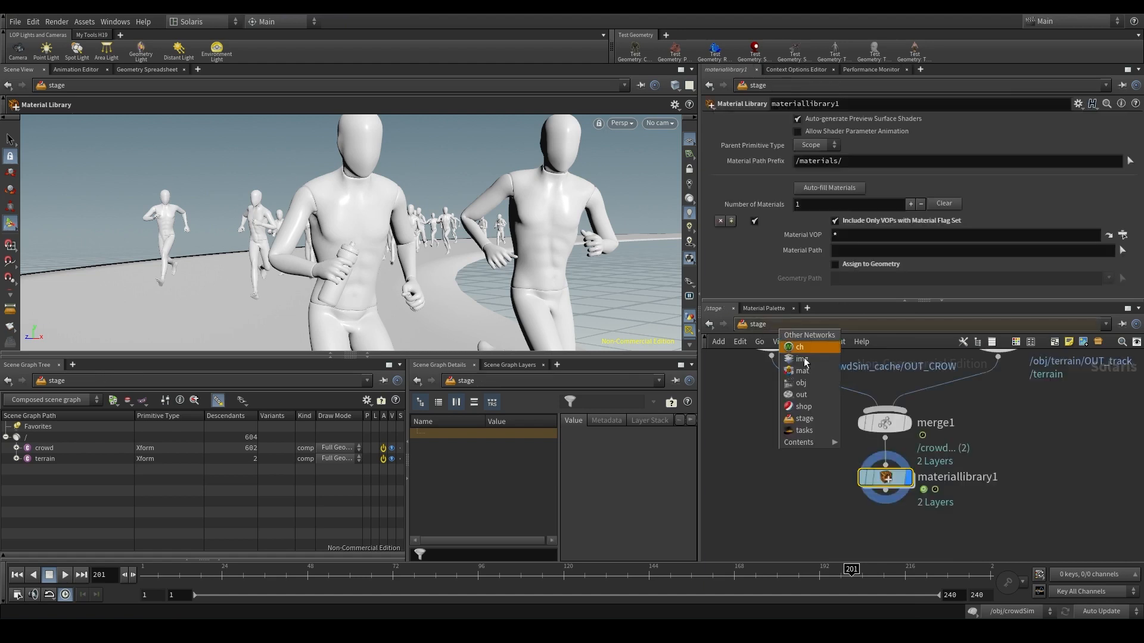
pyautogui.click(807, 370)
pyautogui.moveTo(1038, 523); pyautogui.dragTo(775, 411)
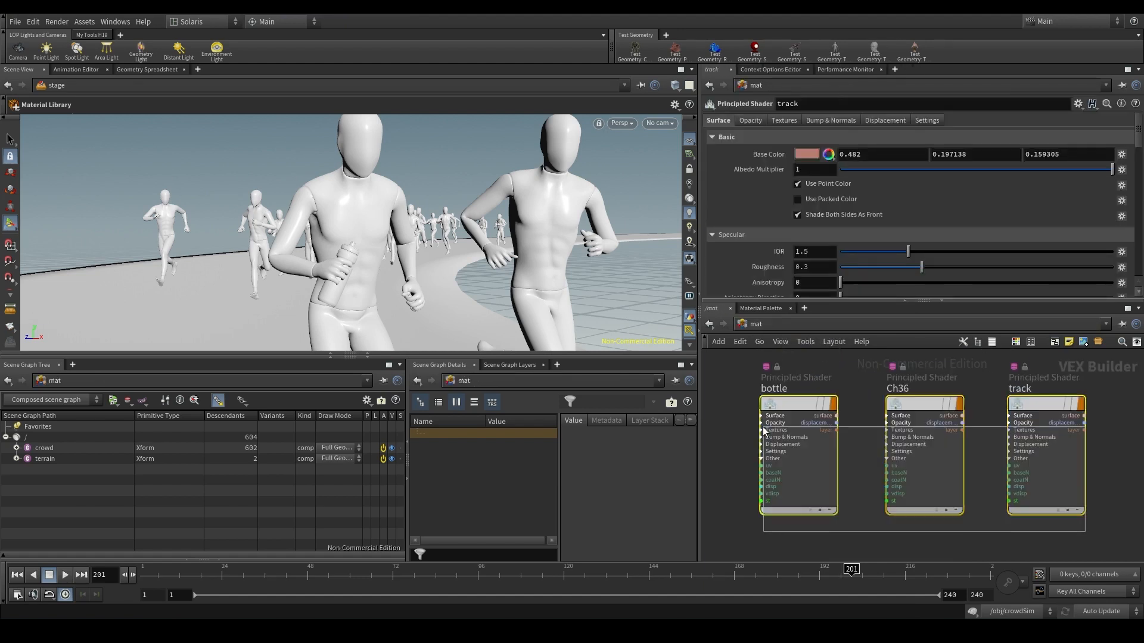
pyautogui.hotkey('ctrl', 'c')
# - Paste the three copied shaders inside materiallibrary1 in the stage network and check them under materials in the scene graph
pyautogui.click(777, 328)
pyautogui.click(800, 418)
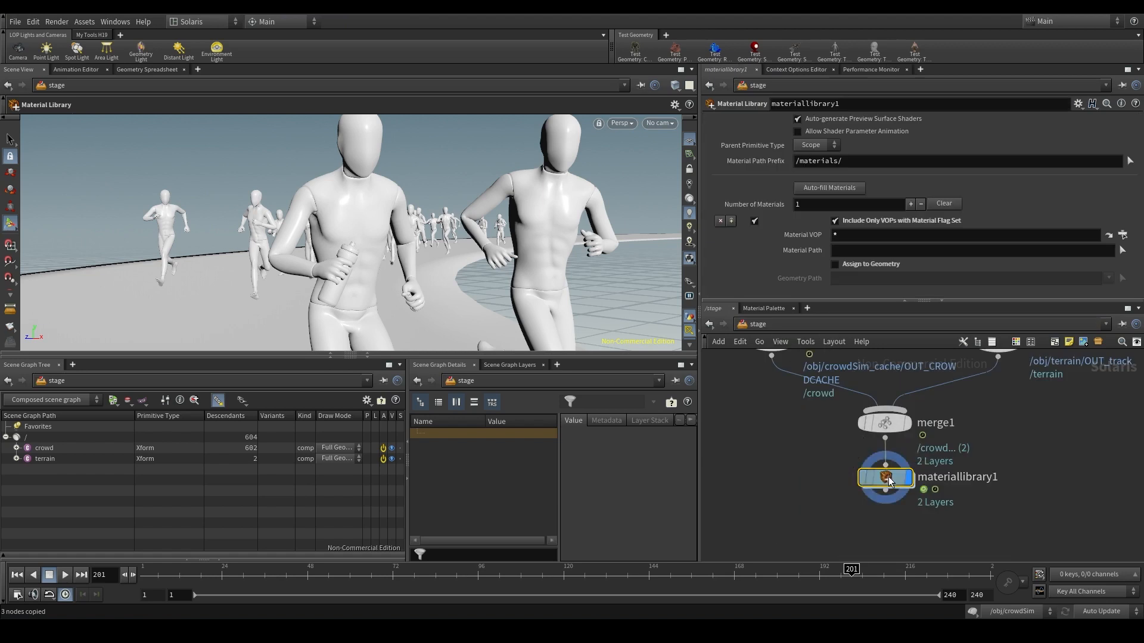
pyautogui.doubleClick(884, 475)
pyautogui.hotkey('ctrl', 'v')
pyautogui.scroll(-2, 891, 502)
pyautogui.scroll(1, 891, 502)
pyautogui.moveTo(891, 502); pyautogui.dragTo(936, 518, button='middle')
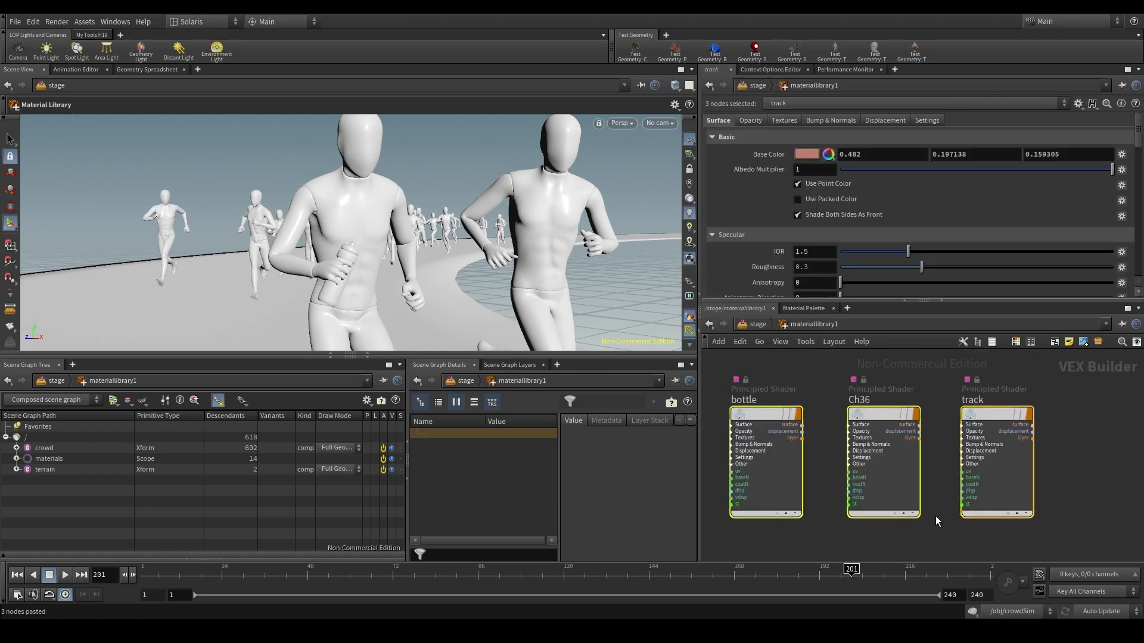
pyautogui.click(935, 517)
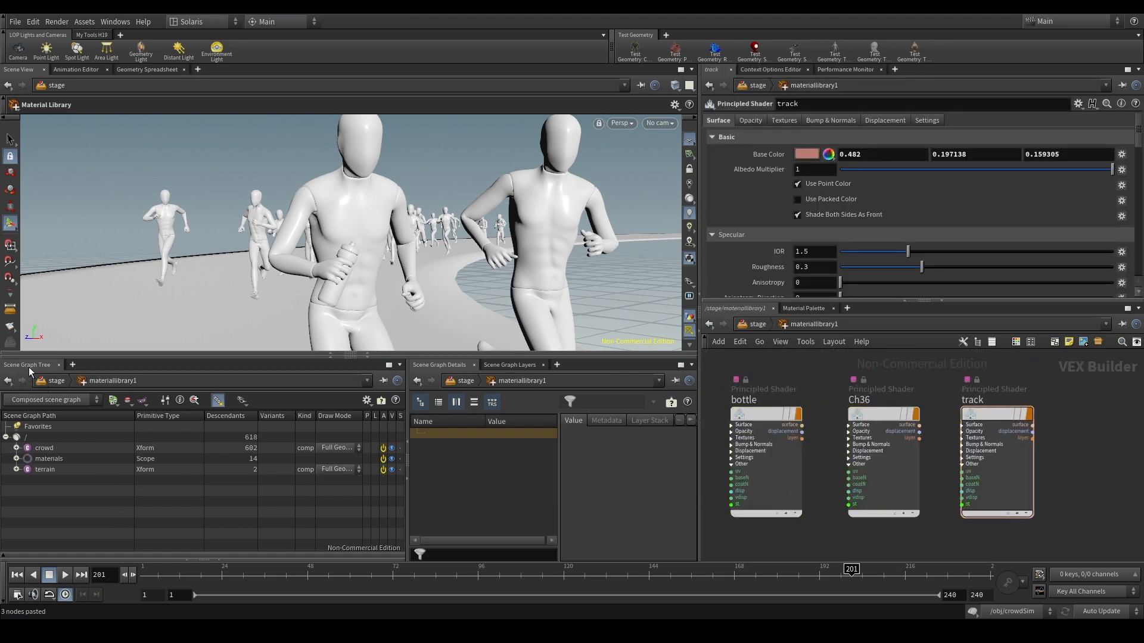
pyautogui.click(51, 459)
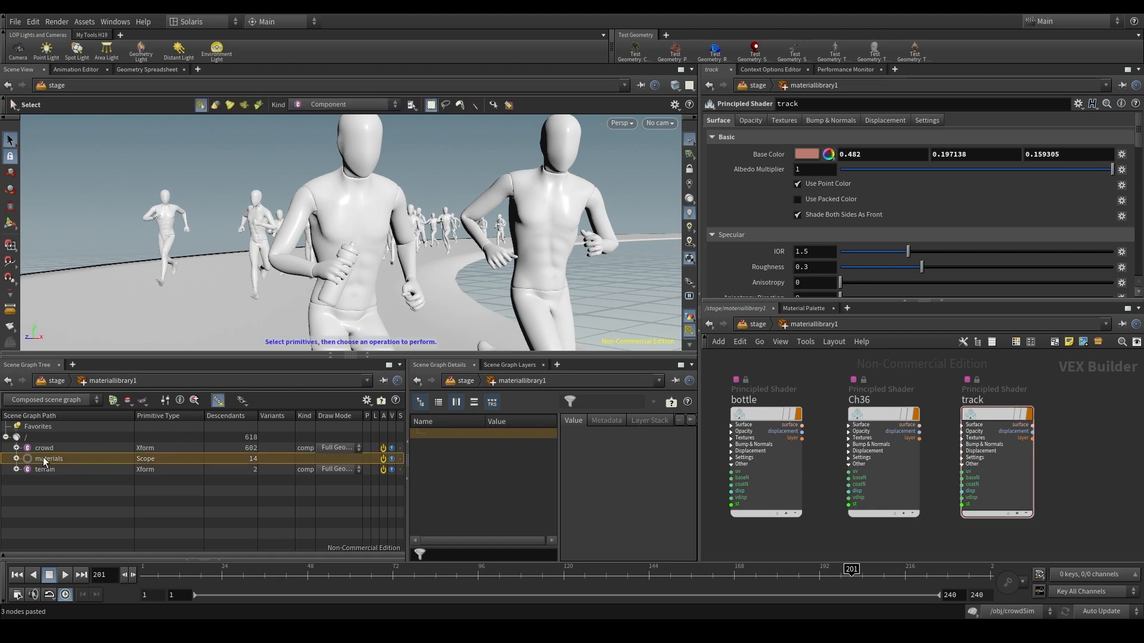
pyautogui.click(16, 459)
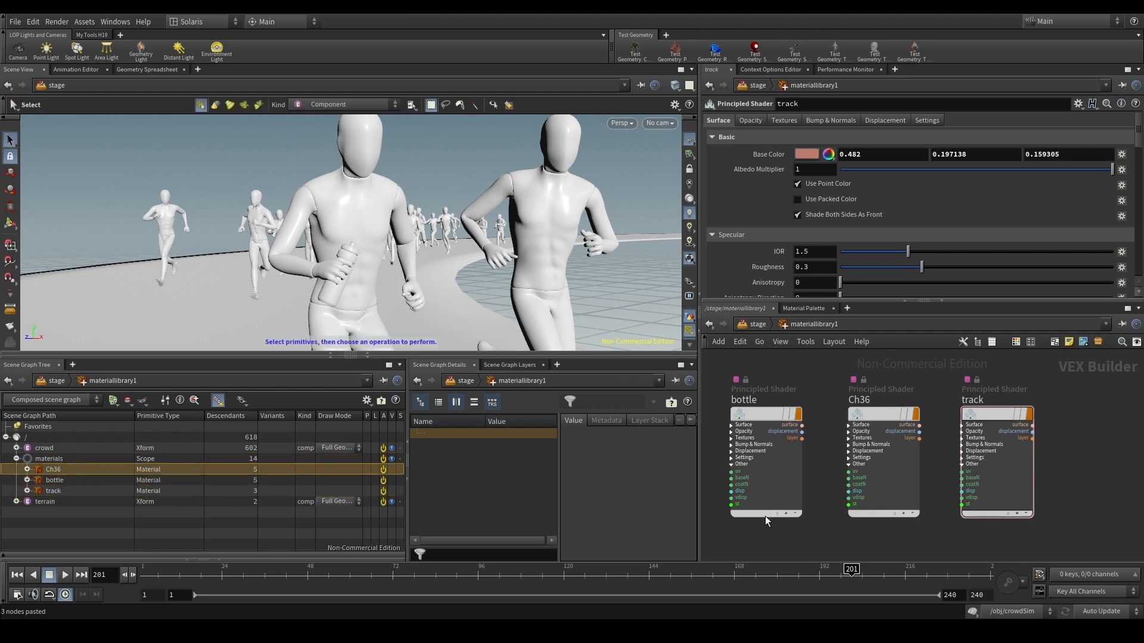
pyautogui.click(756, 323)
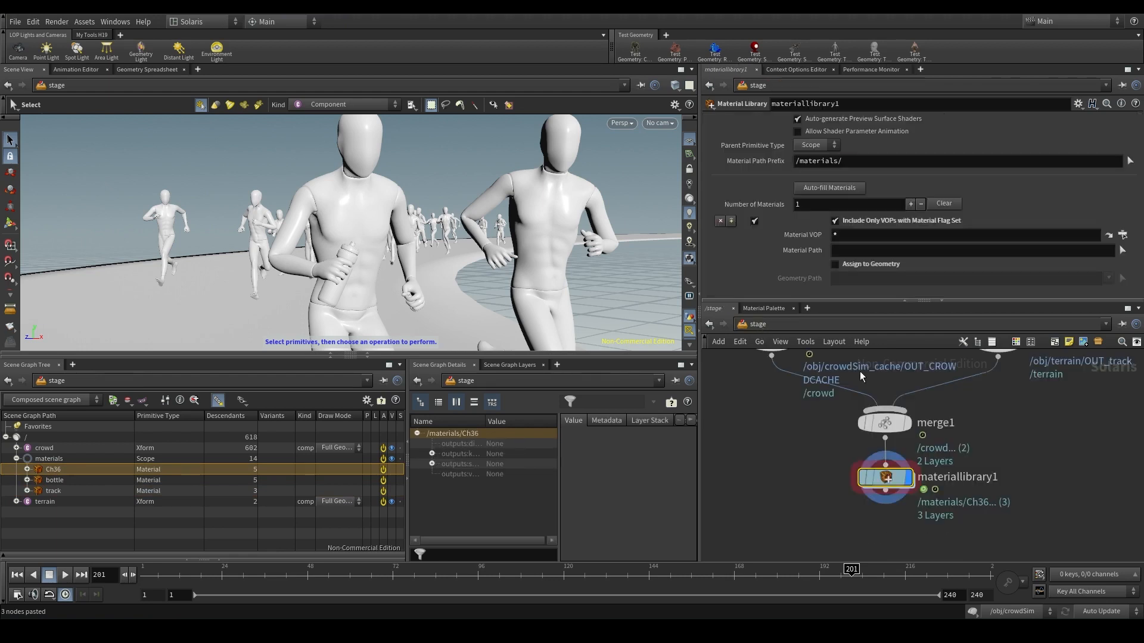
# - Try to auto-fill the materials with Material Network "." and USD Path Prefix /materials/
pyautogui.click(829, 188)
pyautogui.moveTo(843, 150); pyautogui.dragTo(602, 259)
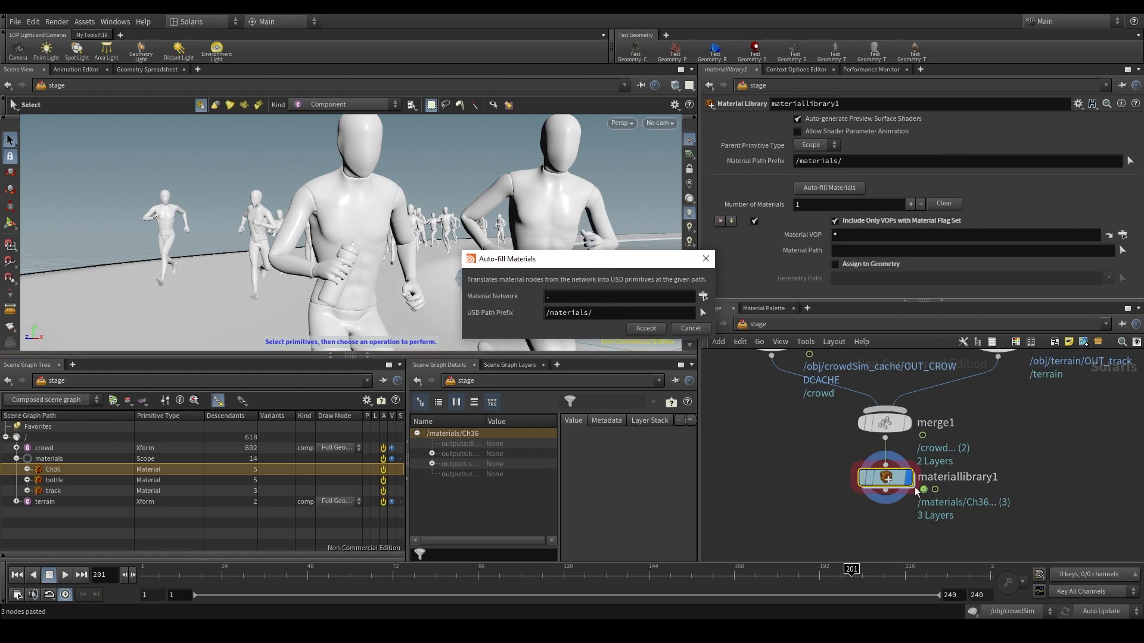
pyautogui.moveTo(916, 484)
pyautogui.click(549, 299)
pyautogui.write('.')
pyautogui.moveTo(568, 295); pyautogui.dragTo(532, 300)
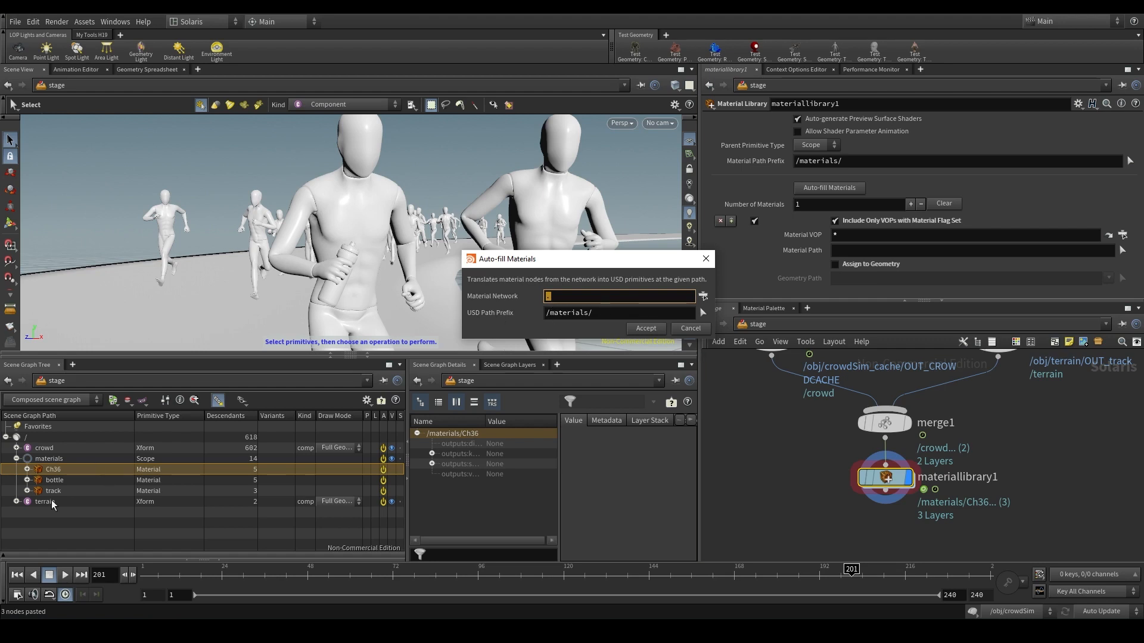
pyautogui.click(651, 330)
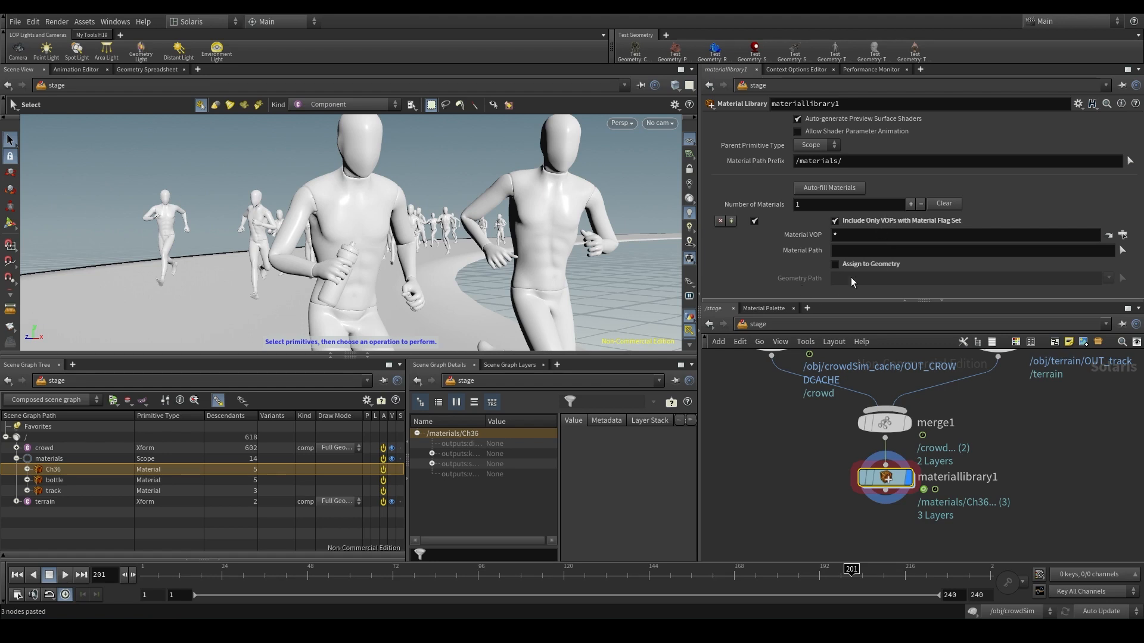
# - Clear the existing material entry and auto-fill the library from Material Network "." with USD Path Prefix /materials/
pyautogui.click(945, 205)
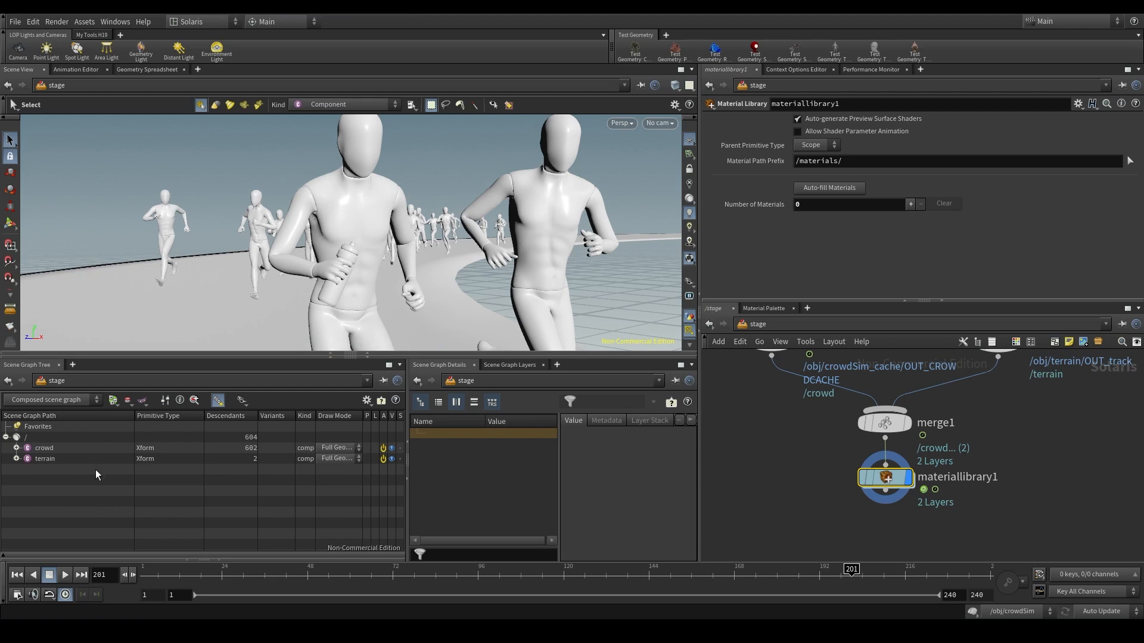
pyautogui.click(840, 189)
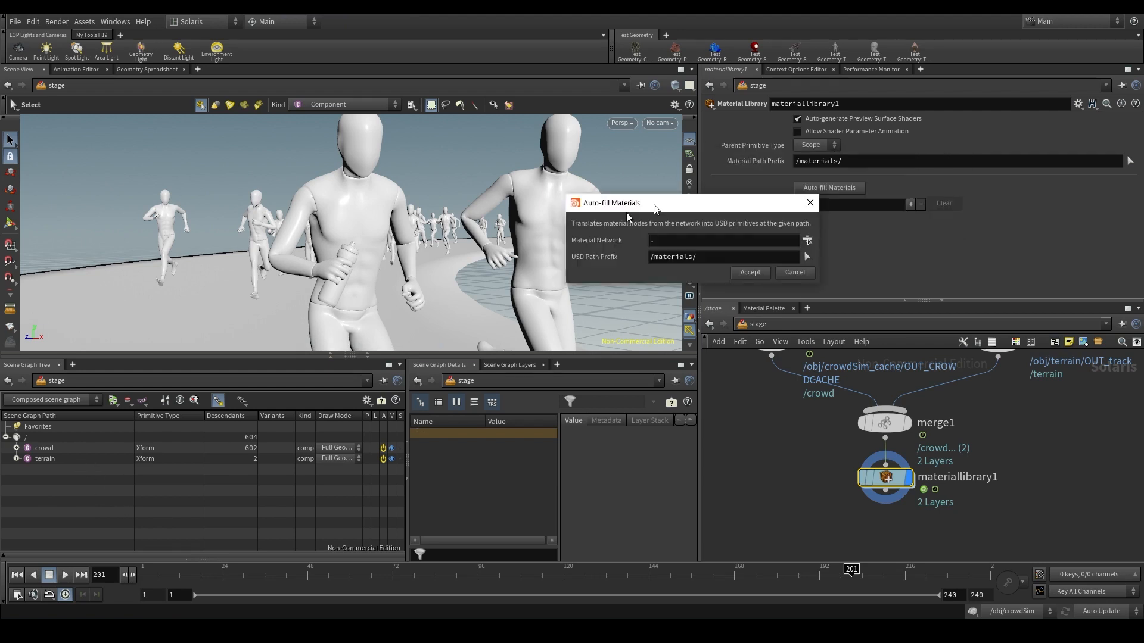
pyautogui.click(554, 322)
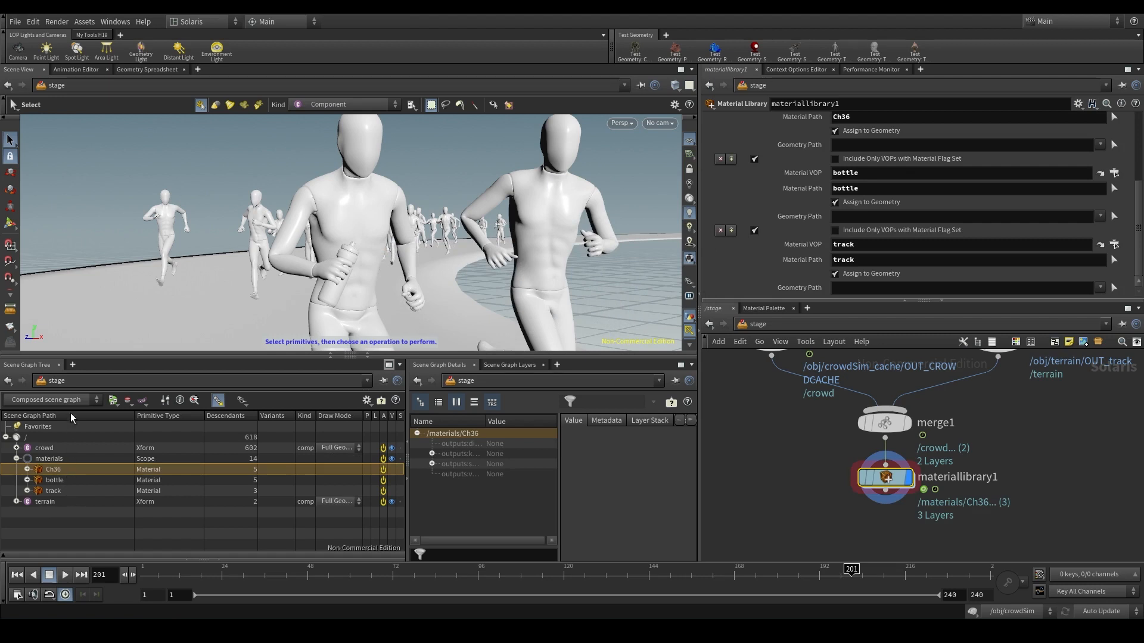
# - Review the Ch36, bottle and track material entries and compare them with the shaders inside materiallibrary1
pyautogui.scroll(4, 965, 238)
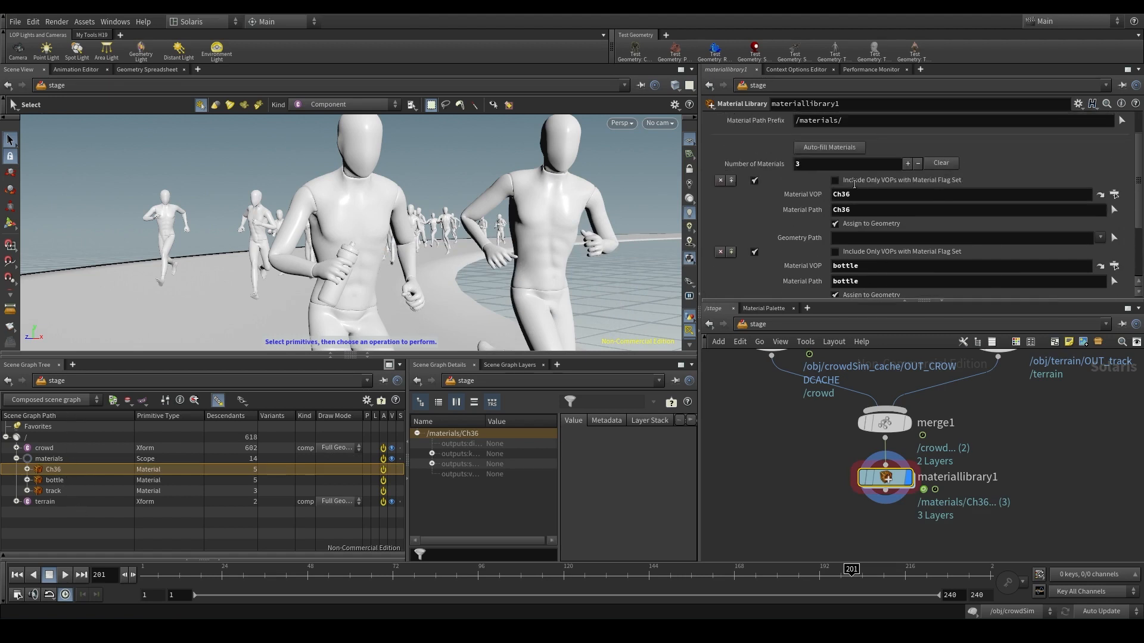
pyautogui.scroll(-4, 942, 253)
pyautogui.scroll(2, 931, 258)
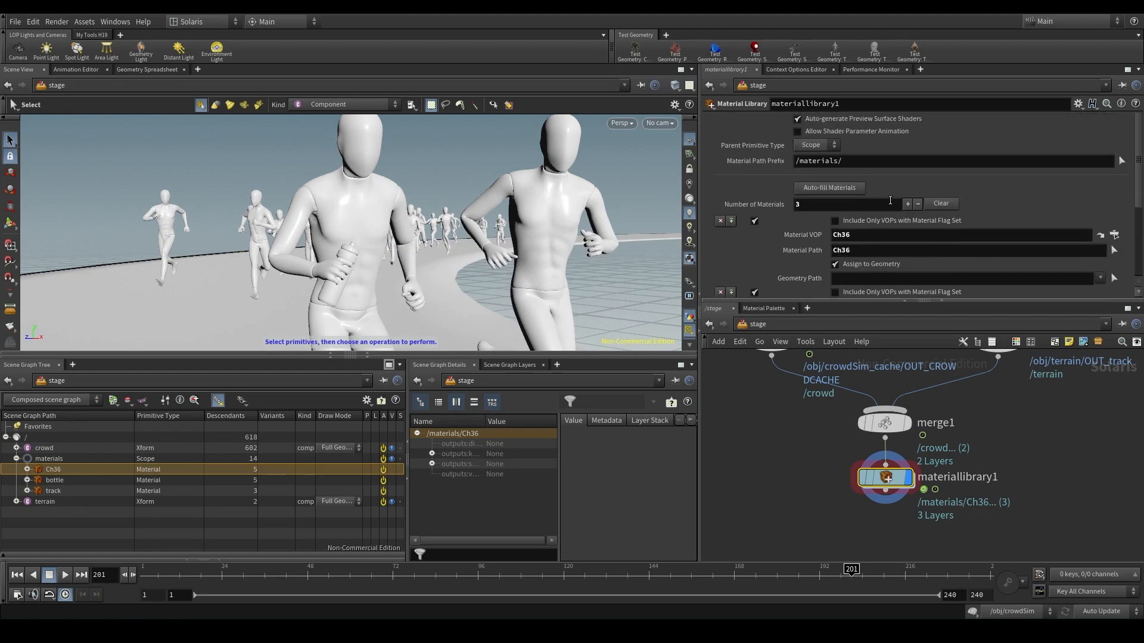
pyautogui.scroll(1, 892, 200)
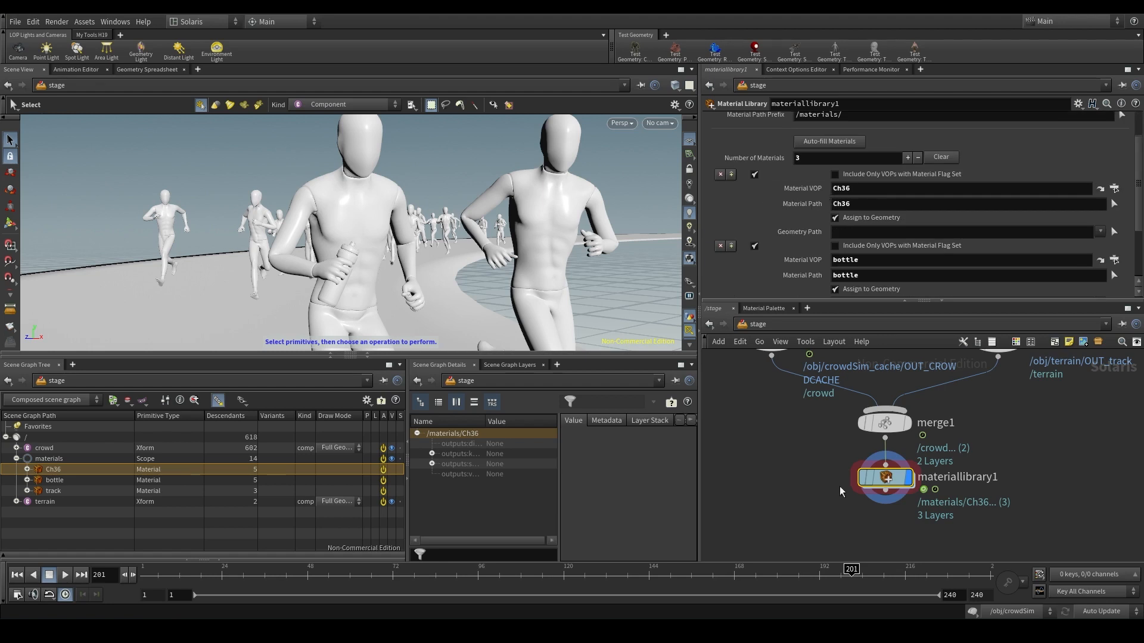
pyautogui.moveTo(884, 480)
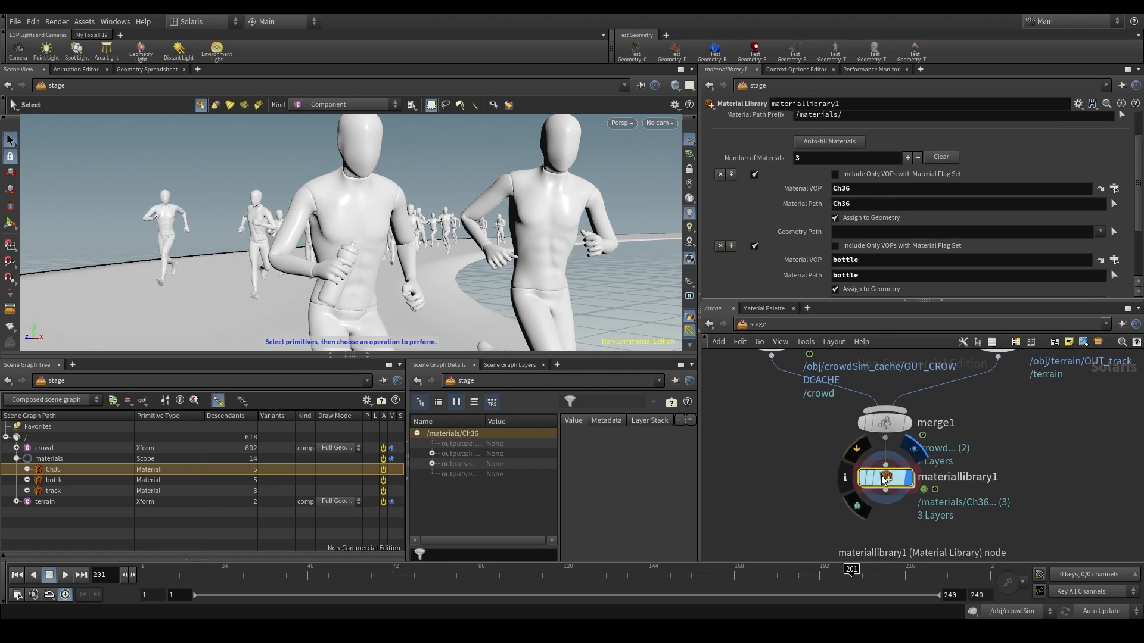
pyautogui.doubleClick(884, 478)
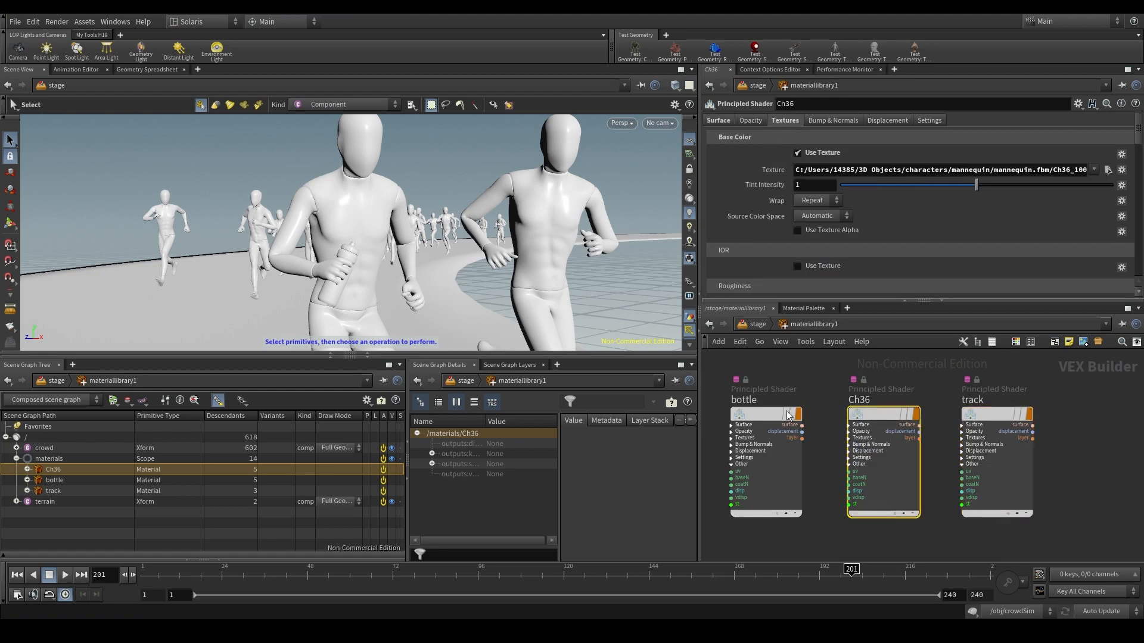
pyautogui.press('u')
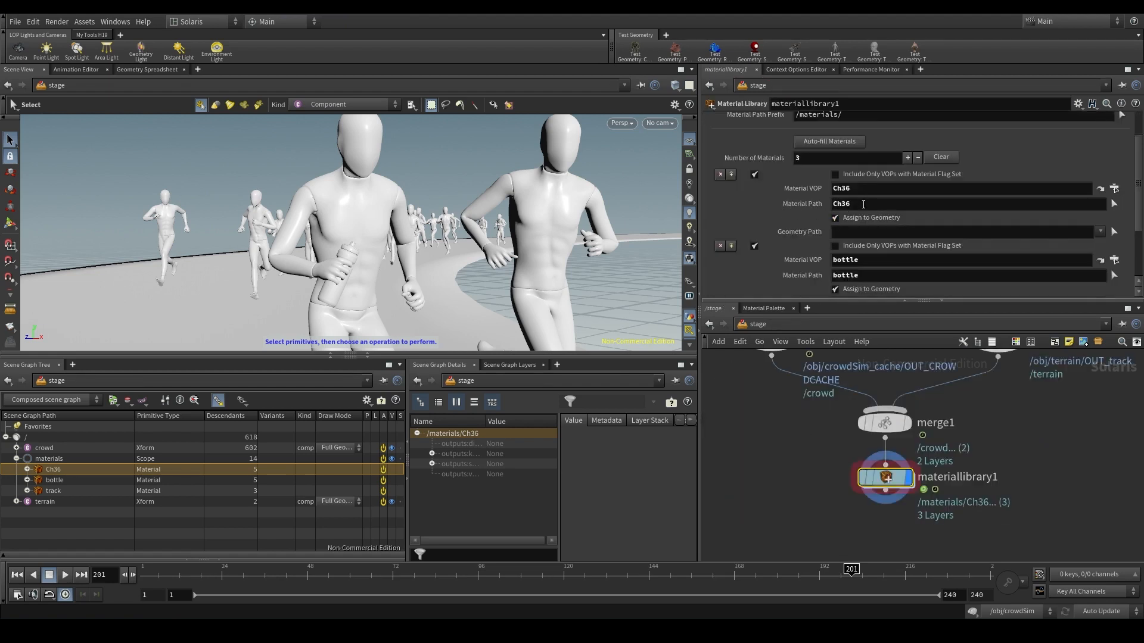
# - Change the Material Path of the Ch36 entry to Ch38 and check the name in the scene graph
pyautogui.doubleClick(841, 203)
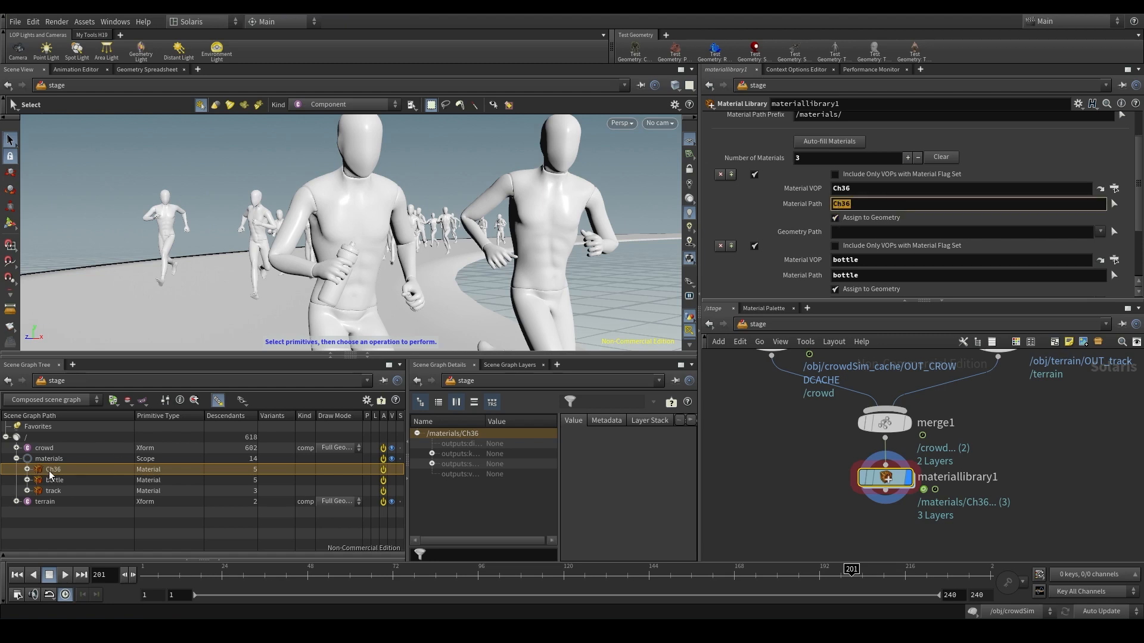
pyautogui.click(849, 203)
pyautogui.press('Return')
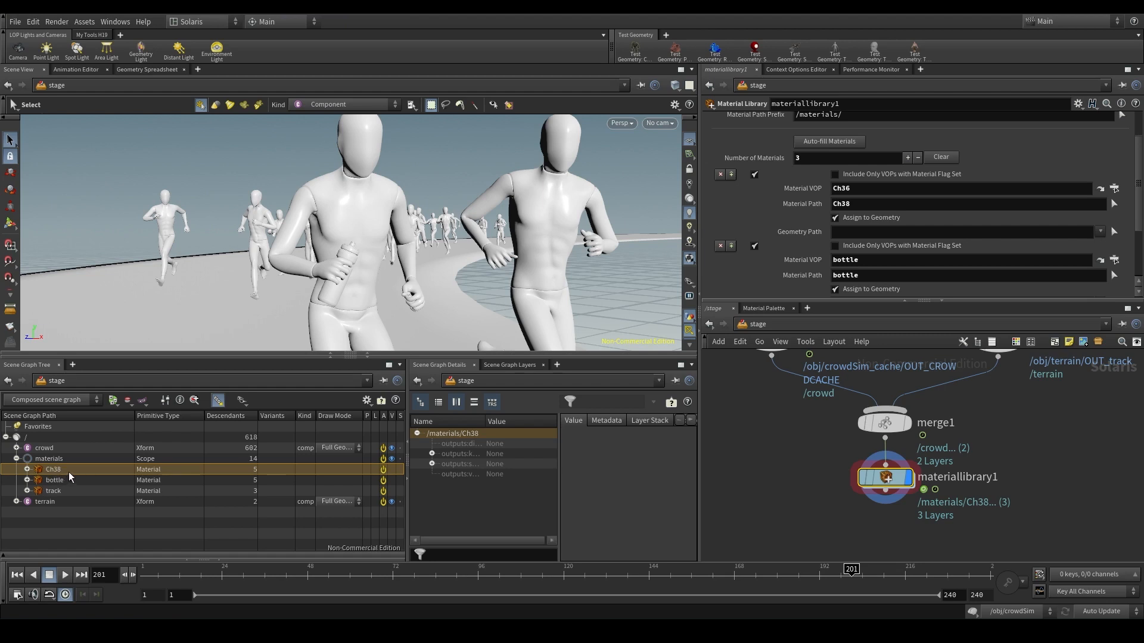
# - Set the first material entry's Material Path back to Ch36
pyautogui.click(846, 204)
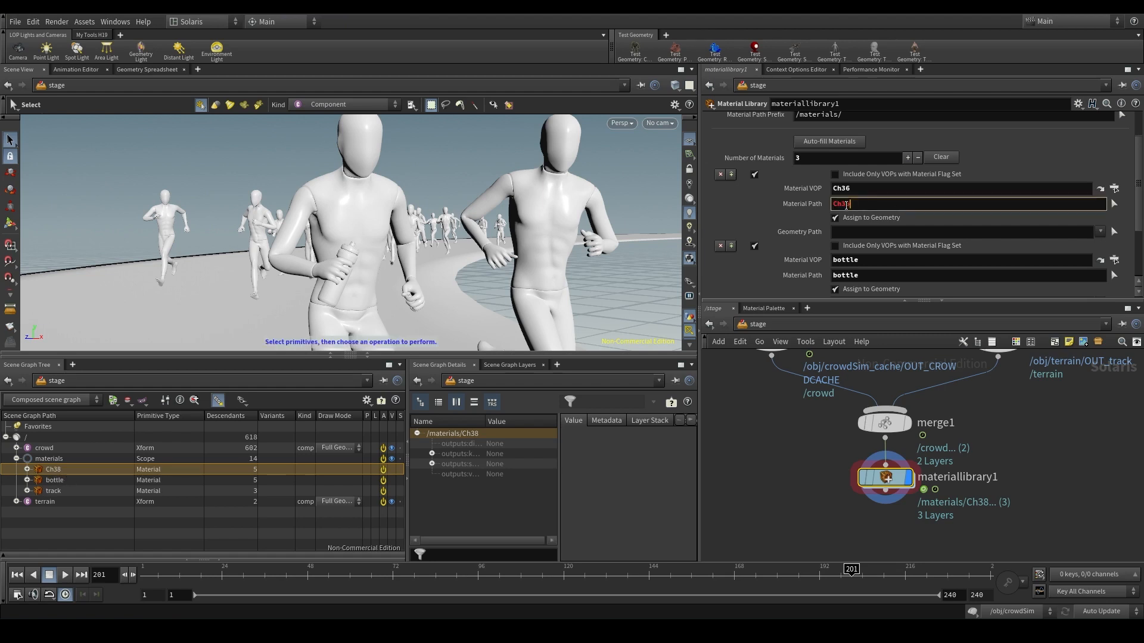
pyautogui.write('6')
pyautogui.press('Return')
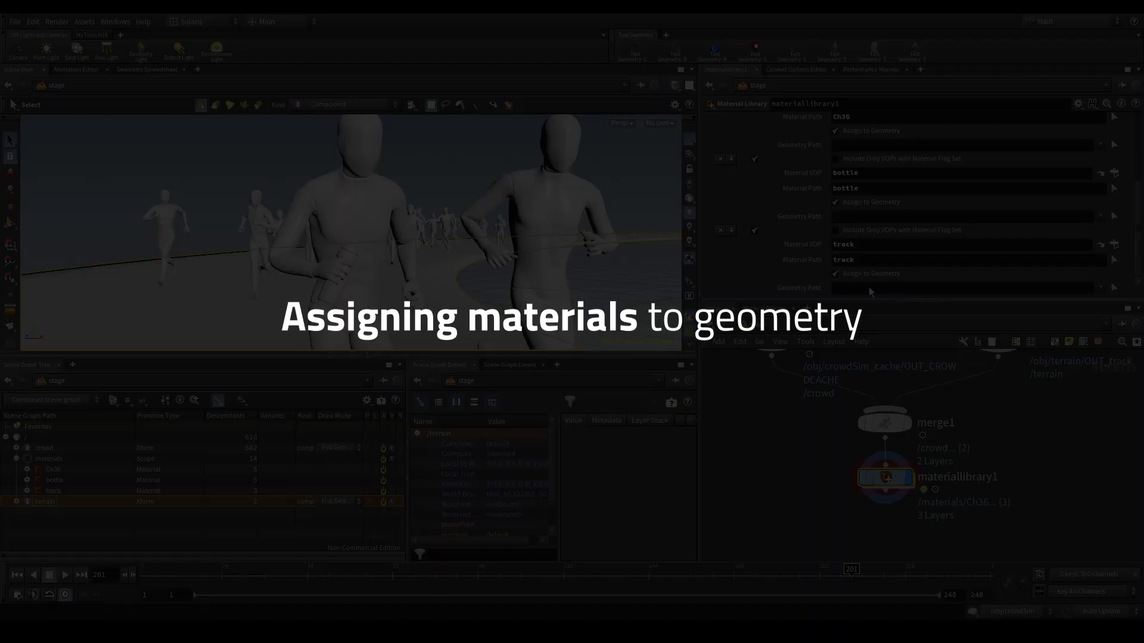
pyautogui.moveTo(869, 288); pyautogui.dragTo(868, 288)
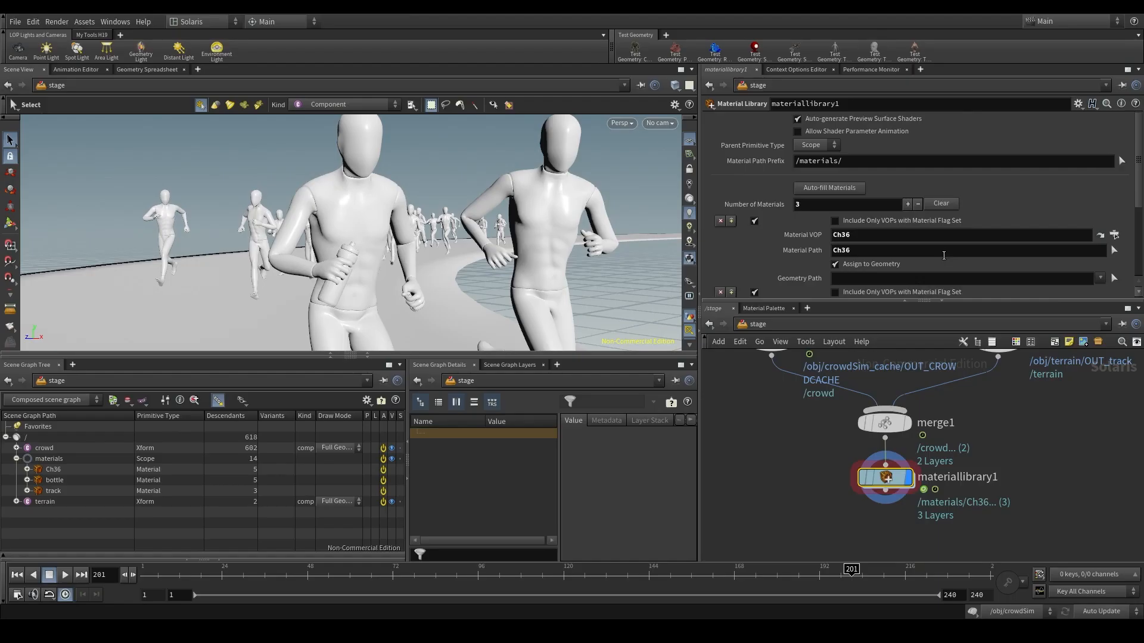
# - Assign the track material to the terrain by setting its Geometry Path to /terrain from the scene graph
pyautogui.scroll(-3, 941, 236)
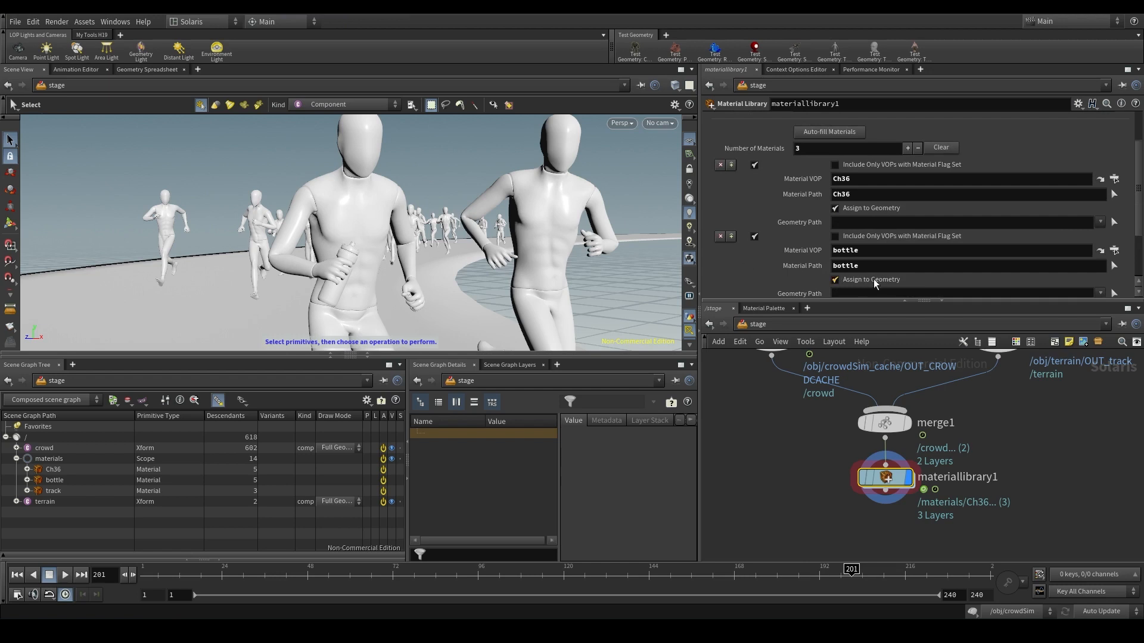
pyautogui.scroll(-3, 933, 241)
pyautogui.scroll(-1, 934, 240)
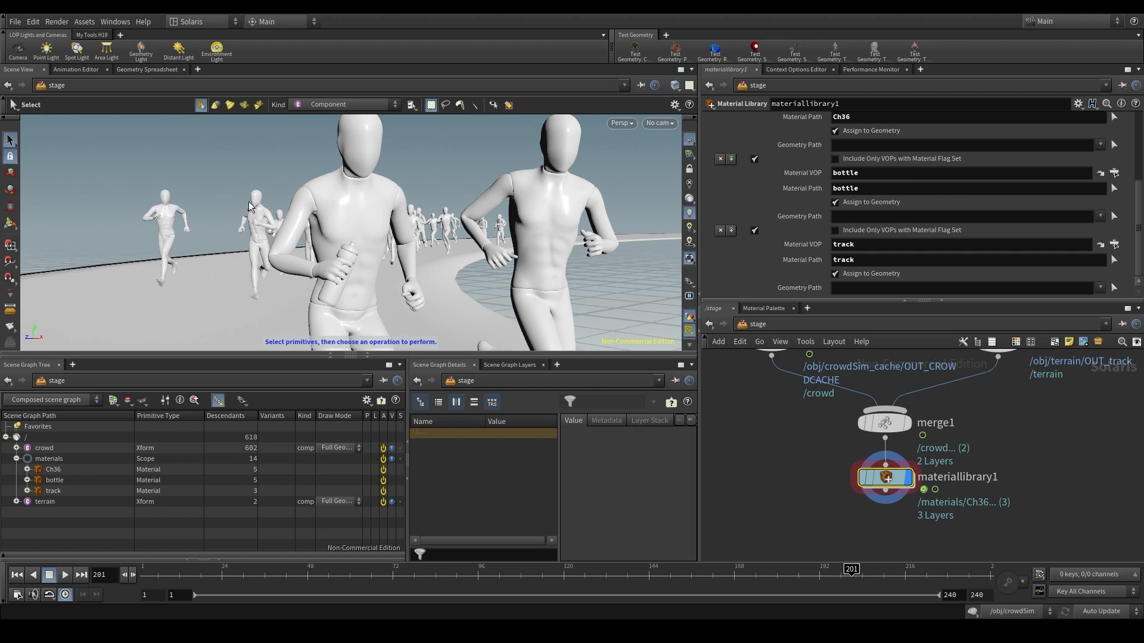
pyautogui.click(833, 244)
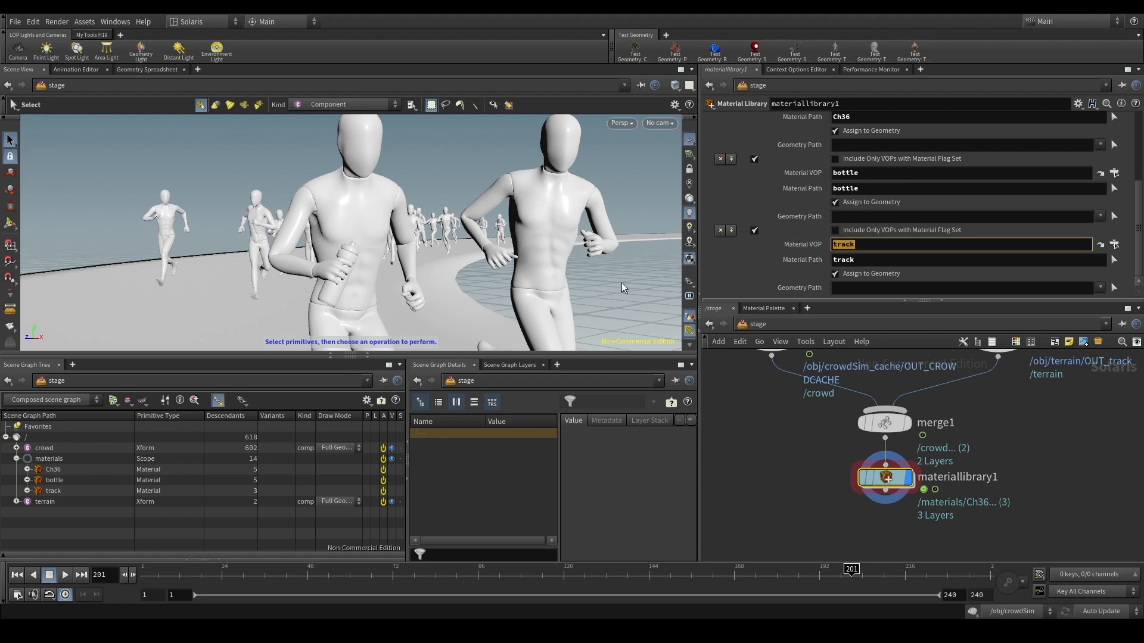
pyautogui.click(802, 276)
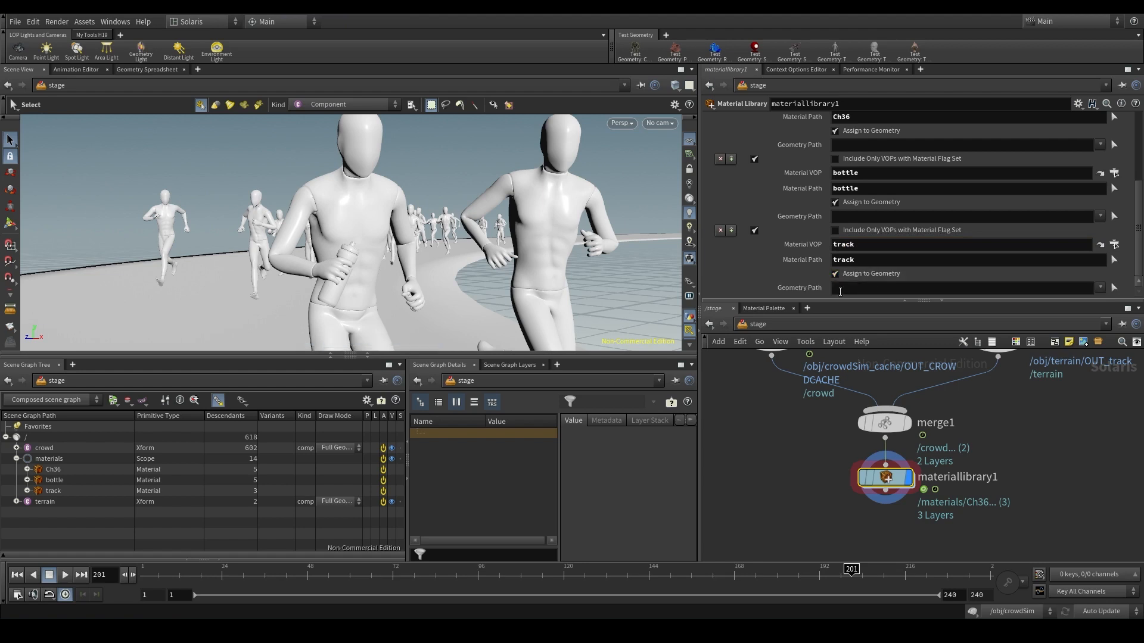
pyautogui.moveTo(785, 290)
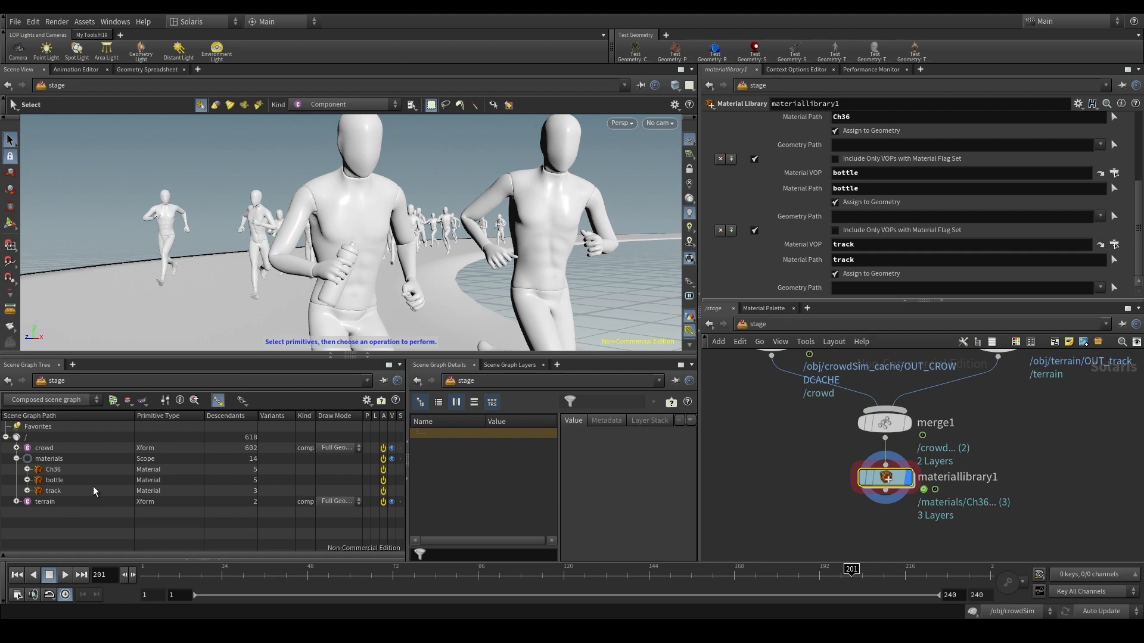
pyautogui.click(55, 505)
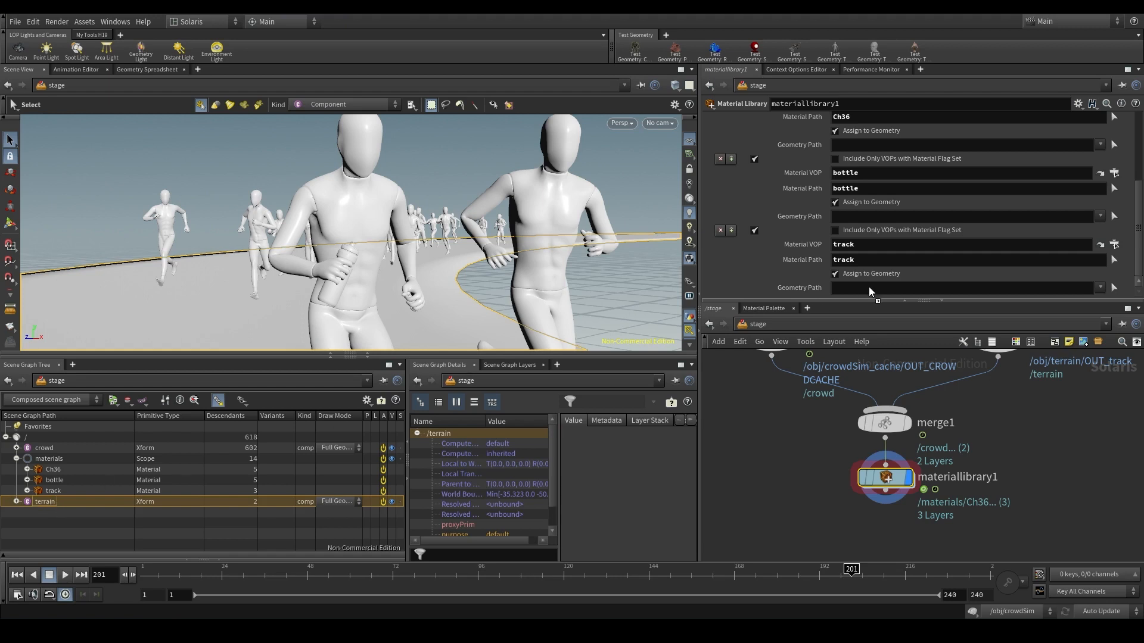
pyautogui.moveTo(872, 292); pyautogui.dragTo(870, 293)
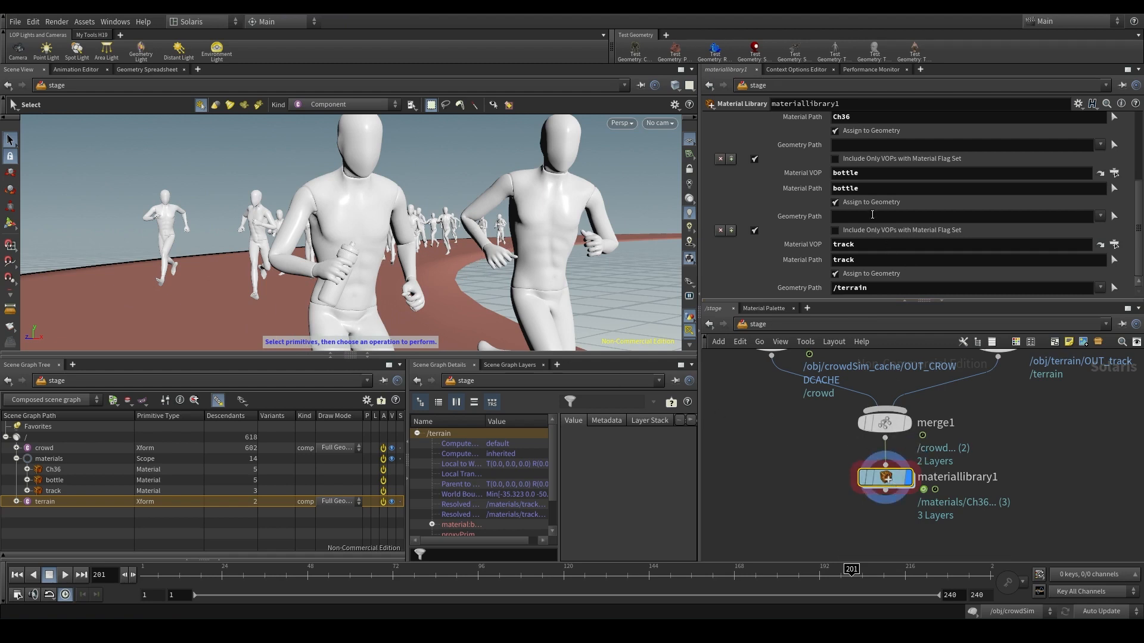
# - Assign the Ch36 material to the crowd by setting its Geometry Path to /crowd from the scene graph
pyautogui.scroll(4, 871, 208)
pyautogui.scroll(-1, 915, 202)
pyautogui.scroll(1, 897, 193)
pyautogui.moveTo(871, 180); pyautogui.dragTo(810, 182)
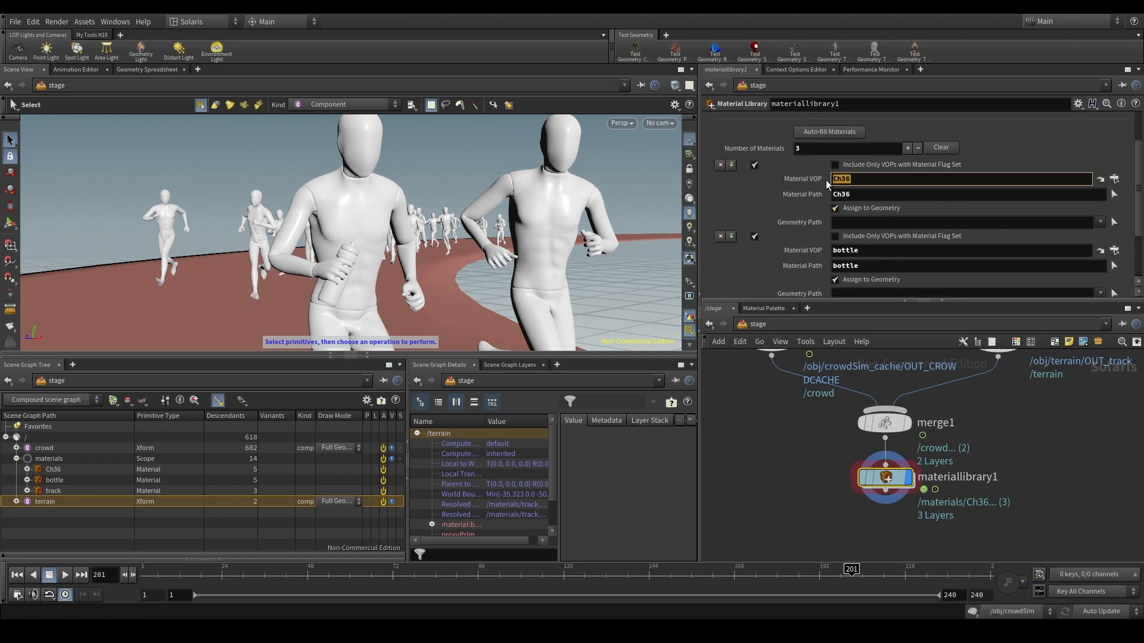
pyautogui.moveTo(44, 448); pyautogui.dragTo(881, 229)
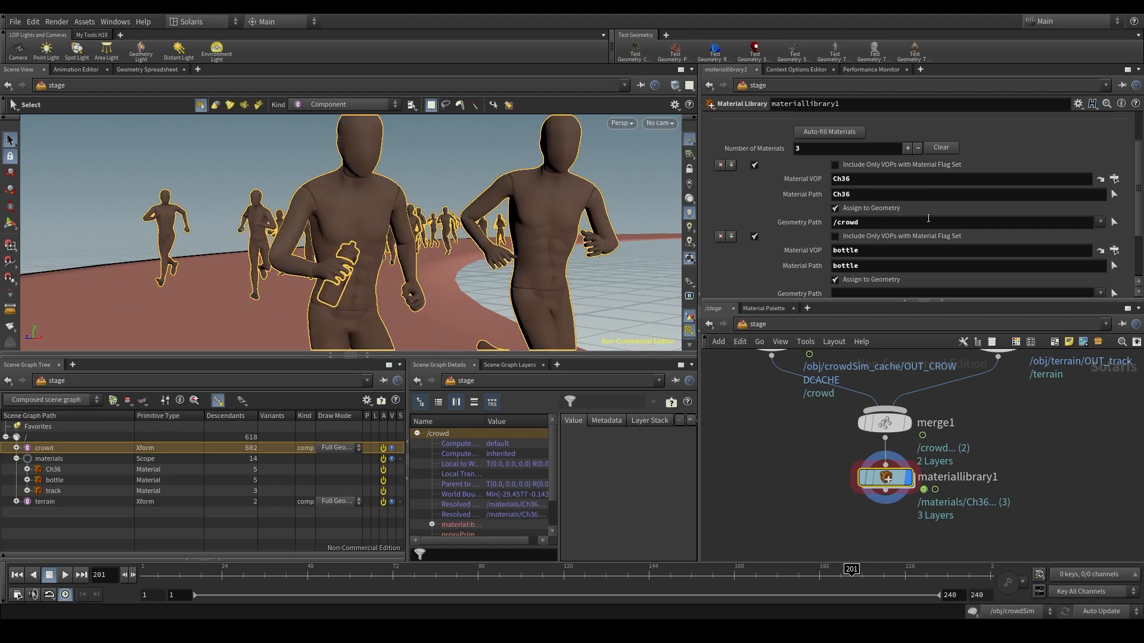
# - Deselect the crowd and inspect the material on the front runner and the bottle in the viewport
pyautogui.click(80, 447)
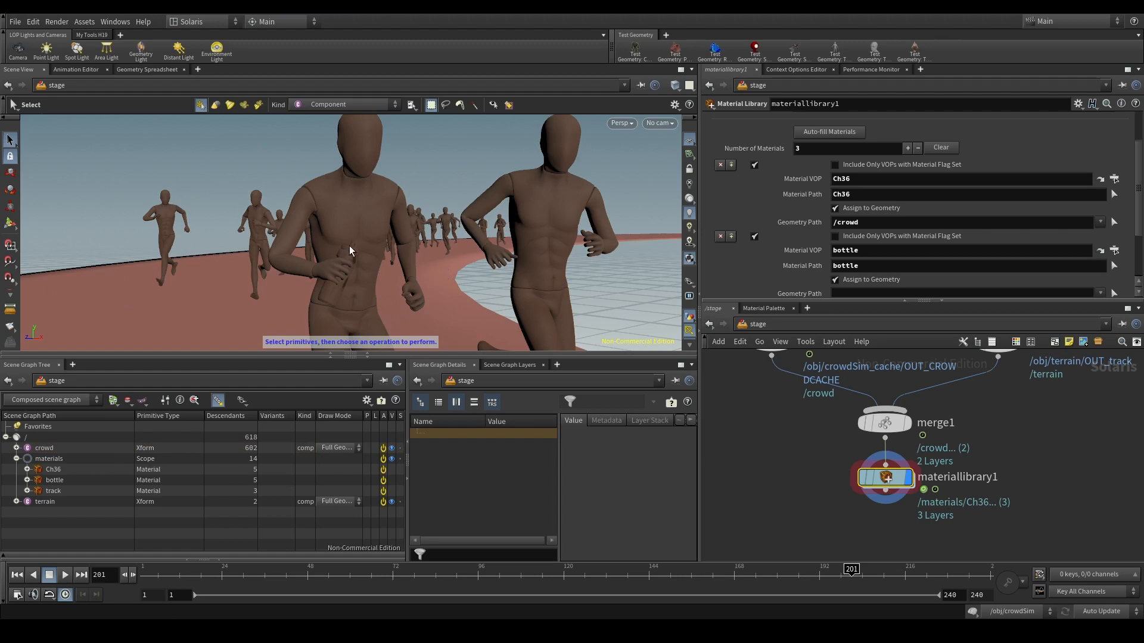
pyautogui.press('Escape')
pyautogui.moveTo(354, 247); pyautogui.dragTo(418, 202, button='middle')
pyautogui.moveTo(408, 242); pyautogui.dragTo(411, 202, button='right')
pyautogui.moveTo(411, 202); pyautogui.dragTo(347, 253, button='middle')
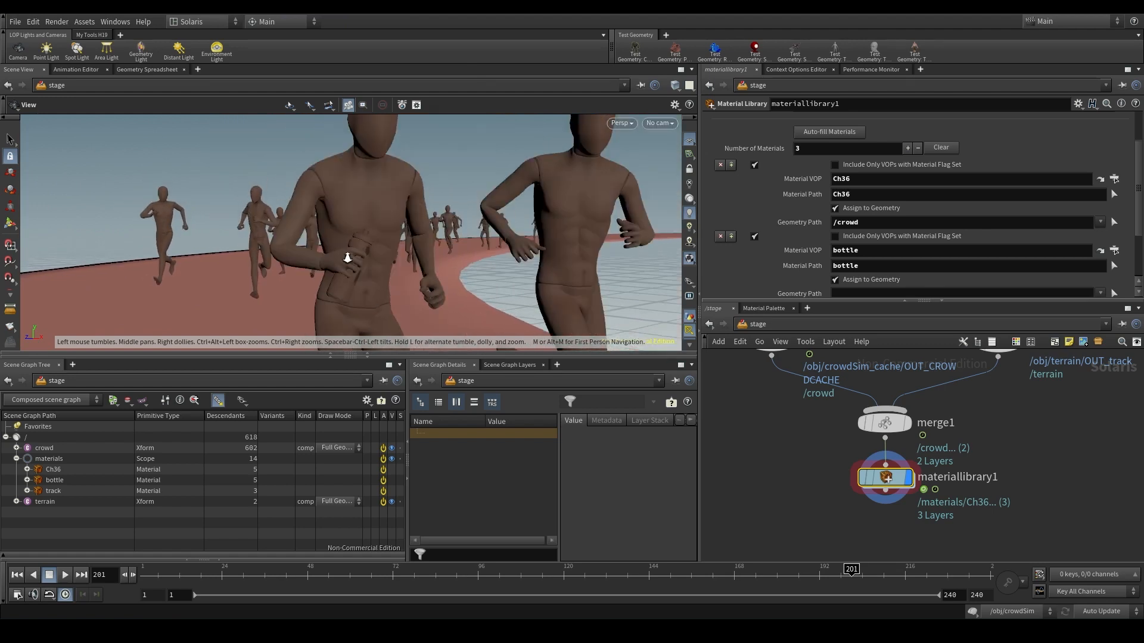
pyautogui.moveTo(348, 253)
pyautogui.mouseDown(button='right')
pyautogui.moveTo(354, 221)
pyautogui.moveTo(342, 267)
pyautogui.mouseUp(button='right')
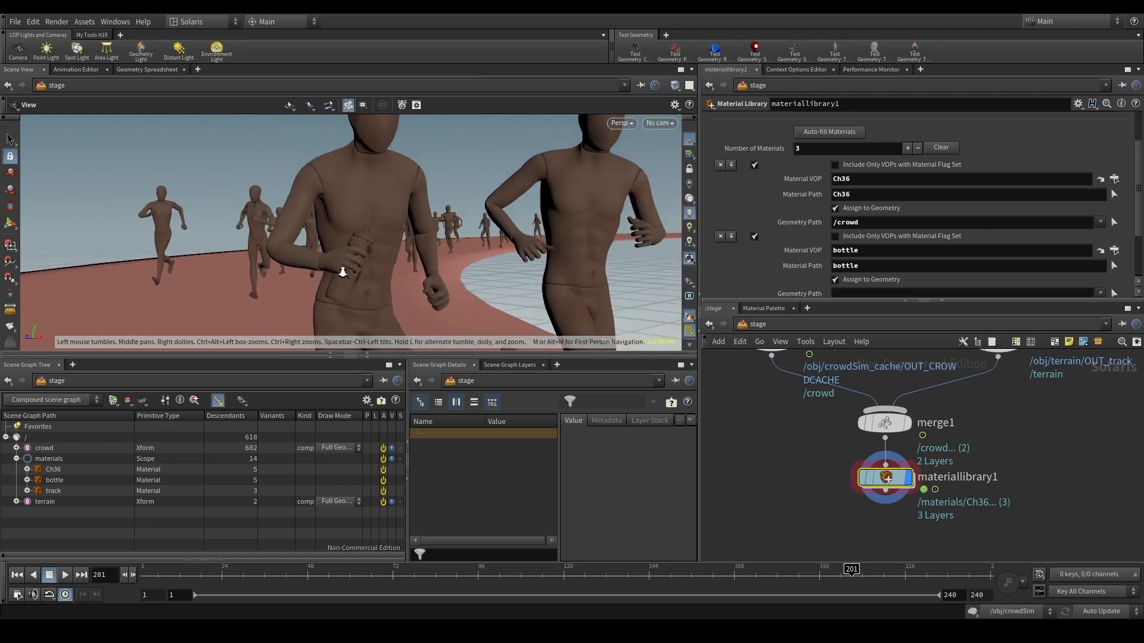
pyautogui.moveTo(342, 267); pyautogui.dragTo(344, 277, button='middle')
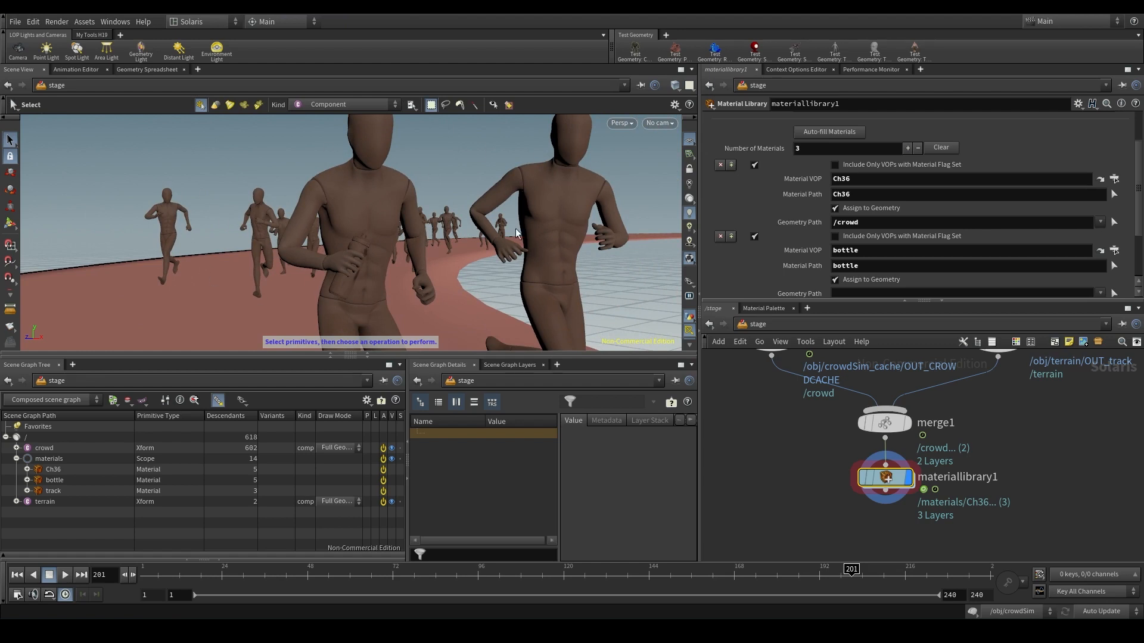
# - Expand the crowd in the scene graph and select mannequin_1 to inspect the runner holding the bottle
pyautogui.click(55, 450)
pyautogui.click(17, 448)
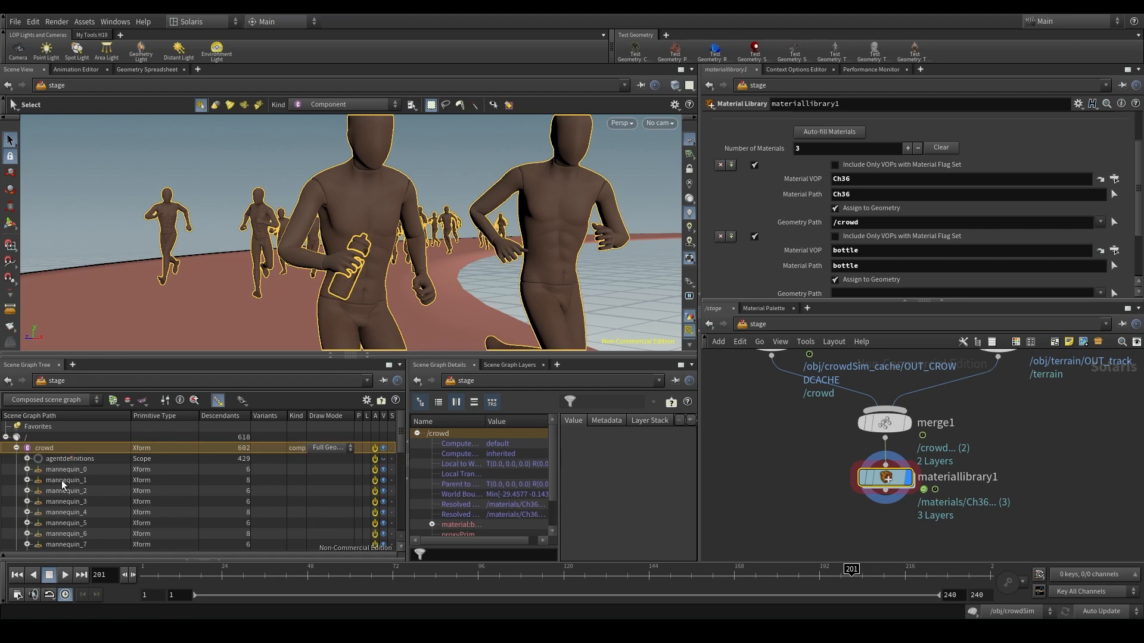
pyautogui.click(90, 481)
pyautogui.press('Escape')
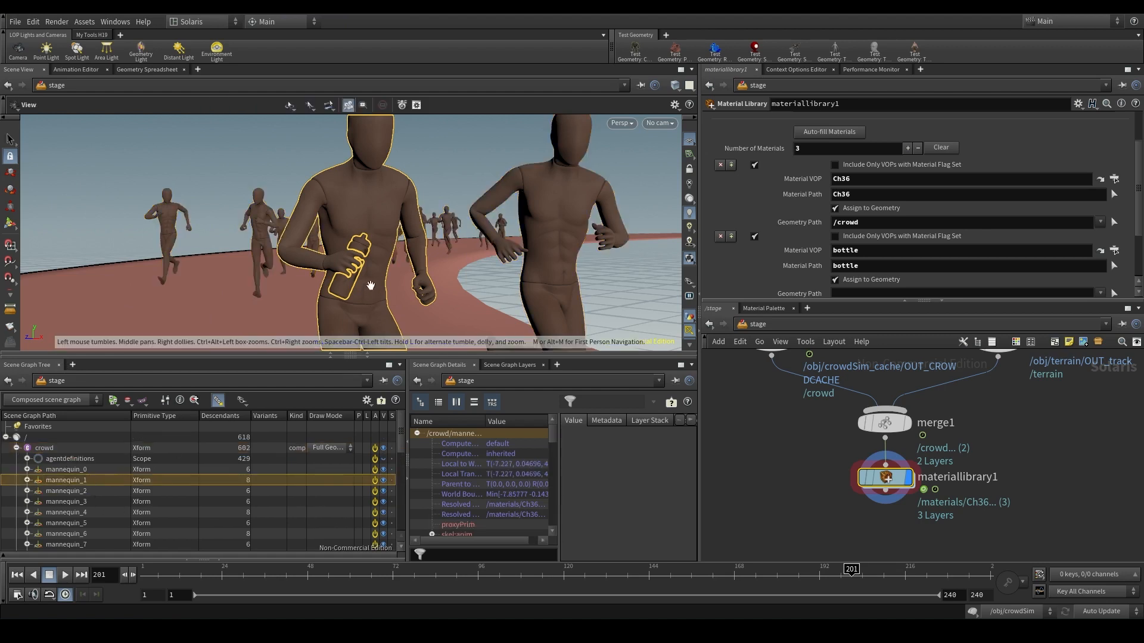
pyautogui.moveTo(369, 283); pyautogui.dragTo(353, 304)
pyautogui.press('s')
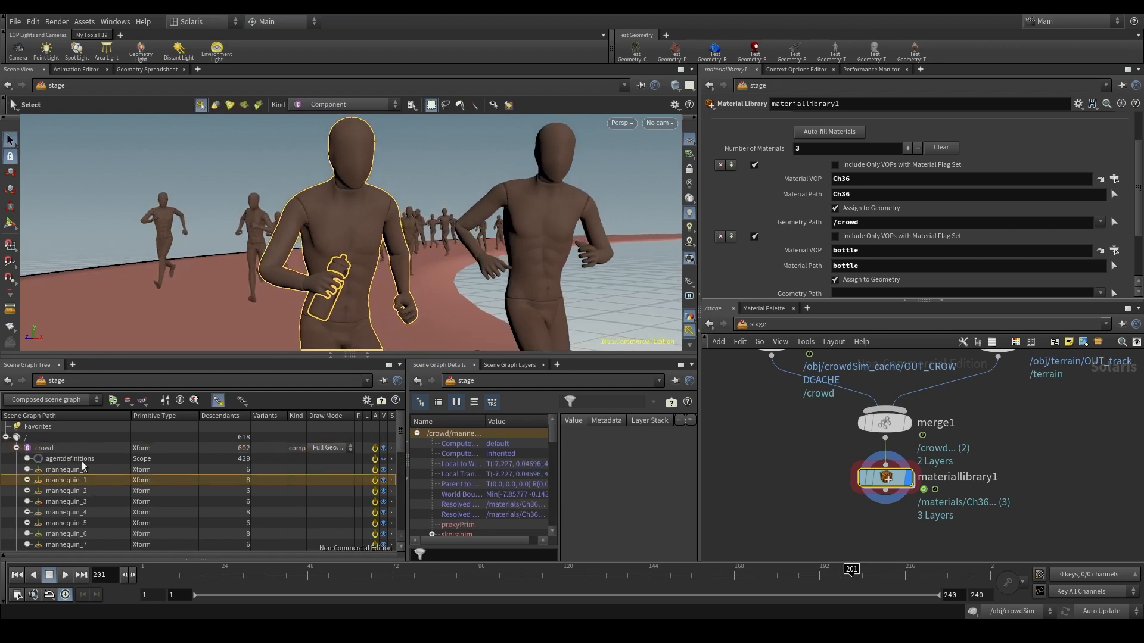
# - Try assigning the Ch36 material to one runner's body by setting its Geometry Path to /crowd/mannequin_1/geometry/default_Ch36
pyautogui.click(27, 480)
pyautogui.click(65, 503)
pyautogui.click(38, 501)
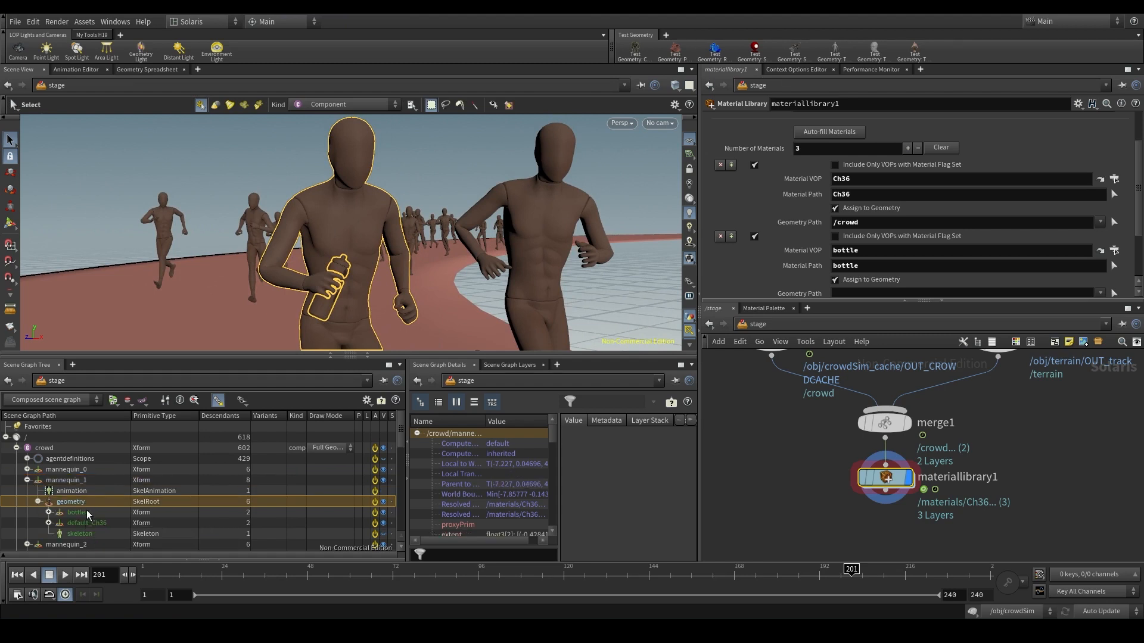
pyautogui.click(95, 511)
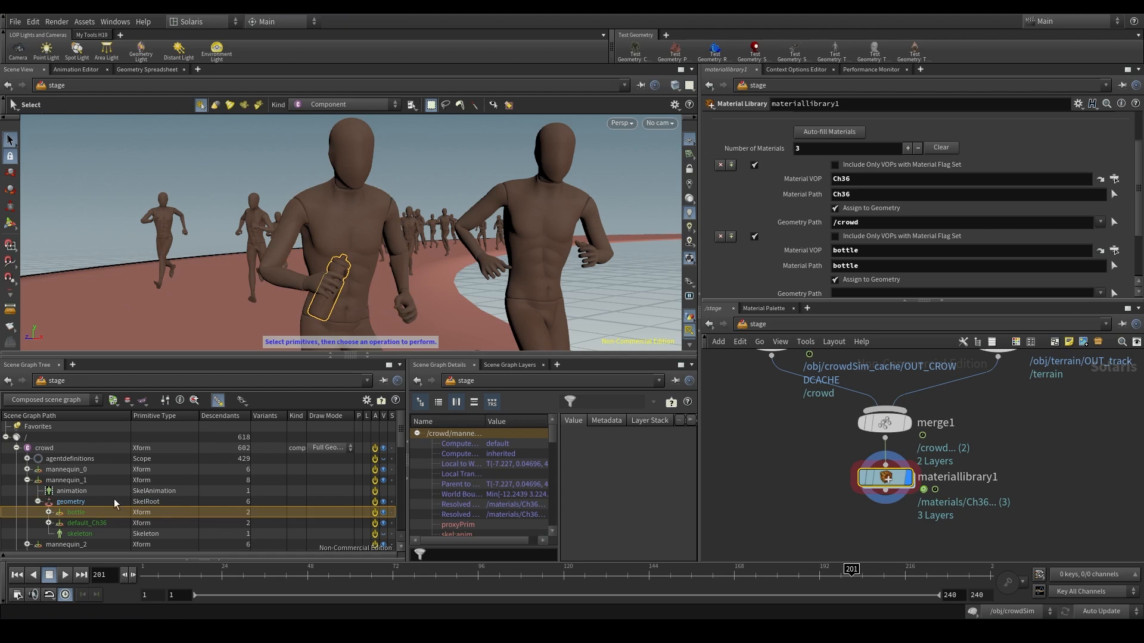
pyautogui.click(90, 523)
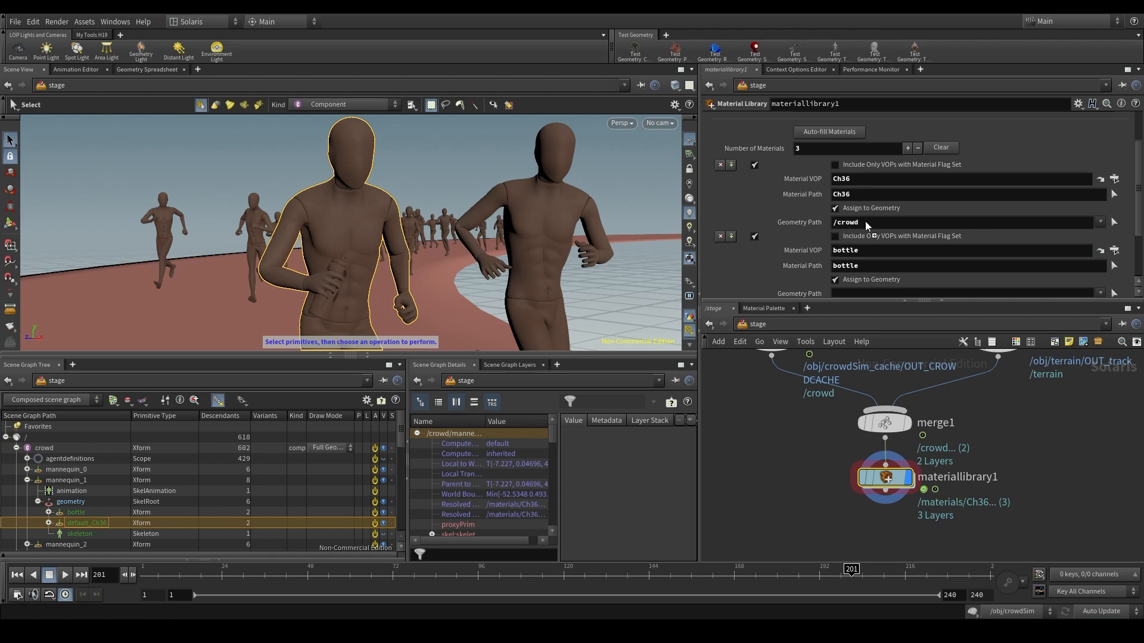
pyautogui.moveTo(873, 225); pyautogui.dragTo(873, 224)
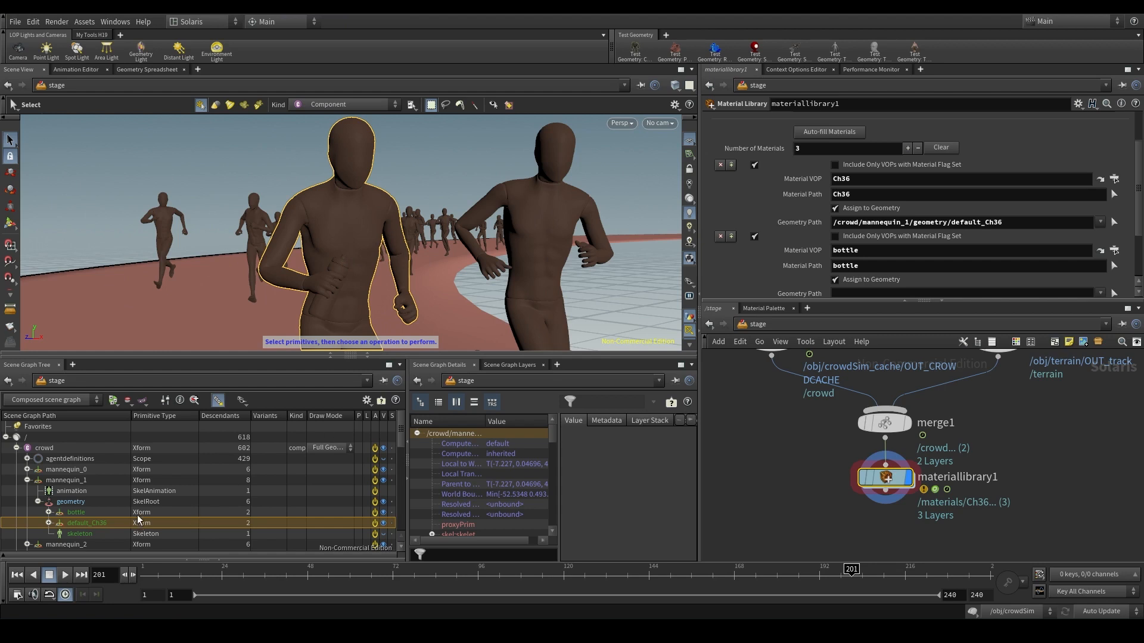
# - Bypass and re-enable the materiallibrary1 node to compare the viewport with and without the material assignments
pyautogui.moveTo(862, 481)
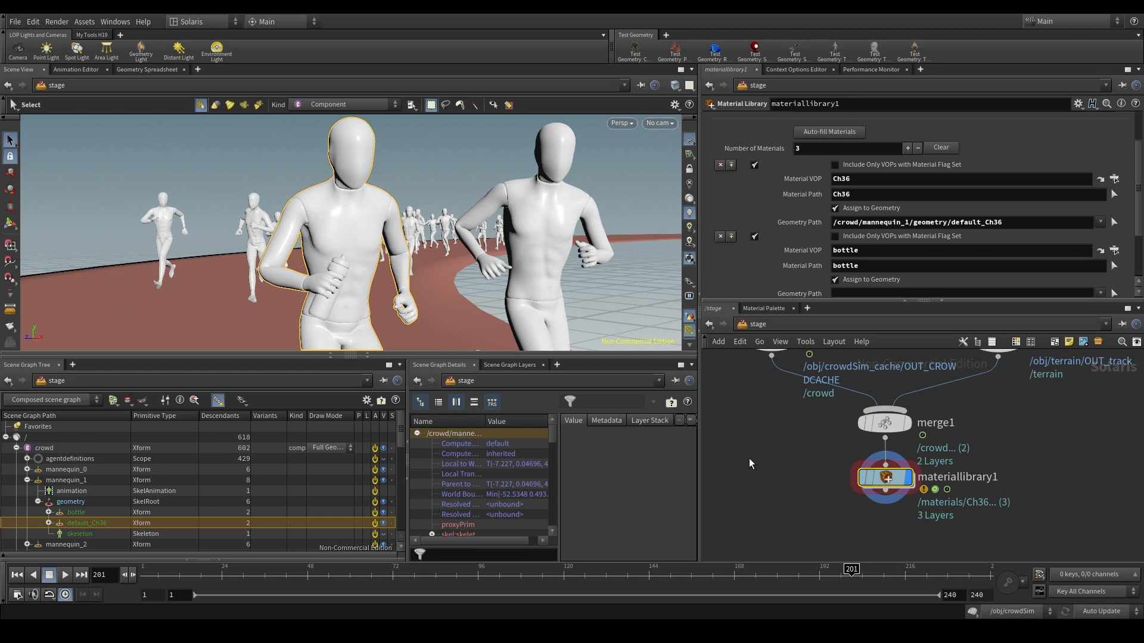
pyautogui.click(860, 480)
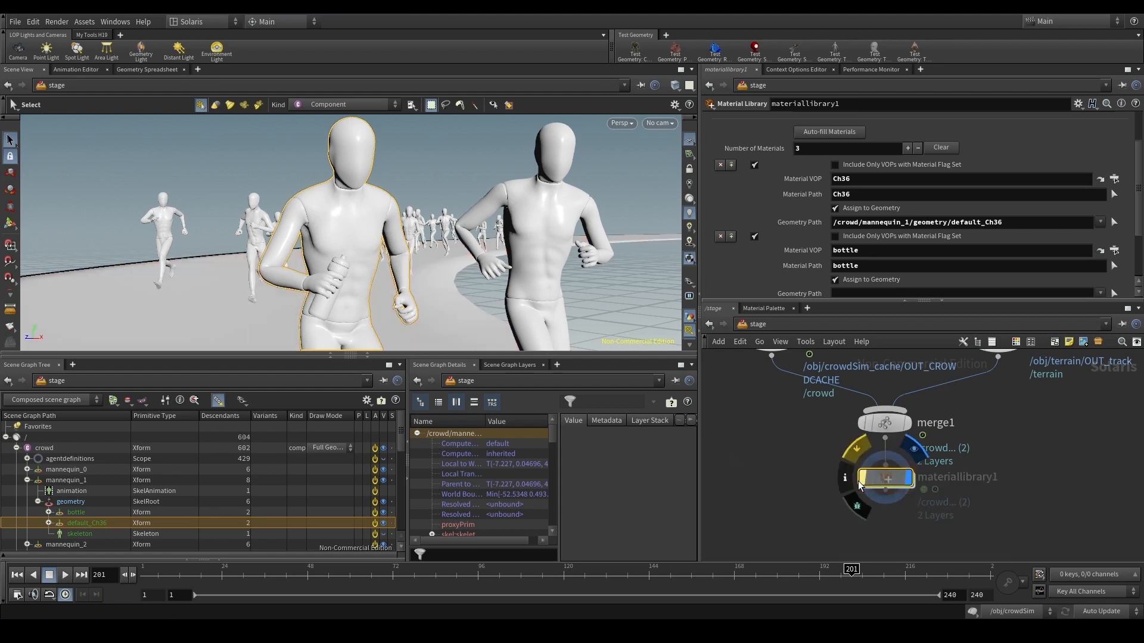
pyautogui.click(861, 481)
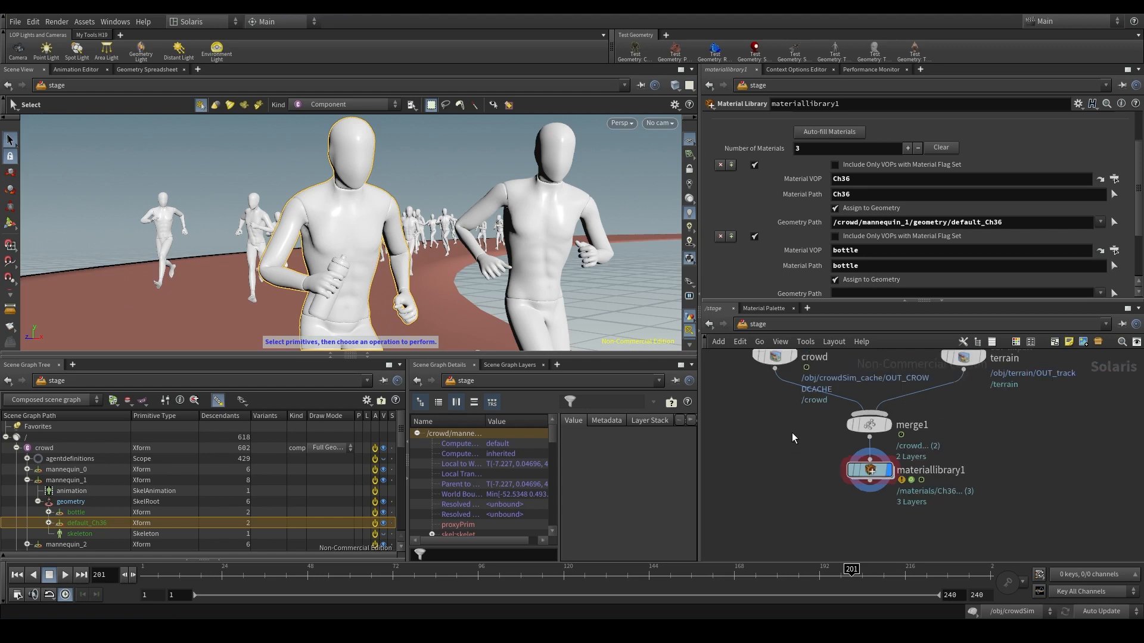
# - Enable the Agents setting in the crowd import's Primitive Definition with Create Instanced SkelRoots chosen
pyautogui.click(804, 402)
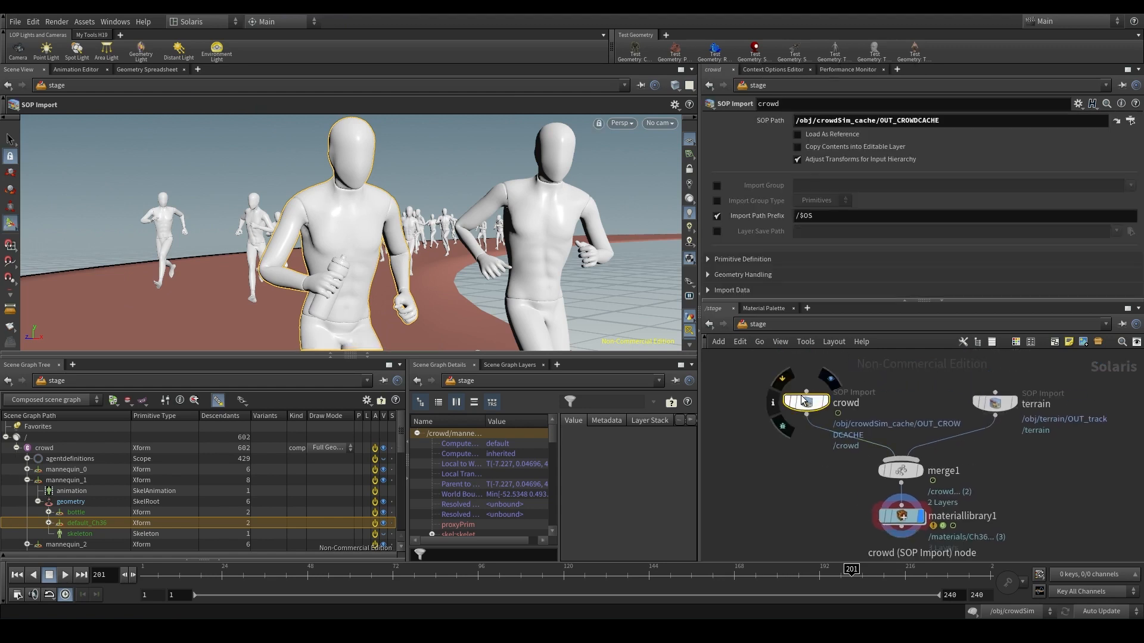
pyautogui.scroll(3, 803, 400)
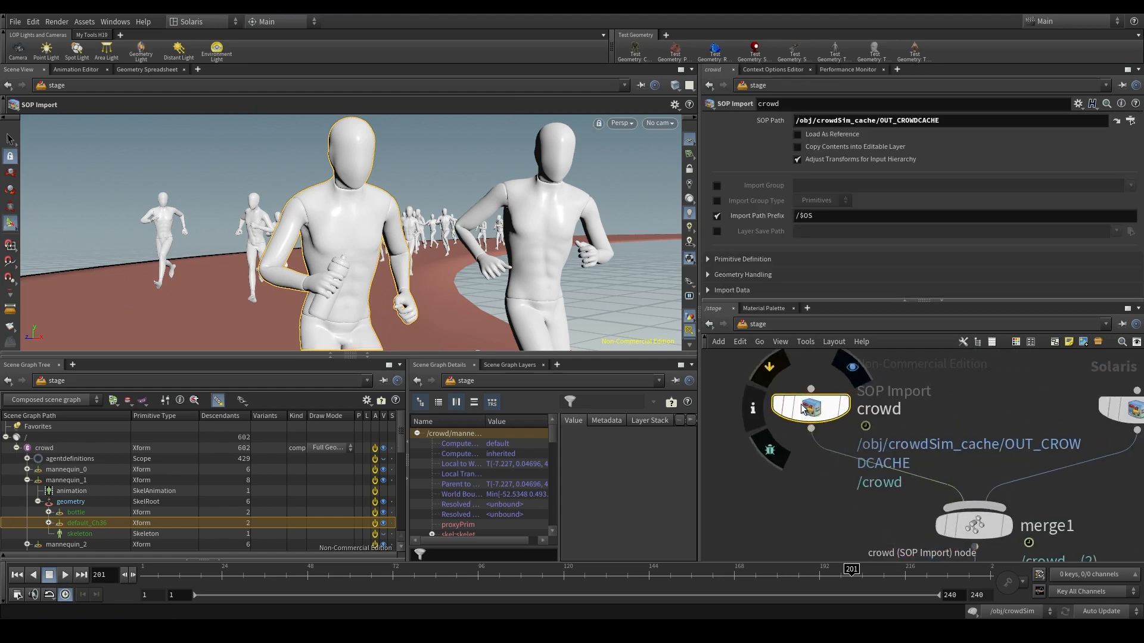
pyautogui.click(753, 259)
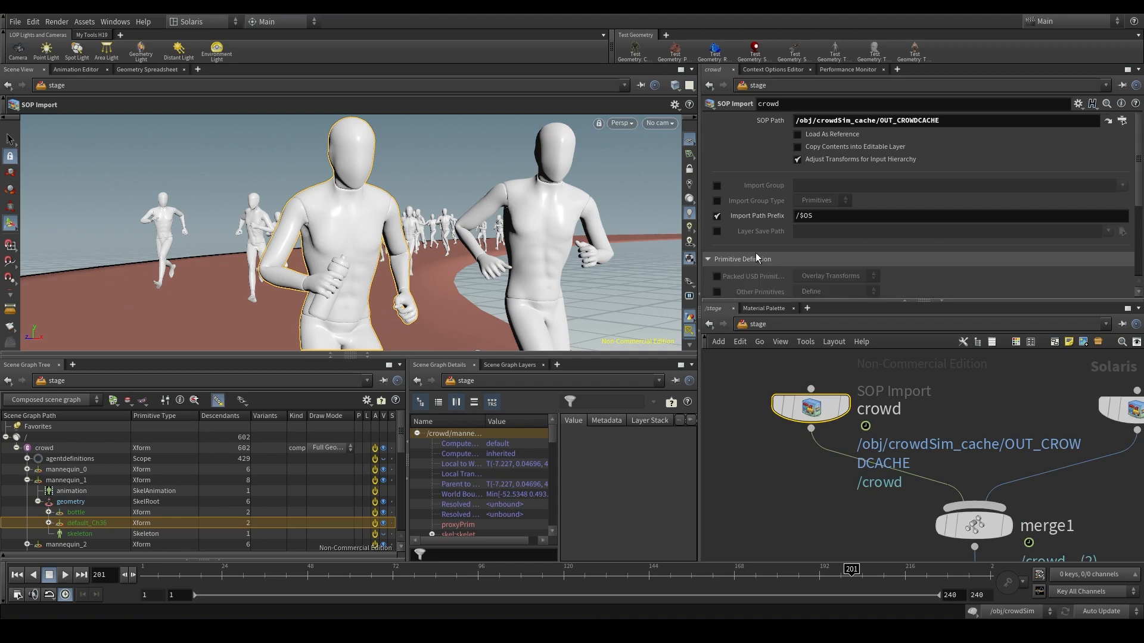
pyautogui.scroll(-3, 763, 238)
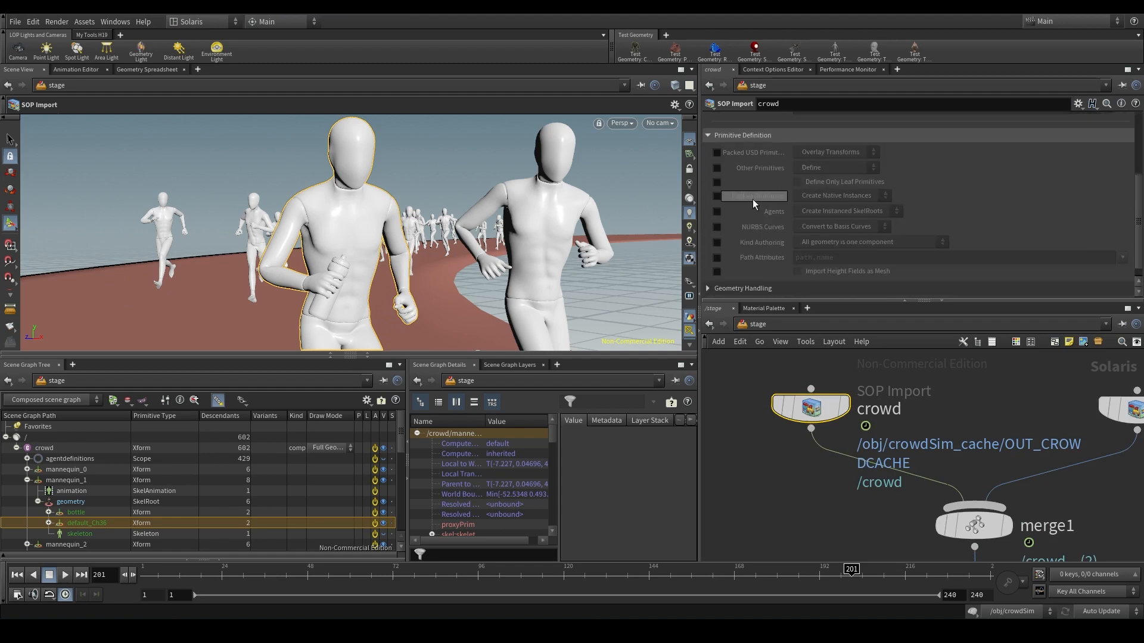
pyautogui.moveTo(756, 210)
pyautogui.click(718, 213)
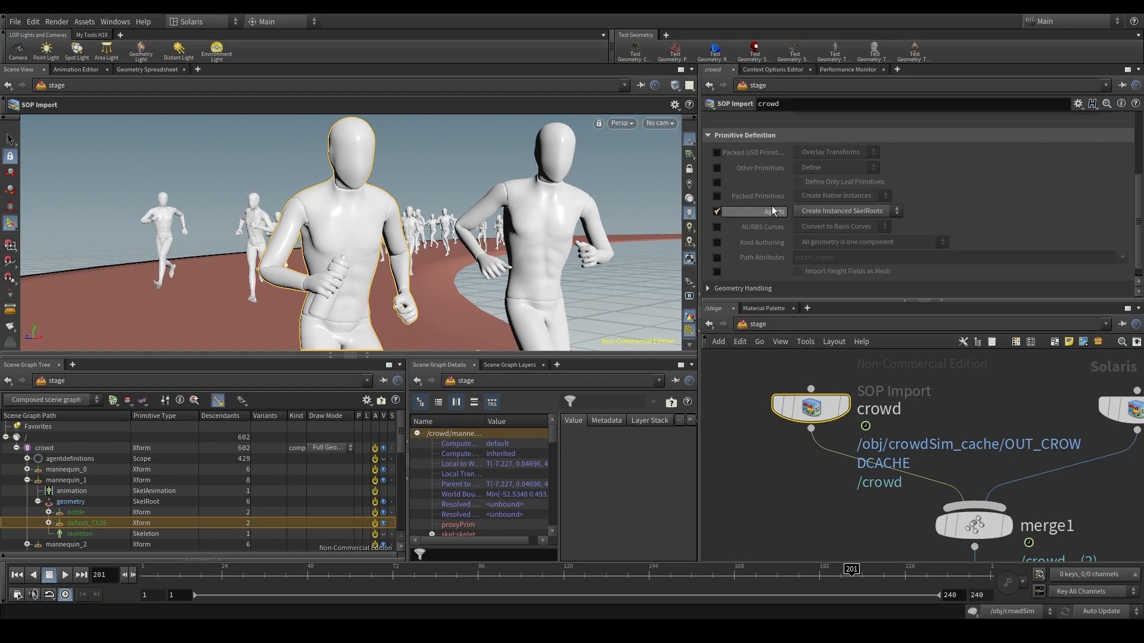
pyautogui.click(825, 210)
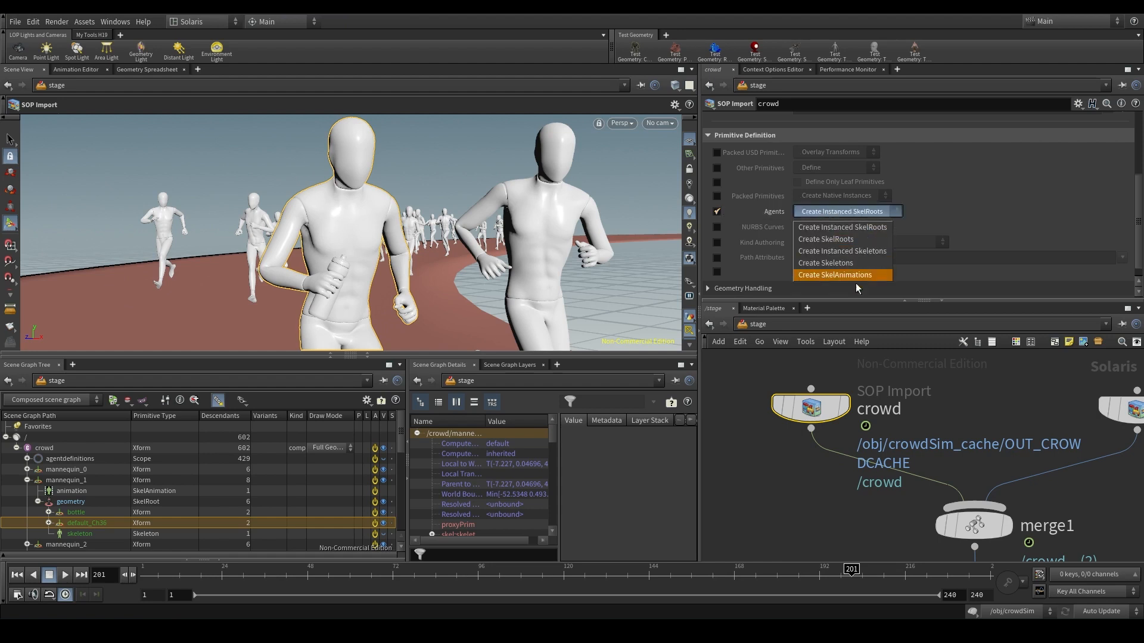
pyautogui.click(866, 228)
# - Examine how agentdefinitions and the individual mannequin primitives are organised under the crowd in the scene graph
pyautogui.click(69, 459)
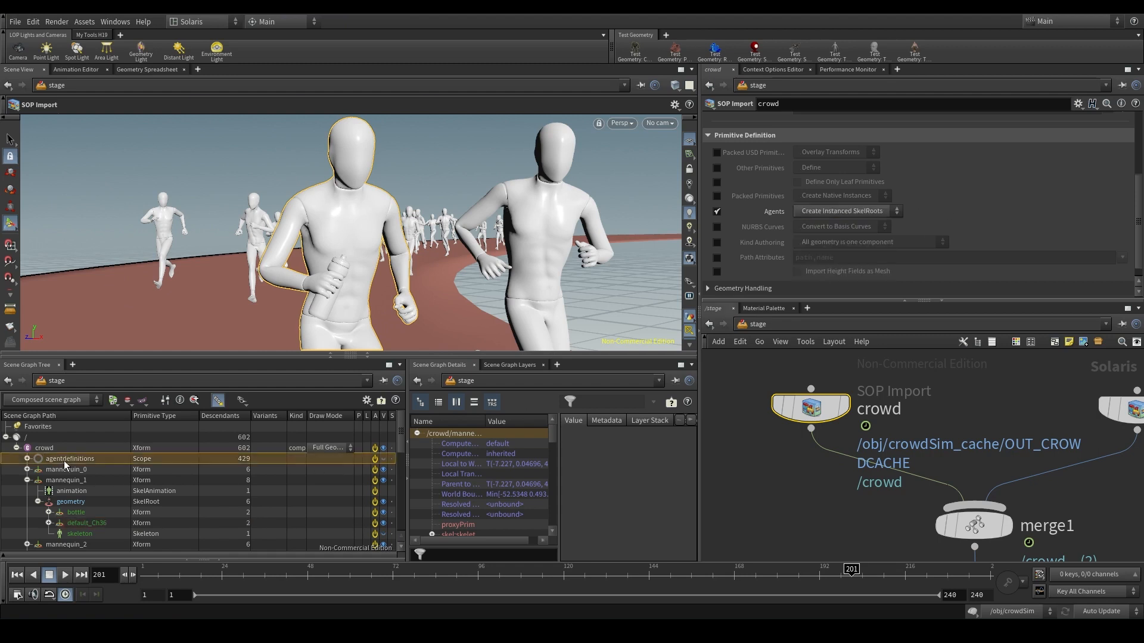
pyautogui.click(26, 480)
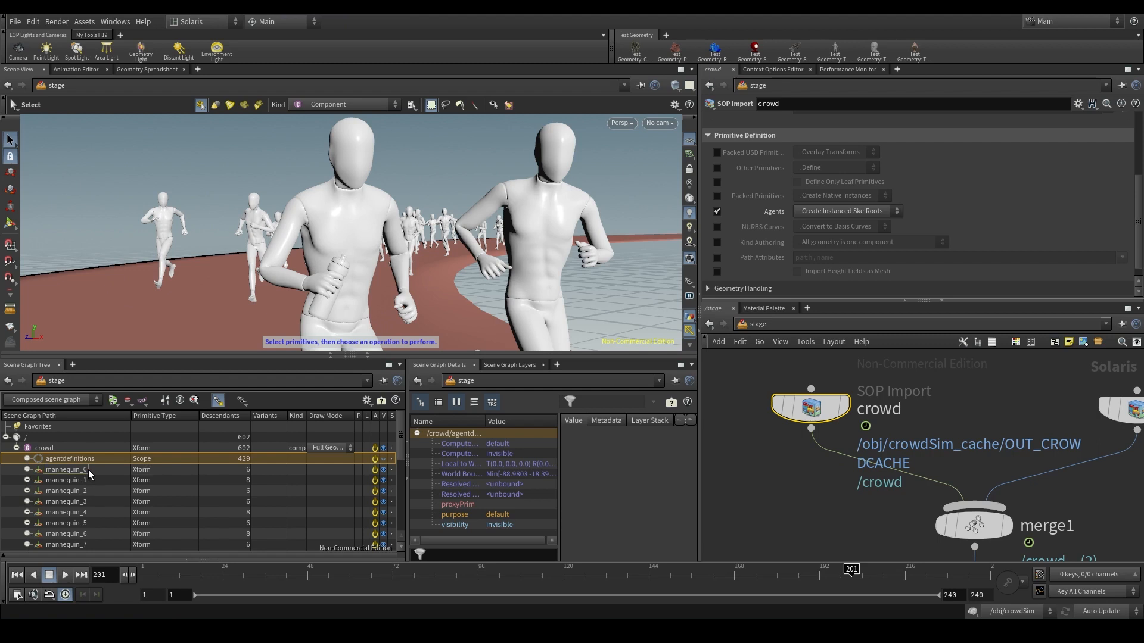
pyautogui.click(88, 470)
pyautogui.scroll(-6, 91, 477)
pyautogui.scroll(6, 91, 512)
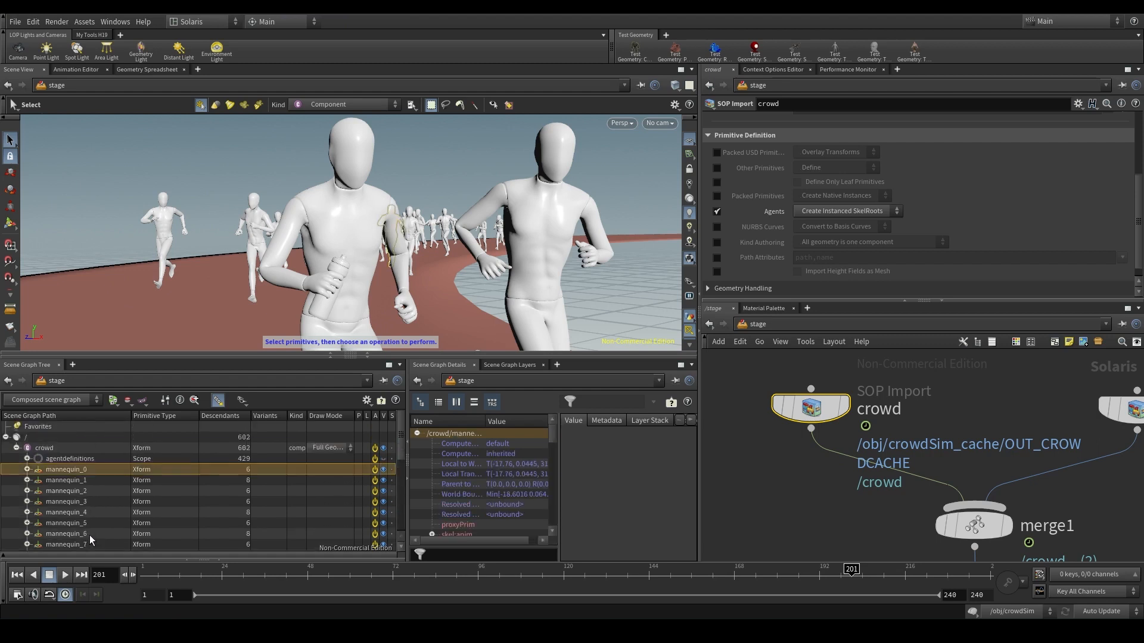
pyautogui.click(114, 460)
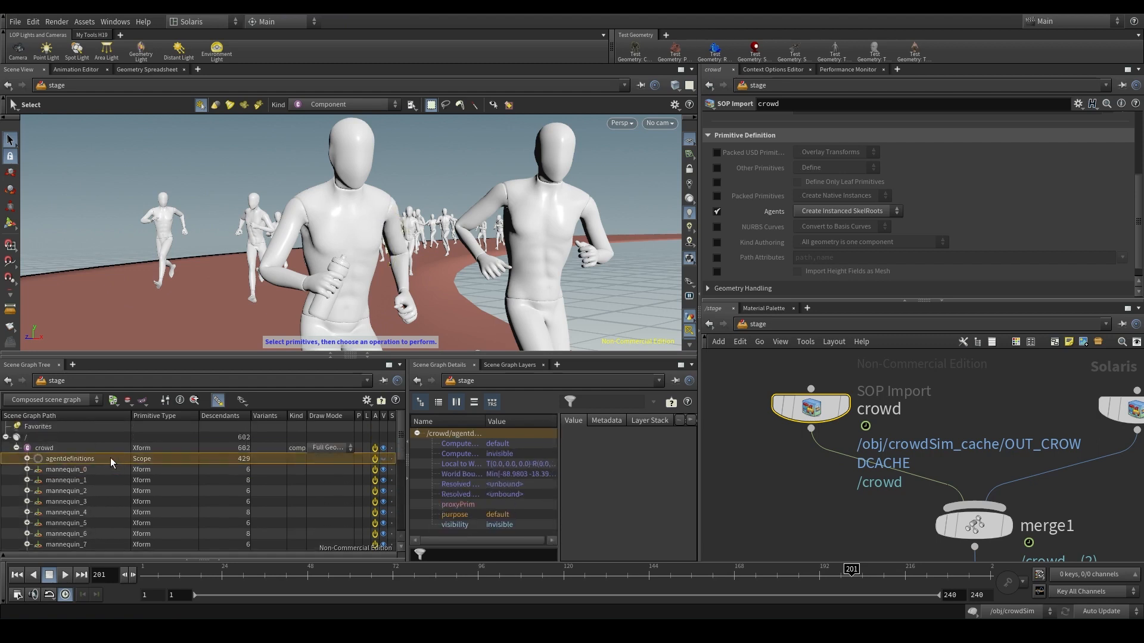
pyautogui.click(102, 470)
pyautogui.click(105, 479)
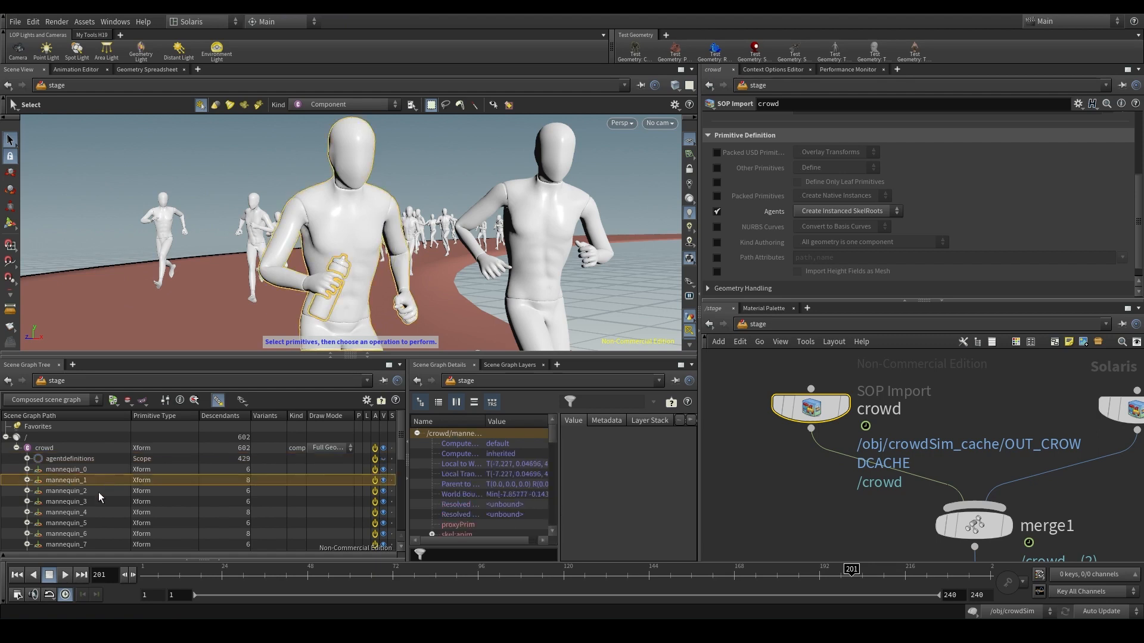
pyautogui.click(98, 491)
pyautogui.click(94, 501)
pyautogui.click(93, 510)
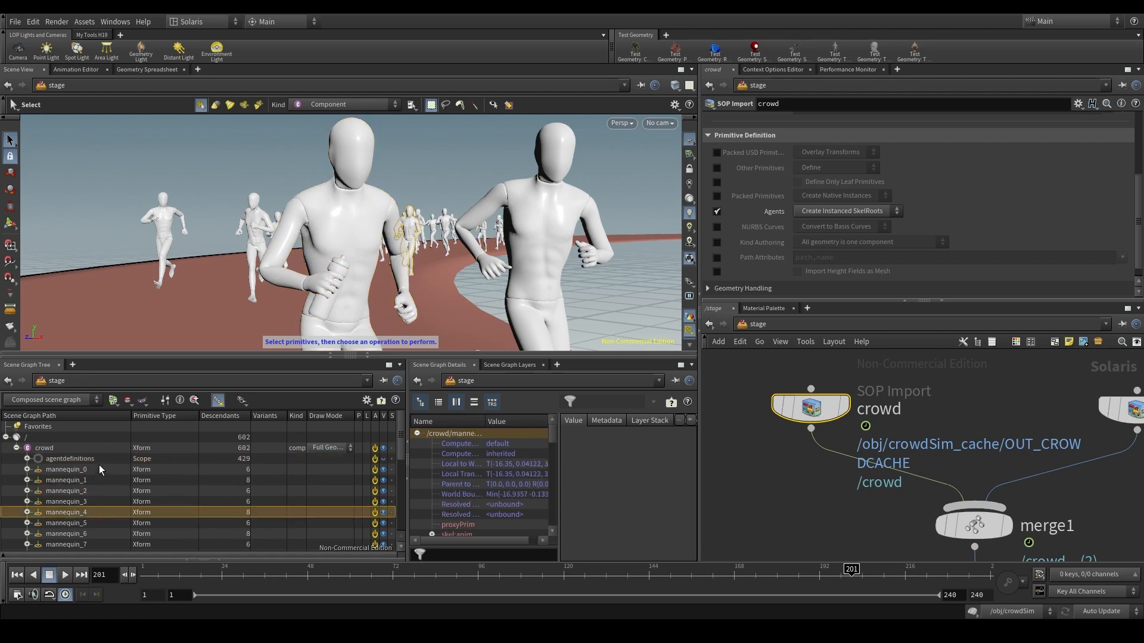
pyautogui.click(102, 459)
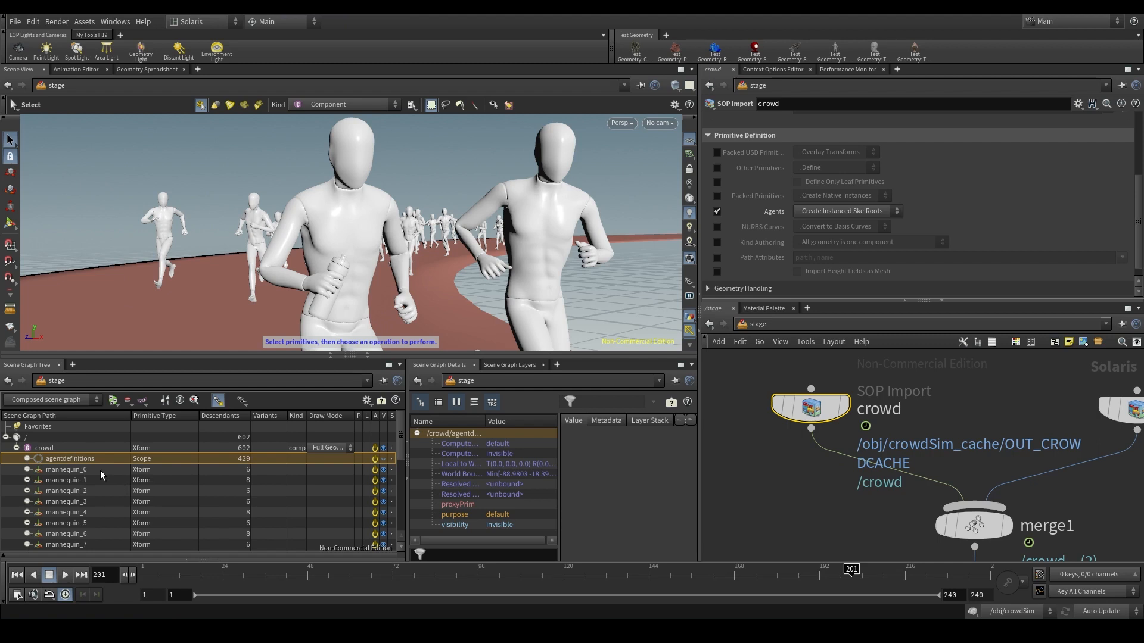
# - Expand mannequin_1 in the scene graph and inspect its instanced geometry and default_Ch36 shape
pyautogui.click(100, 470)
pyautogui.click(36, 480)
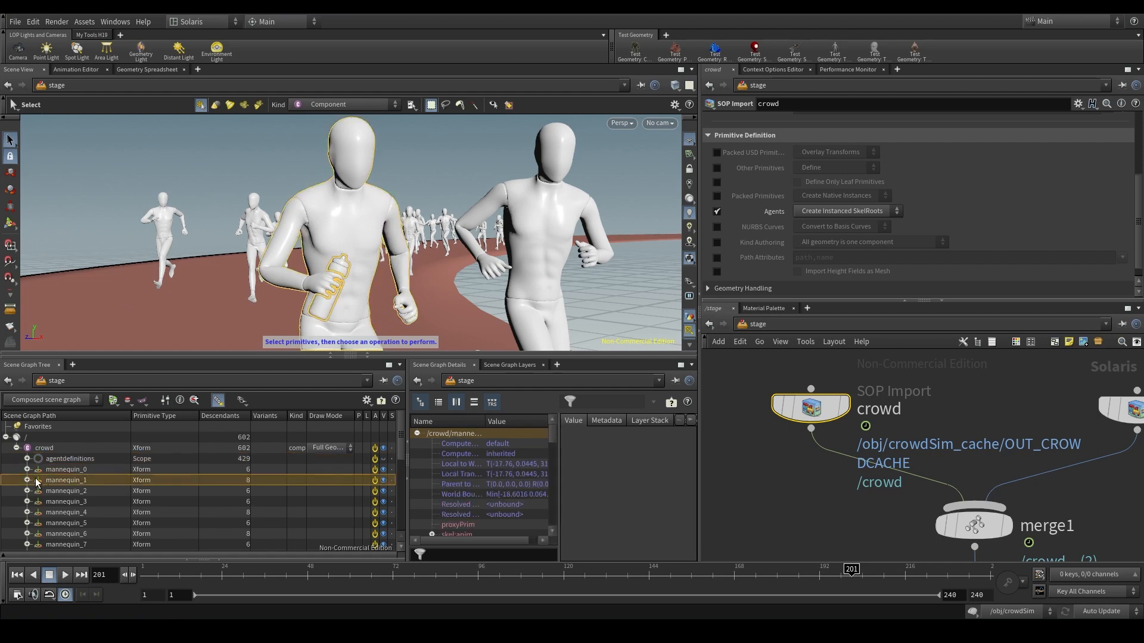
pyautogui.click(28, 480)
pyautogui.click(74, 502)
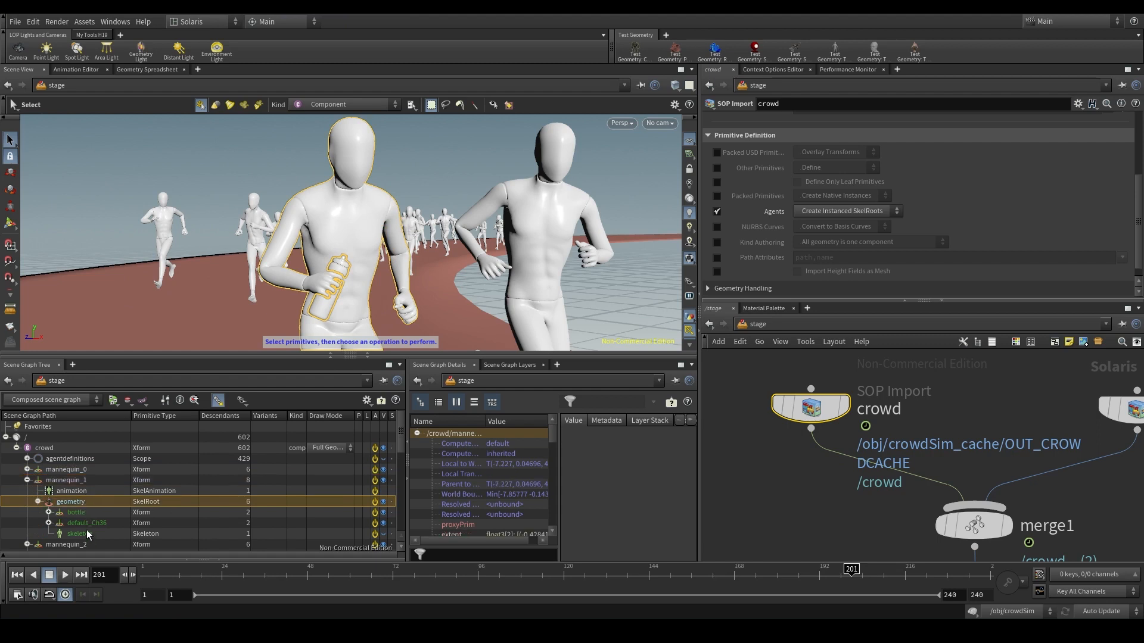
pyautogui.click(89, 523)
# - Change the crowd import's Agents option to Create SkelRoots
pyautogui.scroll(-2, 881, 522)
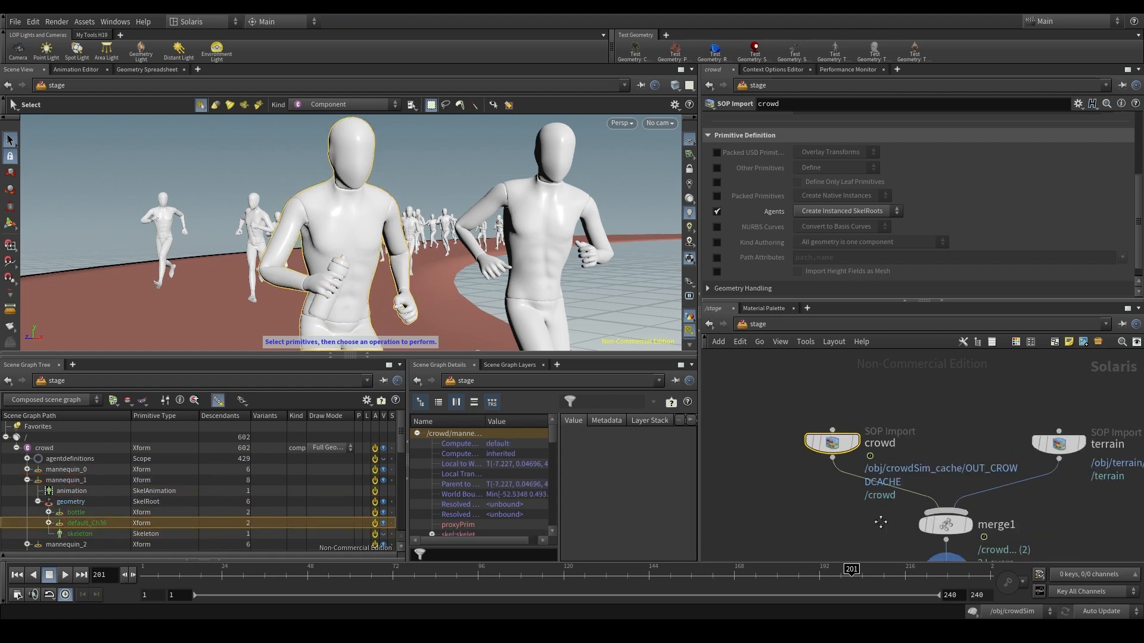
pyautogui.moveTo(881, 523); pyautogui.dragTo(825, 445, button='middle')
pyautogui.scroll(1, 822, 441)
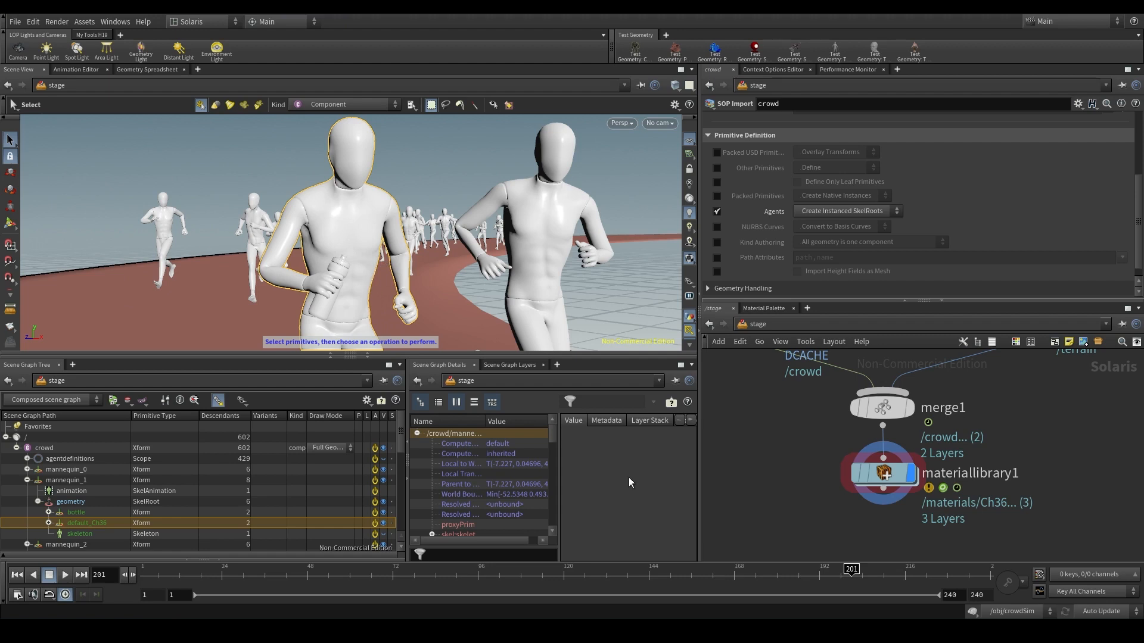
pyautogui.press('f')
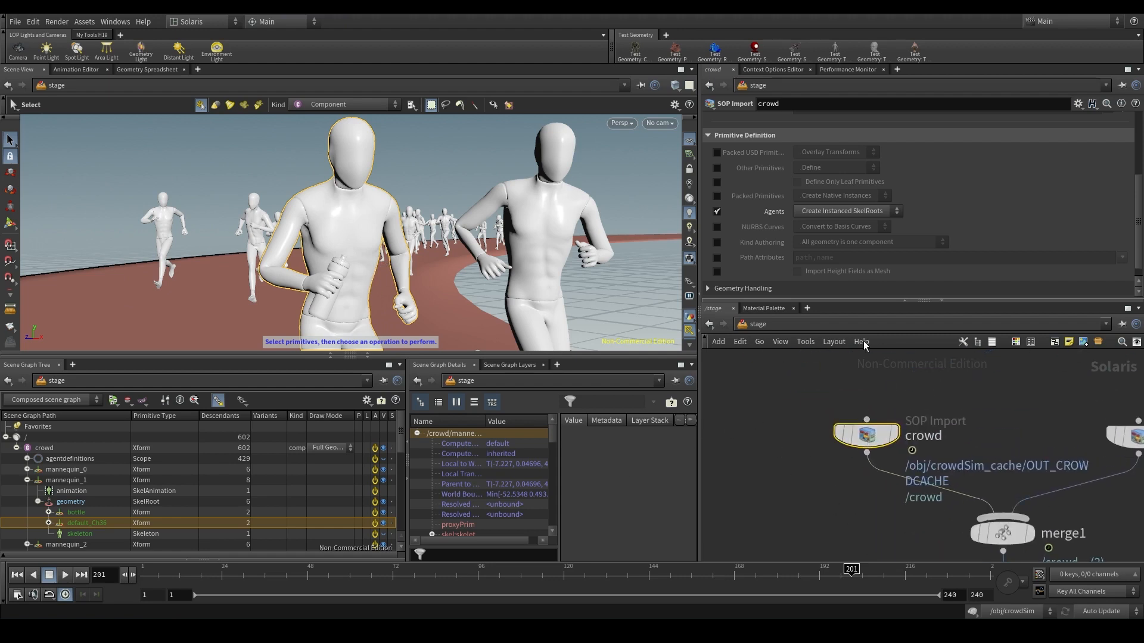
pyautogui.click(841, 212)
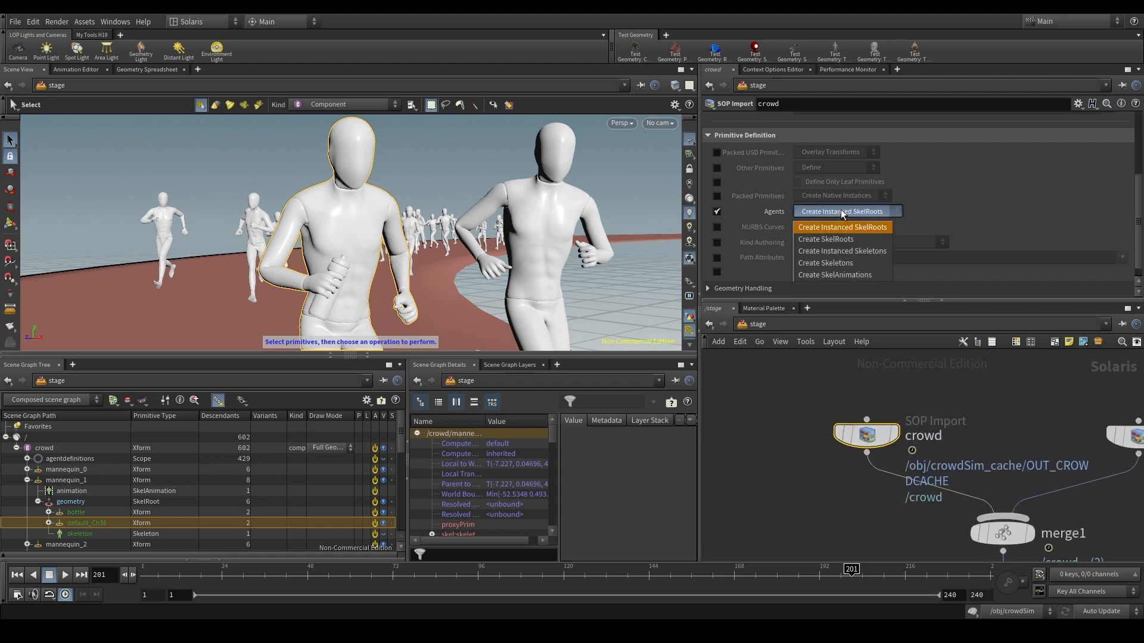
pyautogui.click(850, 240)
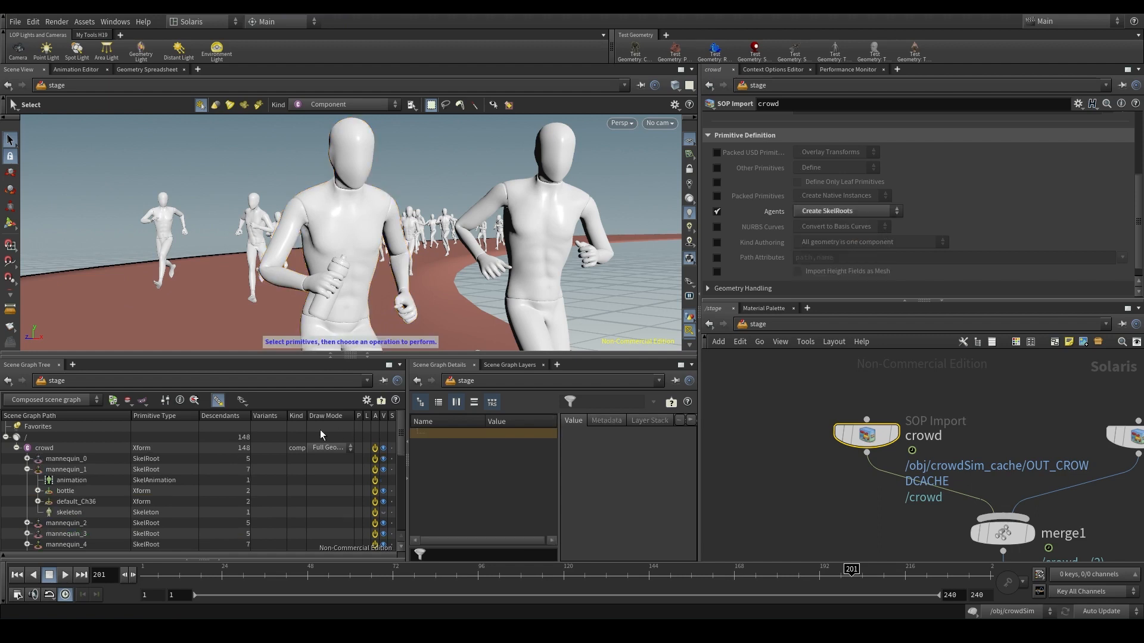
# - Inspect the crowd's SkelRoot hierarchy and the bottle and default_Ch36 shapes directly under mannequin_1
pyautogui.click(59, 469)
pyautogui.click(27, 470)
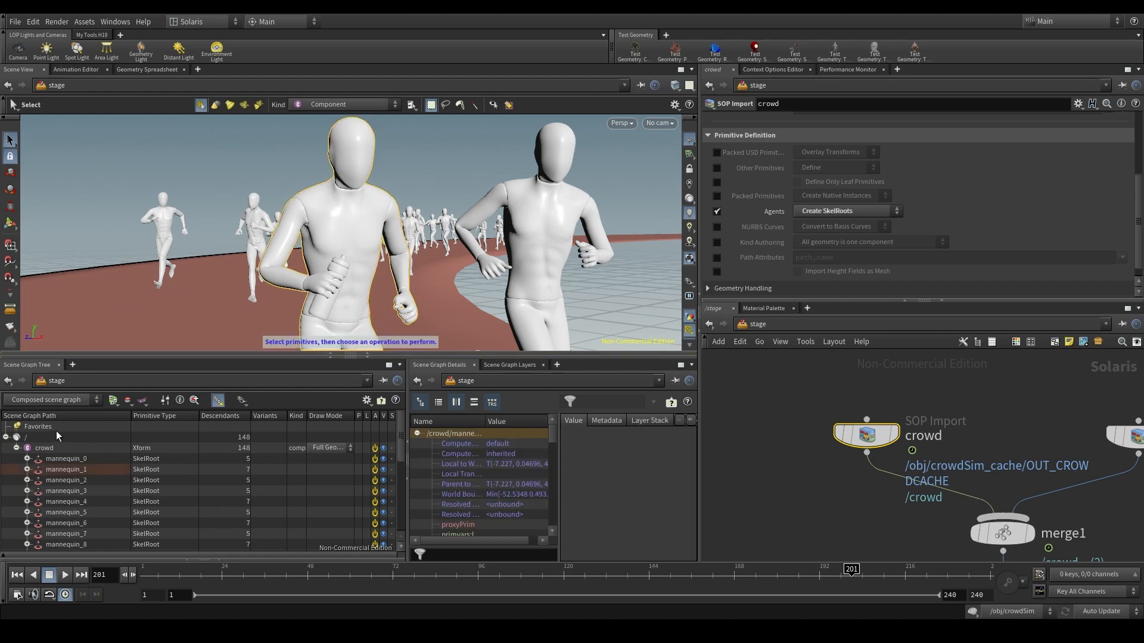
pyautogui.click(61, 447)
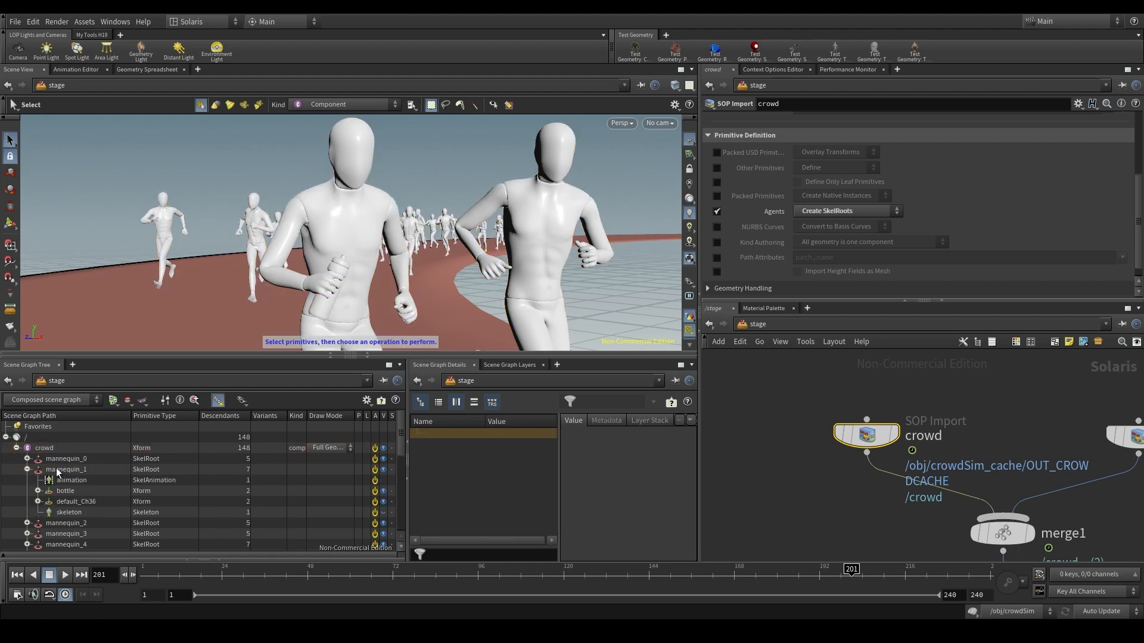
pyautogui.click(73, 500)
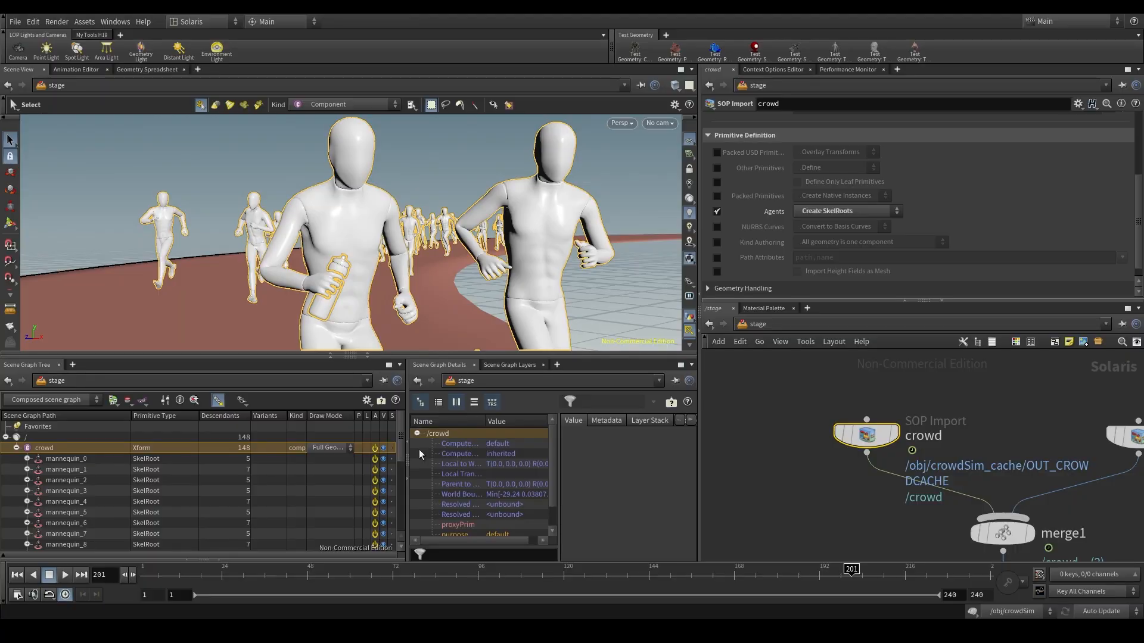
# - Assign the Ch36 material in materiallibrary1 to mannequin_1's body by setting its Geometry Path to /crowd/mannequin_1/default_Ch36 from the scene graph
pyautogui.scroll(-3, 810, 506)
pyautogui.moveTo(810, 507); pyautogui.dragTo(781, 403, button='middle')
pyautogui.scroll(3, 852, 424)
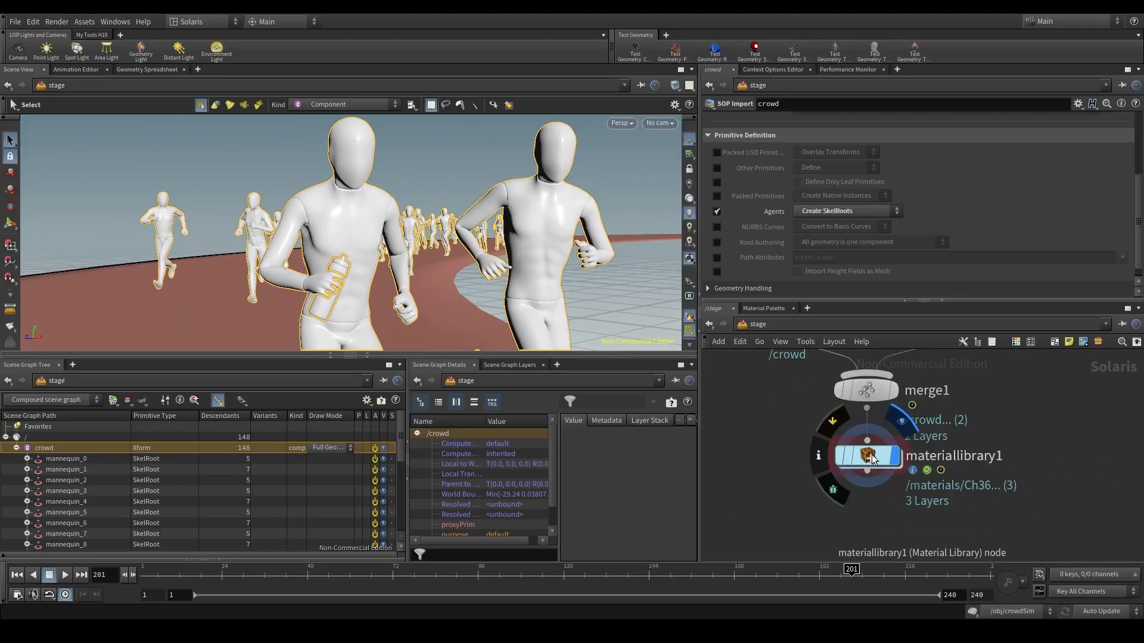
pyautogui.click(867, 456)
pyautogui.click(66, 470)
pyautogui.click(26, 469)
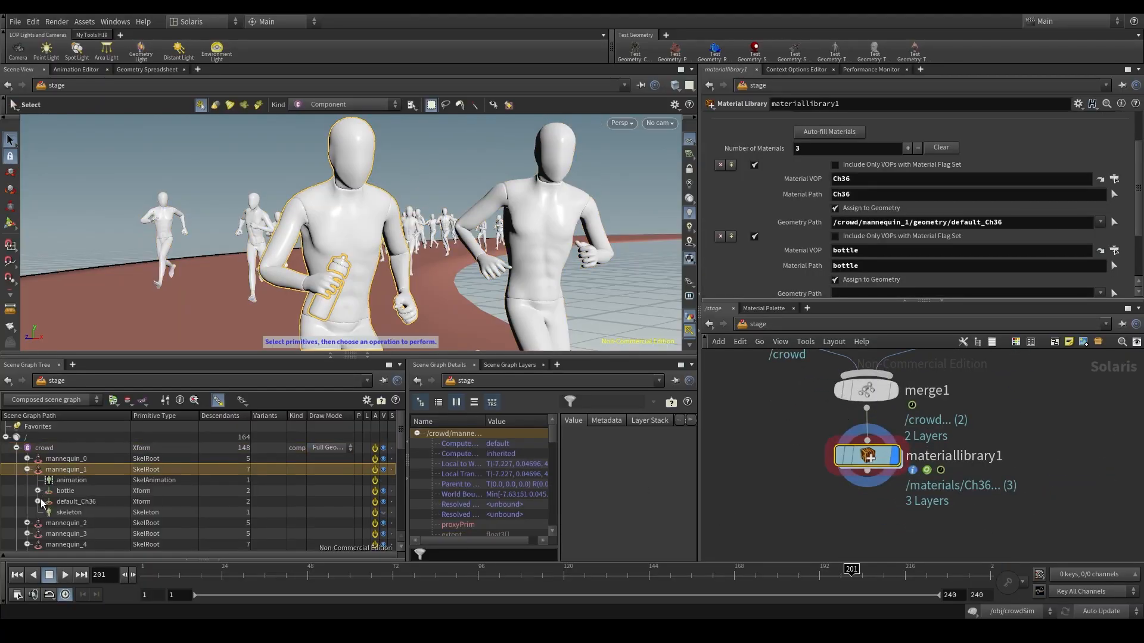
pyautogui.click(71, 503)
pyautogui.click(95, 470)
pyautogui.click(90, 501)
pyautogui.moveTo(899, 262); pyautogui.dragTo(941, 222)
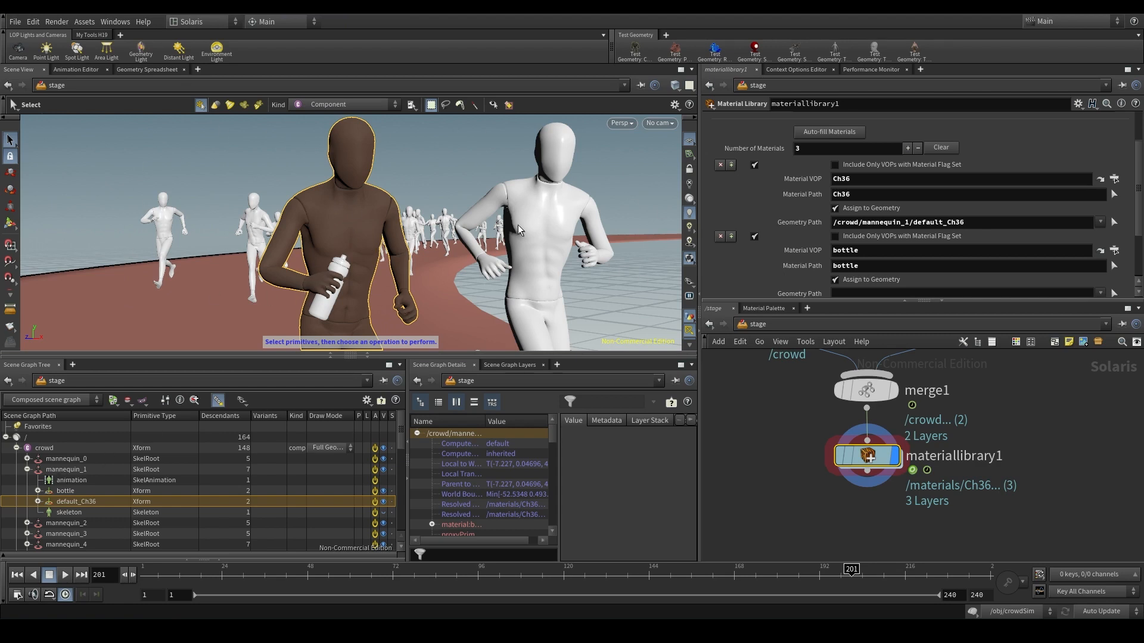
# - Apply the Ch36 material to every mannequin's body by changing its Geometry Path to the wildcard pattern /crowd/mannequin_*/default_Ch36
pyautogui.moveTo(910, 223); pyautogui.dragTo(905, 223)
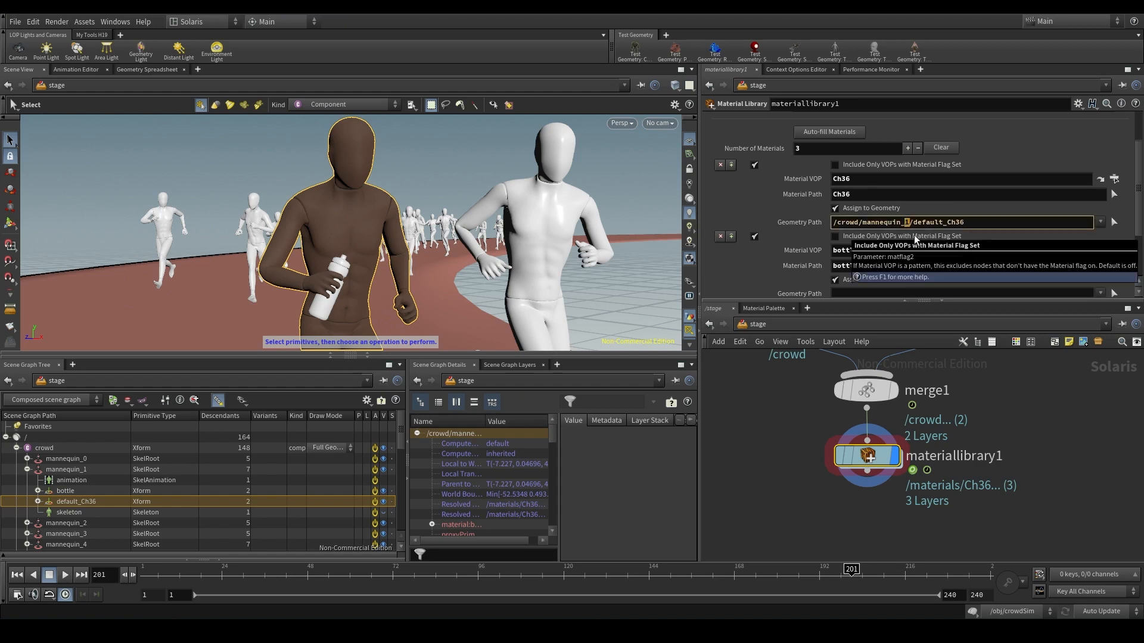
pyautogui.write('*')
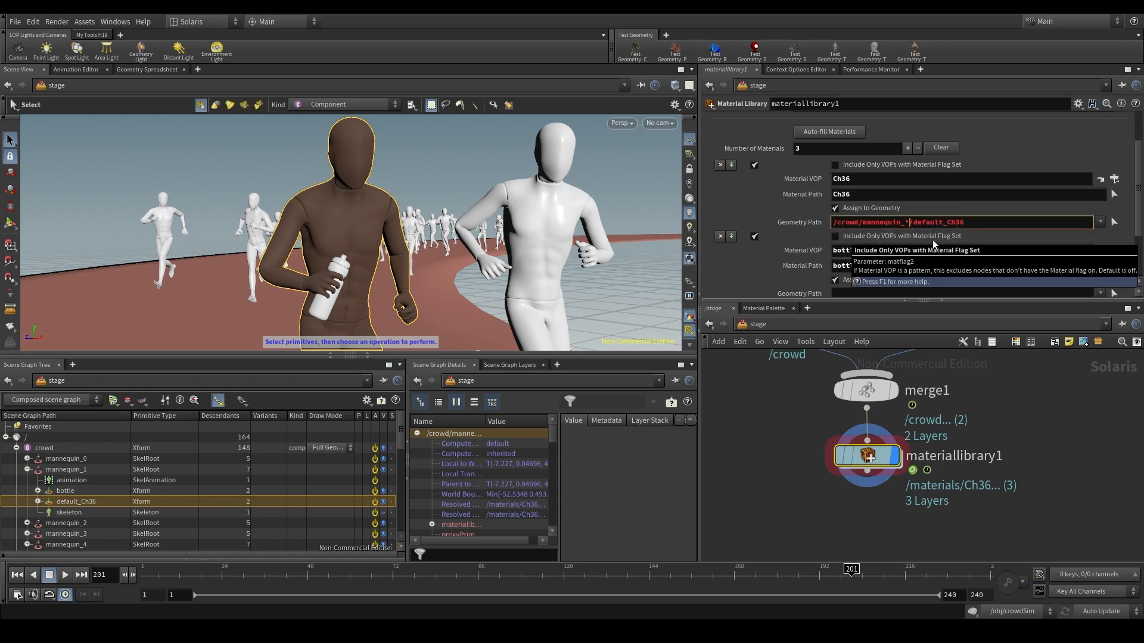
pyautogui.press('Return')
pyautogui.keyDown('alt'); pyautogui.moveTo(470, 227); pyautogui.dragTo(307, 241); pyautogui.keyUp('alt')
pyautogui.moveTo(904, 222); pyautogui.dragTo(911, 222)
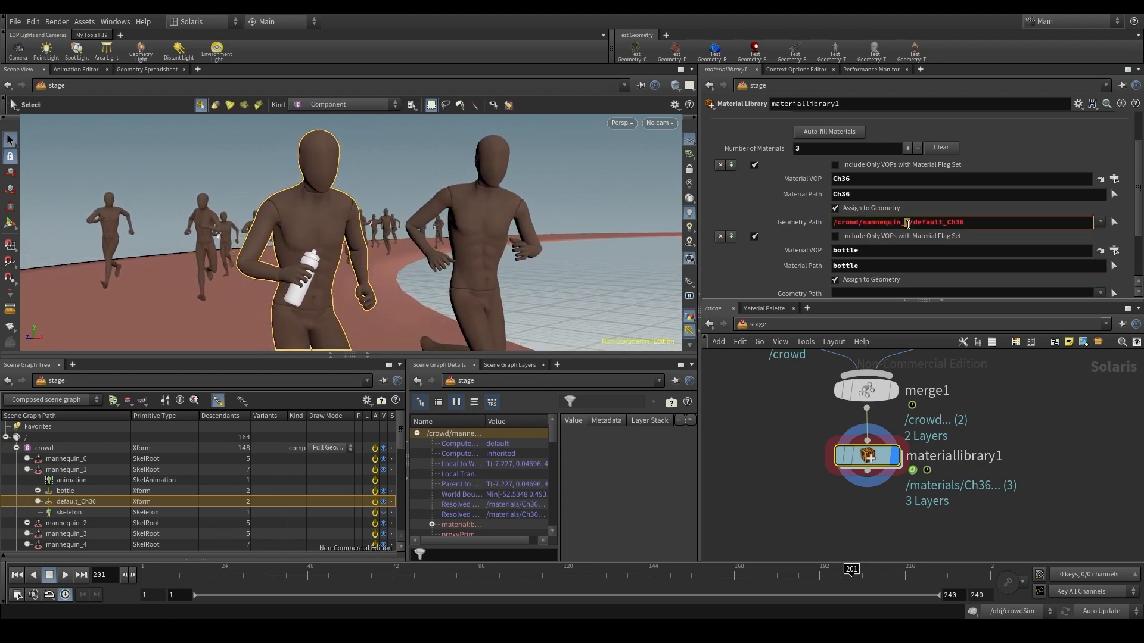
pyautogui.doubleClick(908, 223)
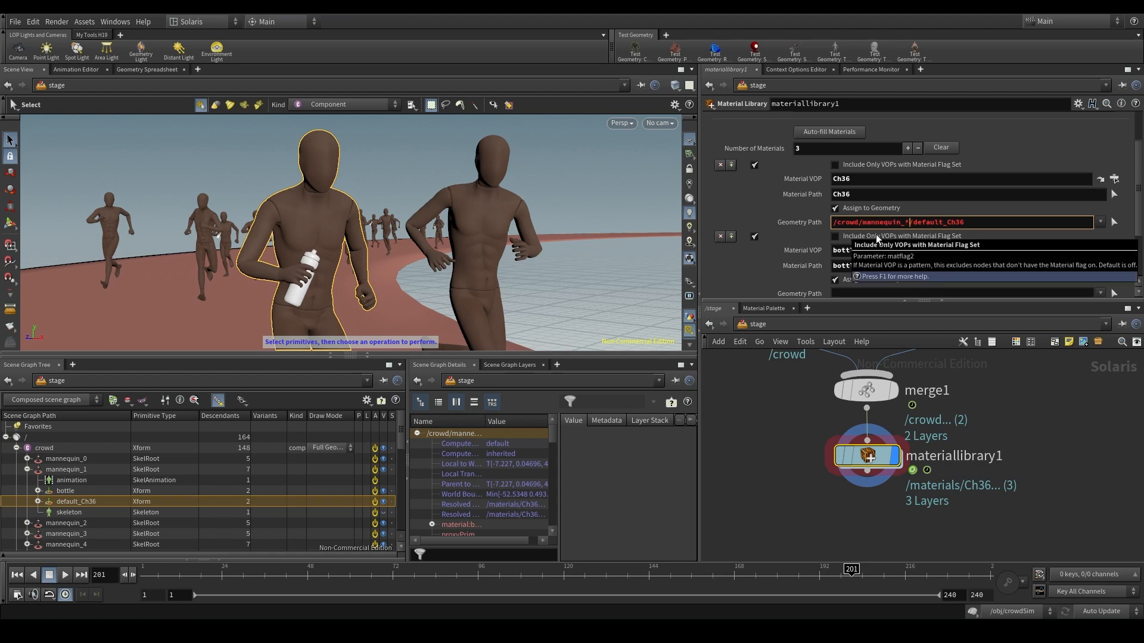
pyautogui.click(1030, 210)
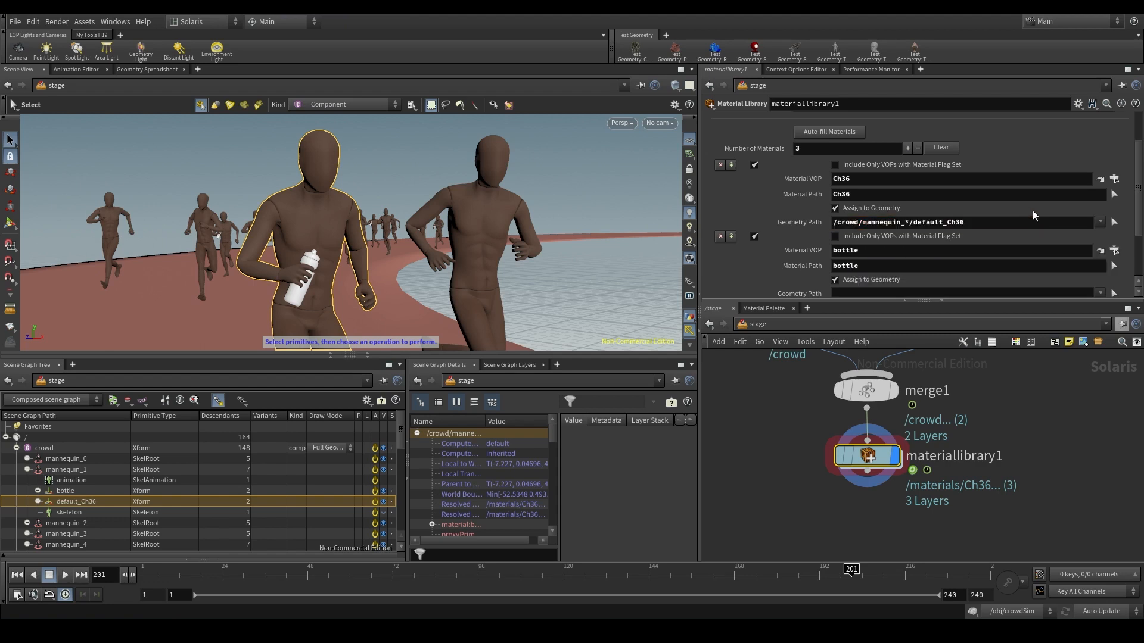
# - Assign the bottle material to all mannequins' bottles using mannequin_1's bottle primitive, setting its Geometry Path to /crowd/mannequin_*/bottle
pyautogui.scroll(-2, 1032, 215)
pyautogui.doubleClick(884, 190)
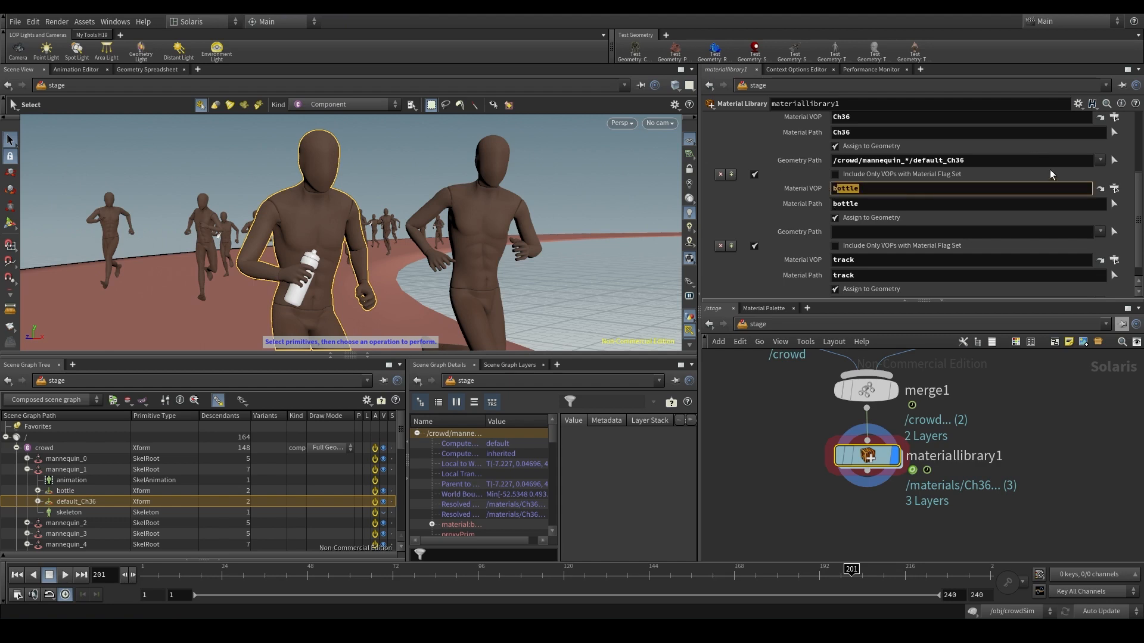
pyautogui.moveTo(65, 491); pyautogui.dragTo(909, 234)
pyautogui.write('*')
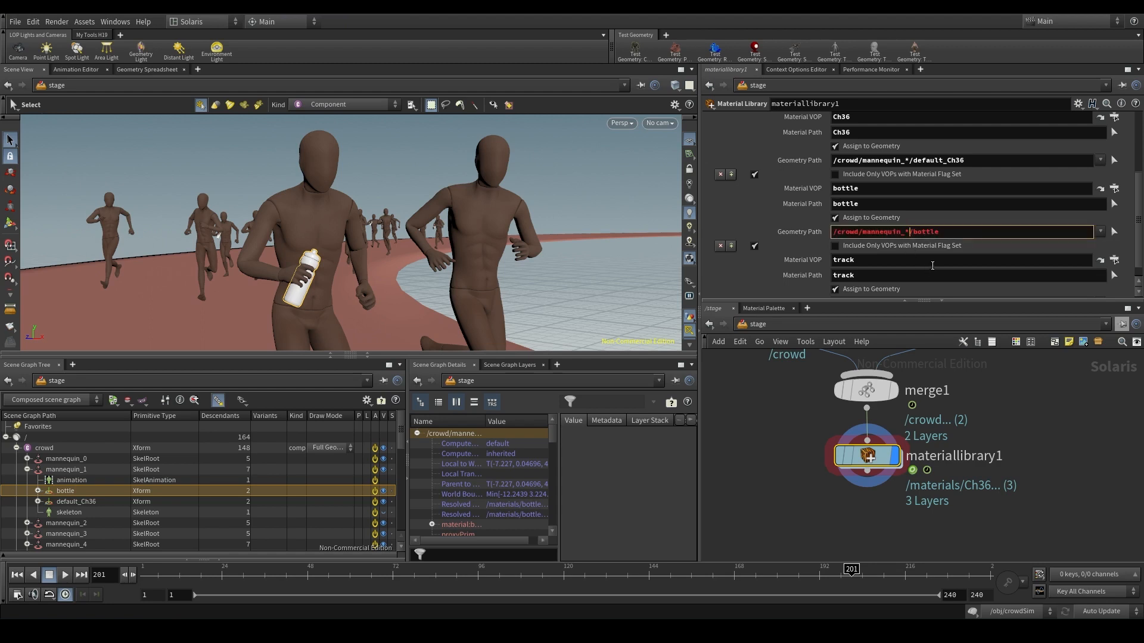
pyautogui.press('Return')
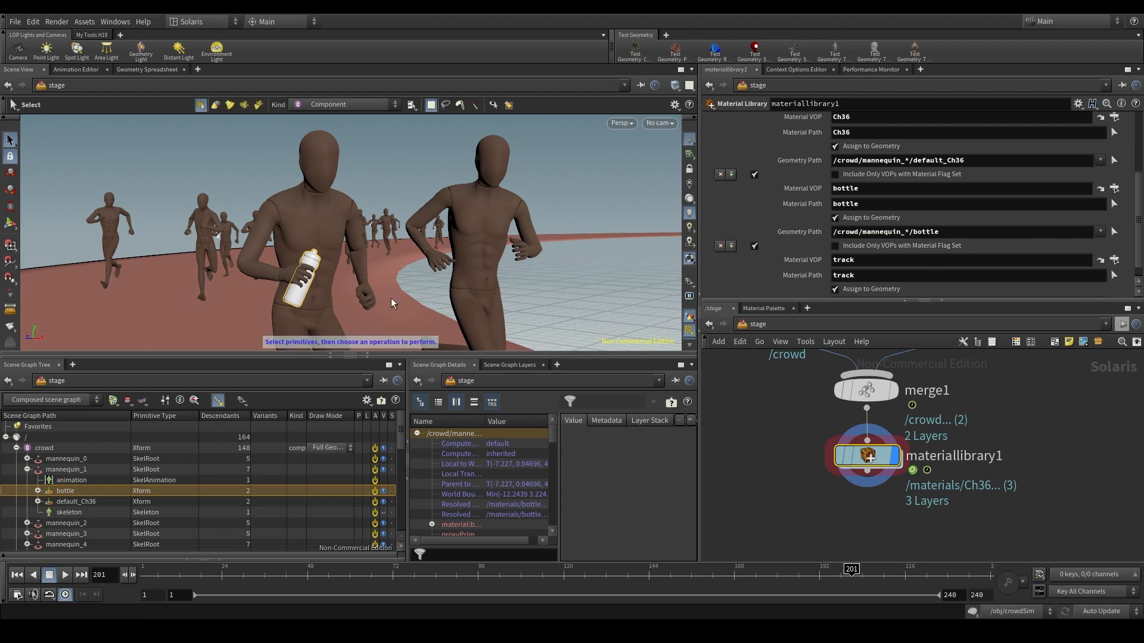
# - Refresh the material assignments by bypassing and re-enabling materiallibrary1, and deselect the bottle primitive
pyautogui.click(840, 456)
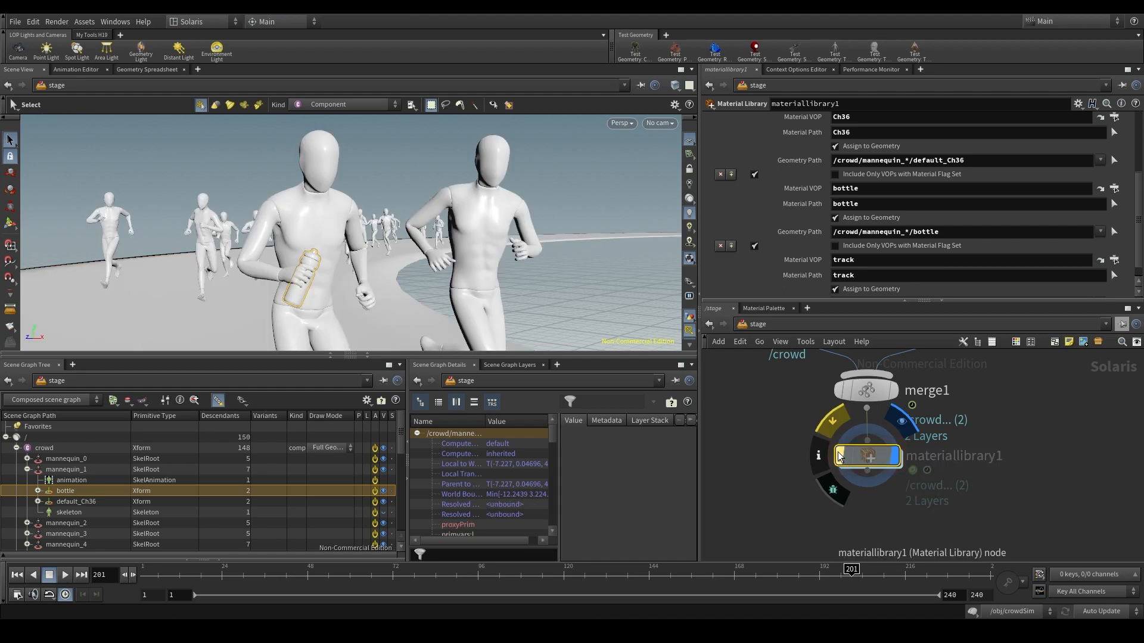
pyautogui.click(840, 457)
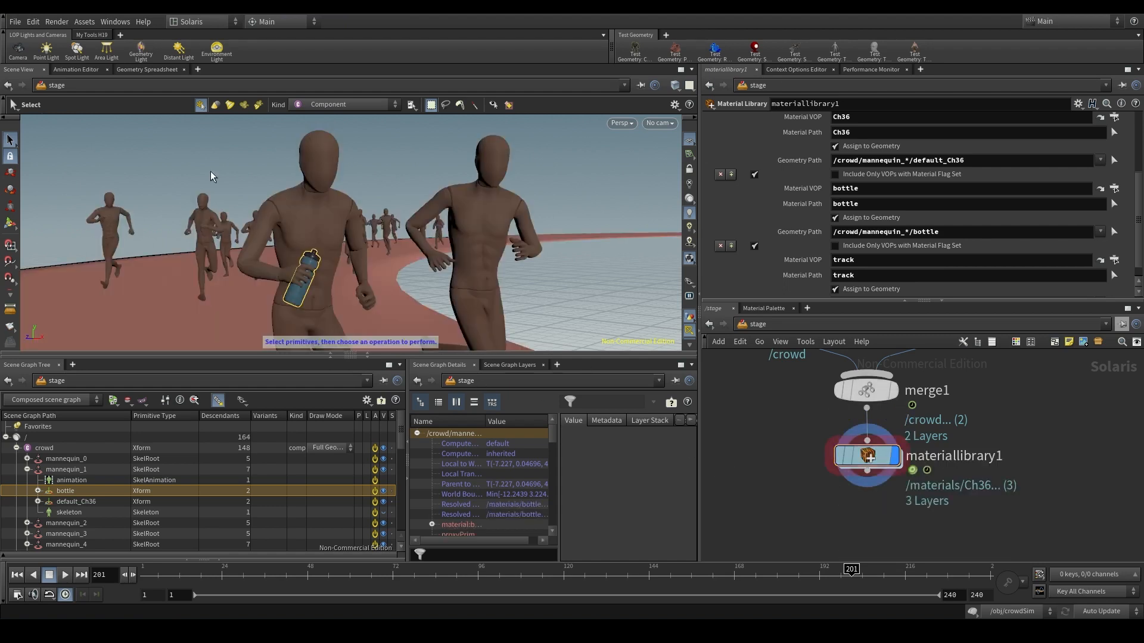
pyautogui.keyDown('ctrl'); pyautogui.click(111, 490); pyautogui.keyUp('ctrl')
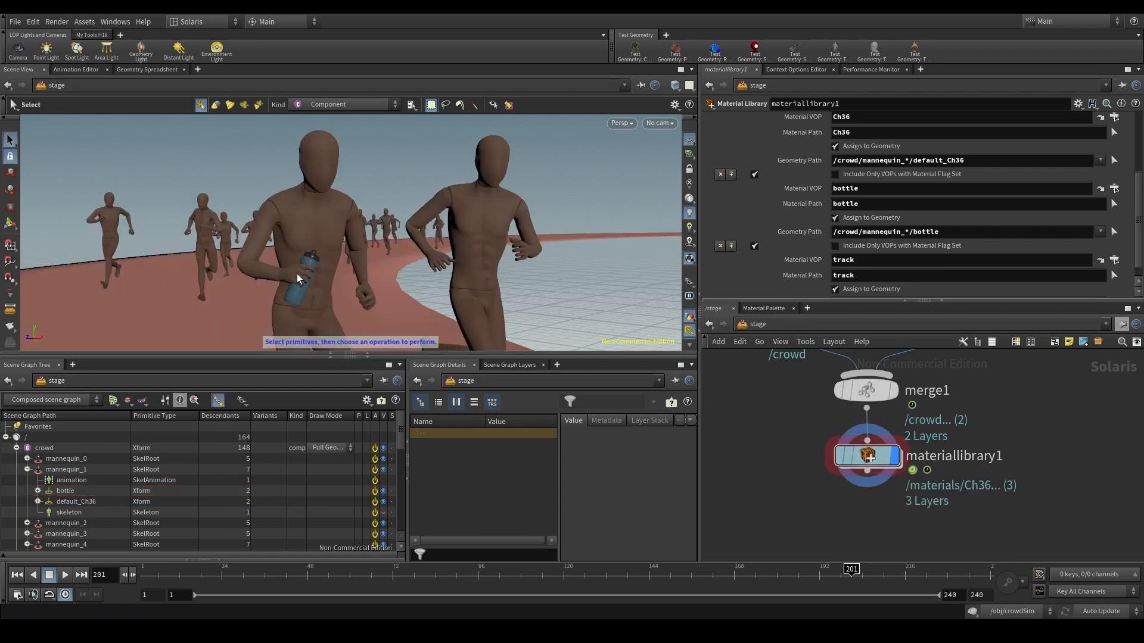